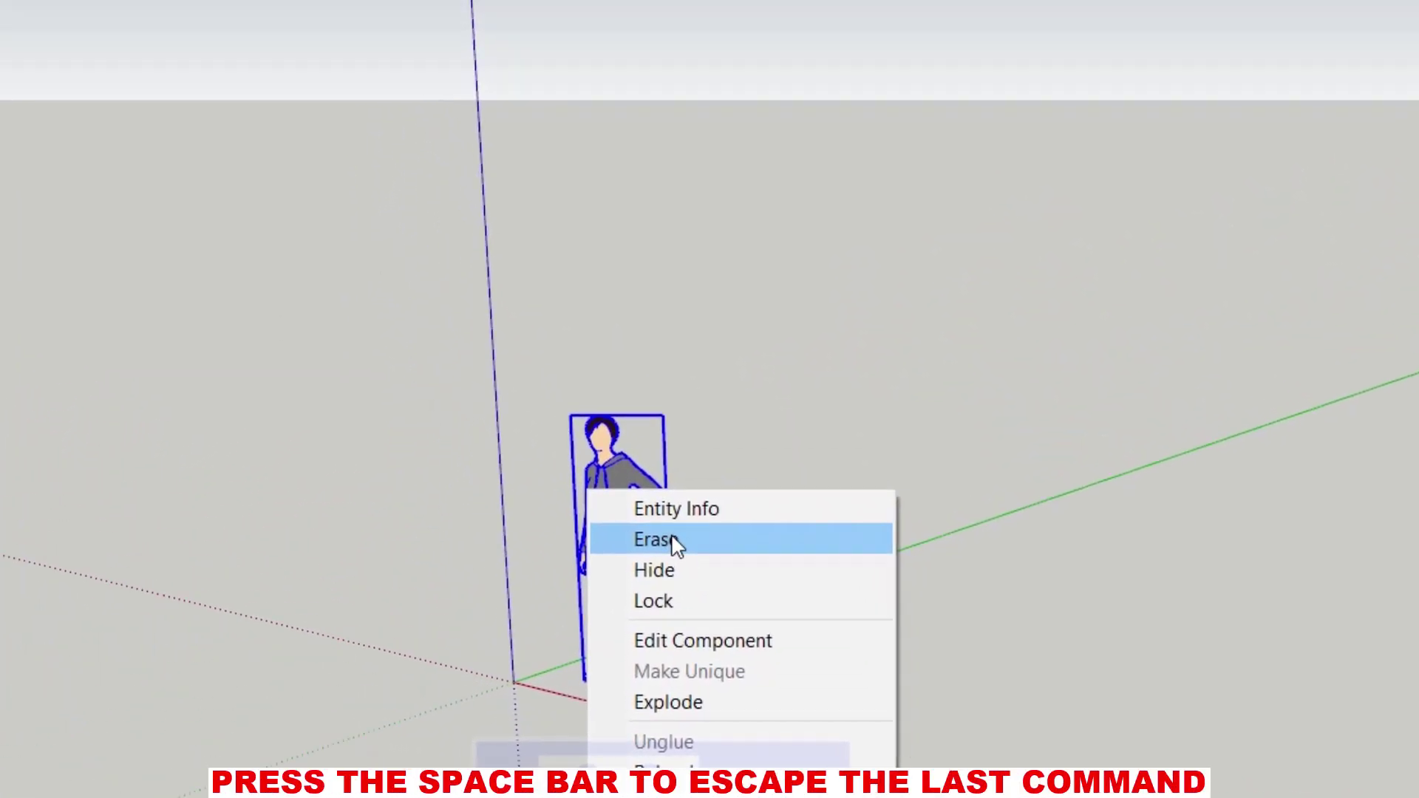
Erase the person figure and view the model from the Front in Parallel Projection.
left_click(580, 355)
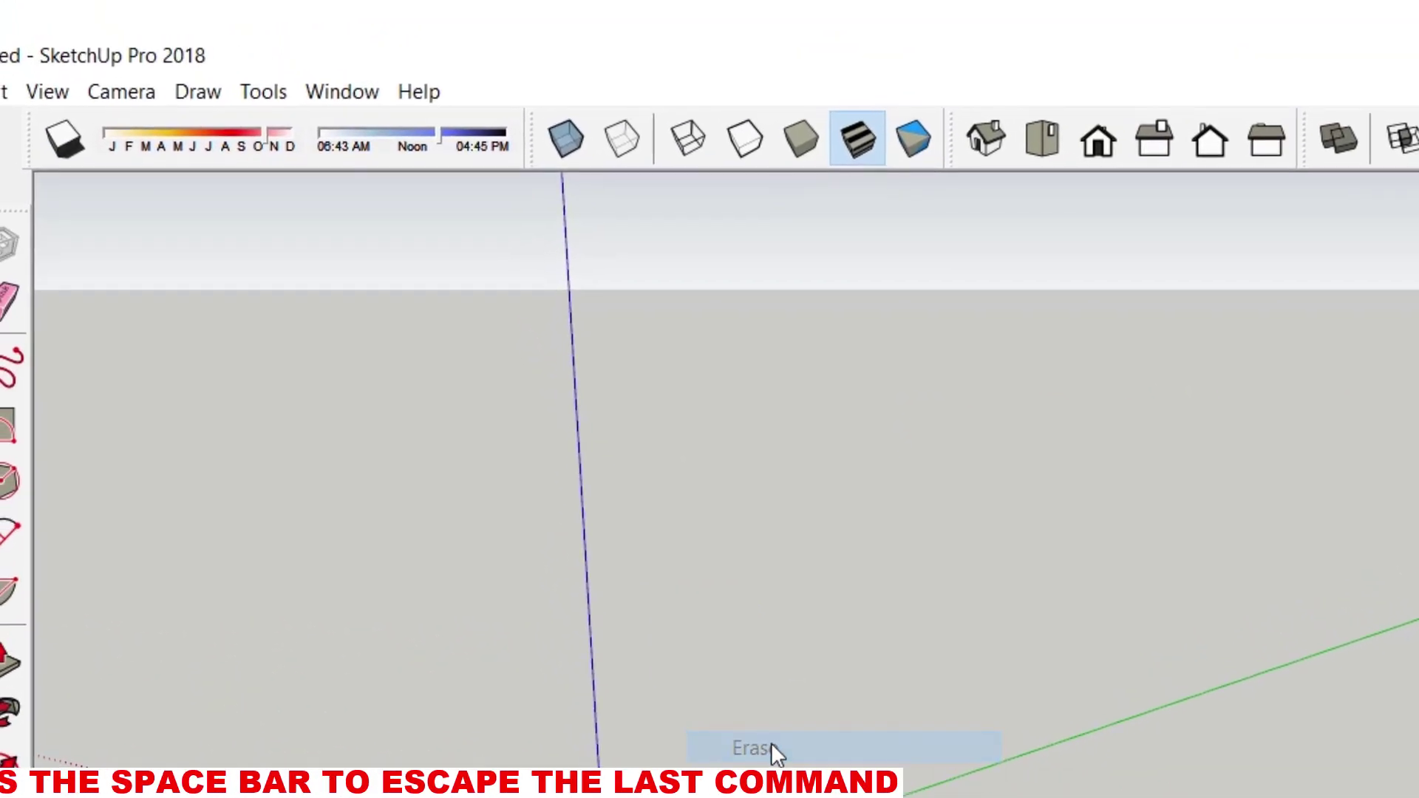
left_click(118, 92)
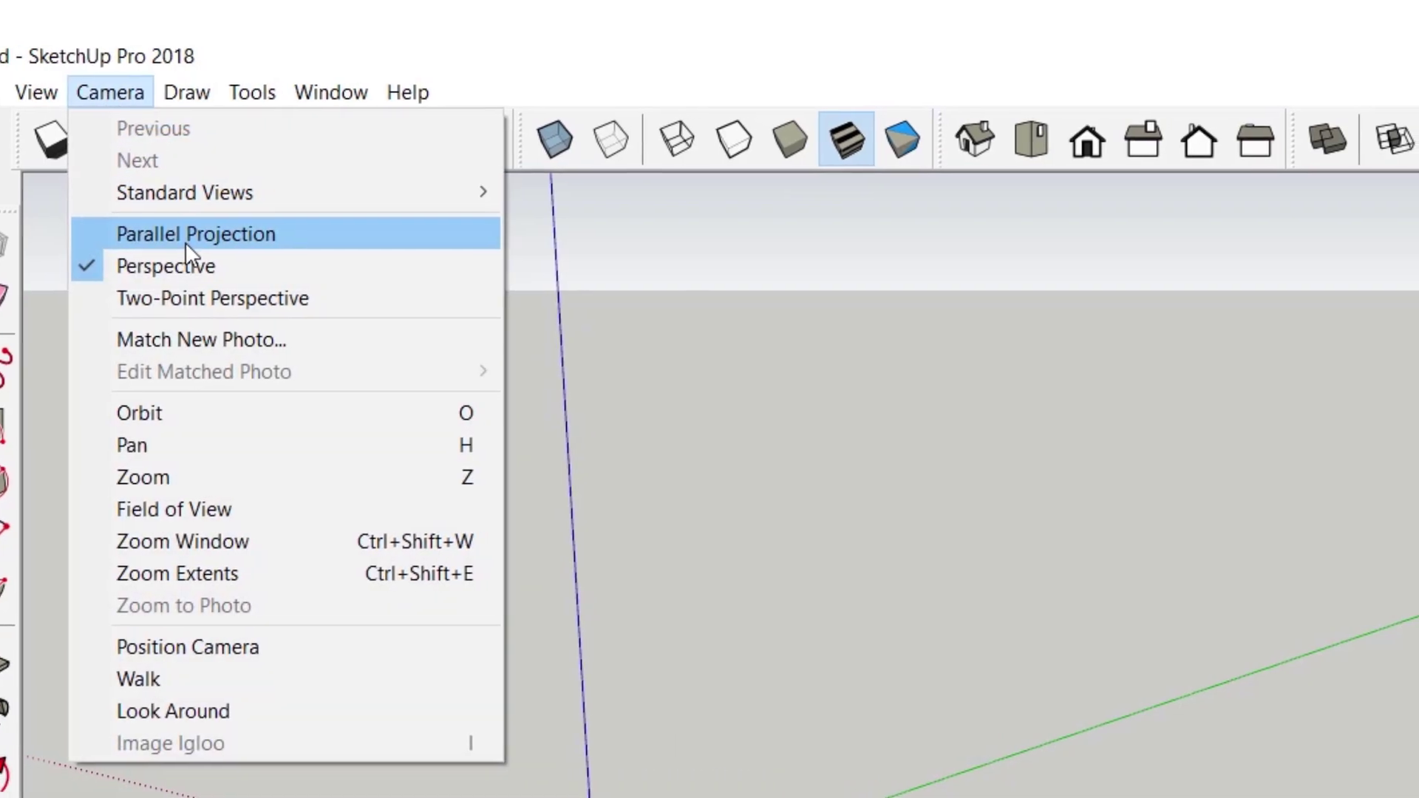
left_click(186, 235)
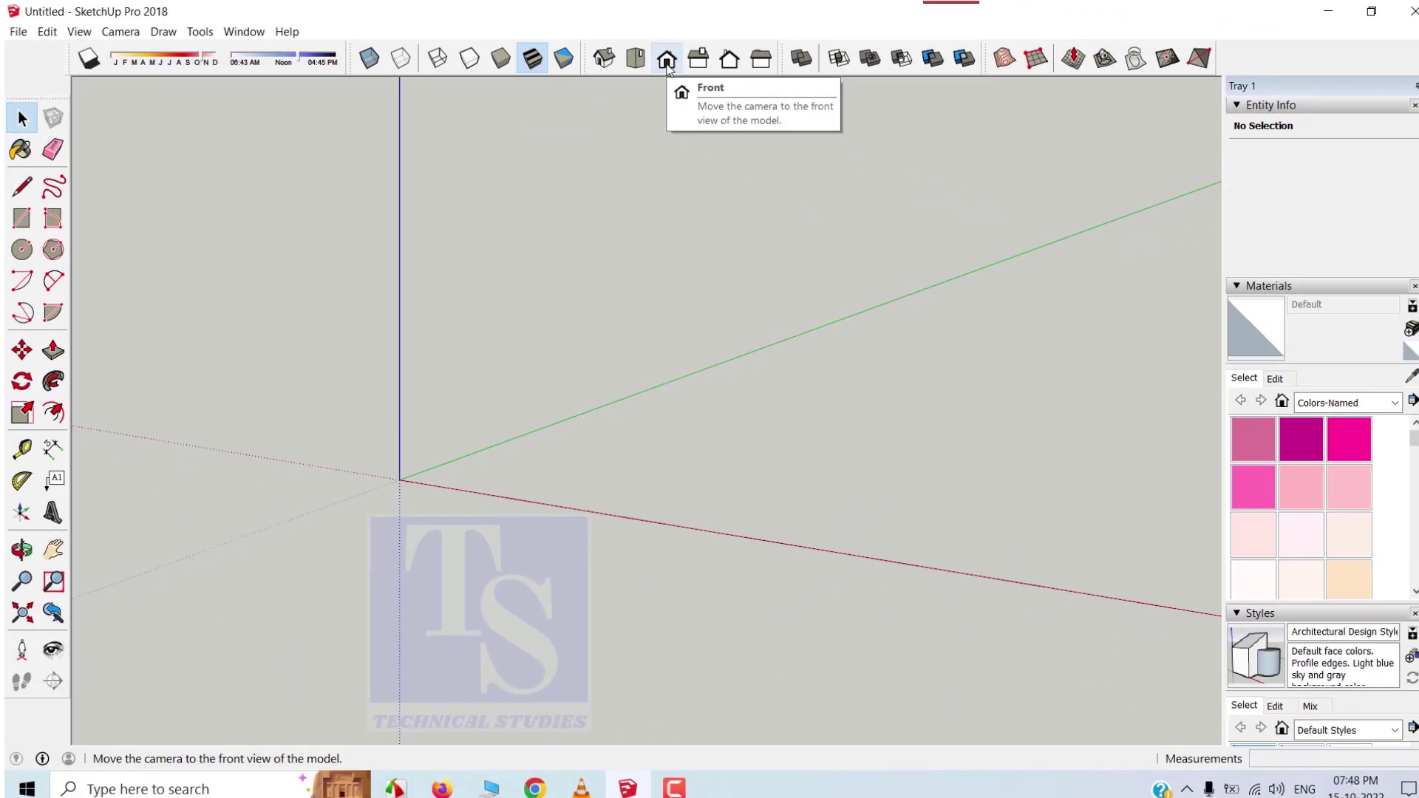
left_click(899, 155)
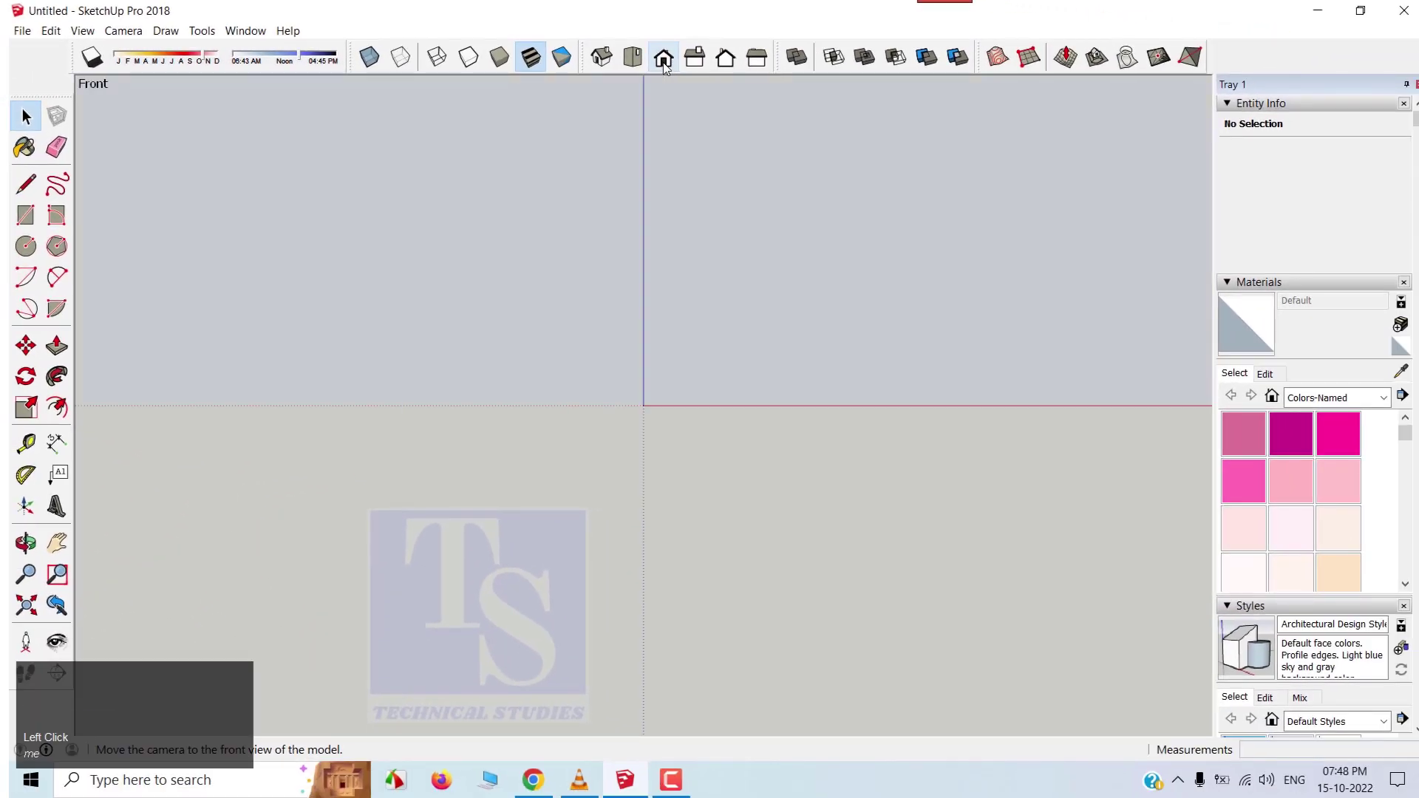
Draw a circle centred at the origin with a 300 mm radius using the Circle tool.
left_click(24, 250)
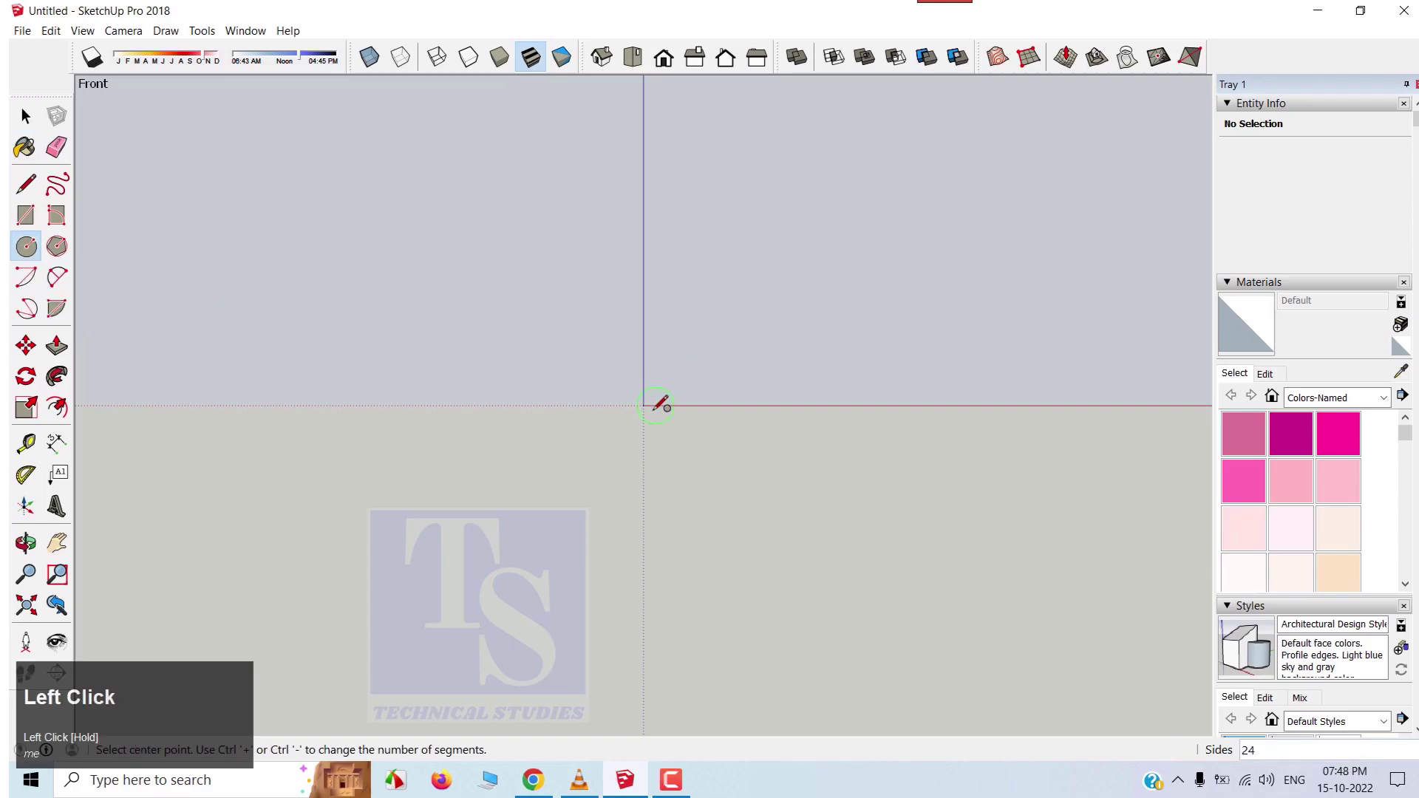
left_click(644, 405)
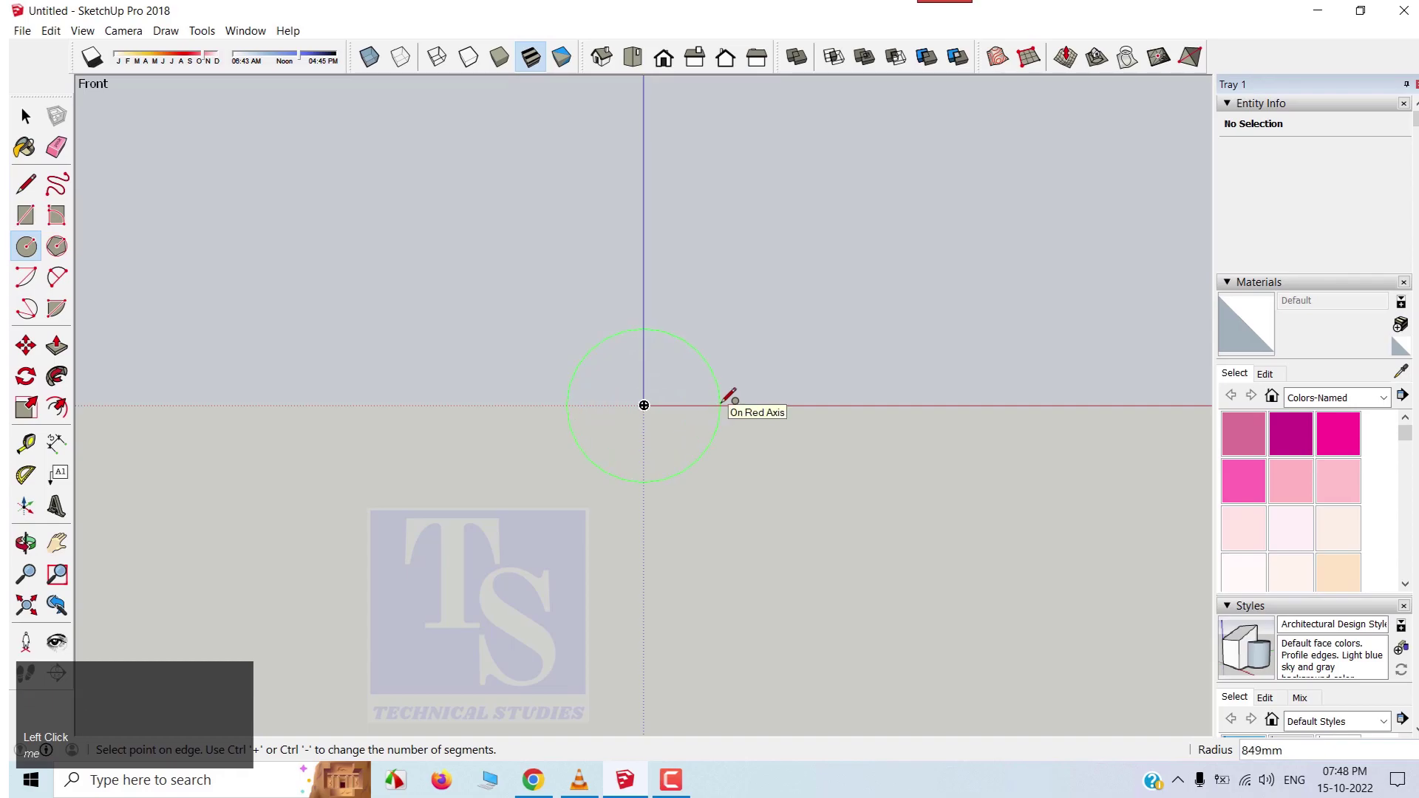
type("300")
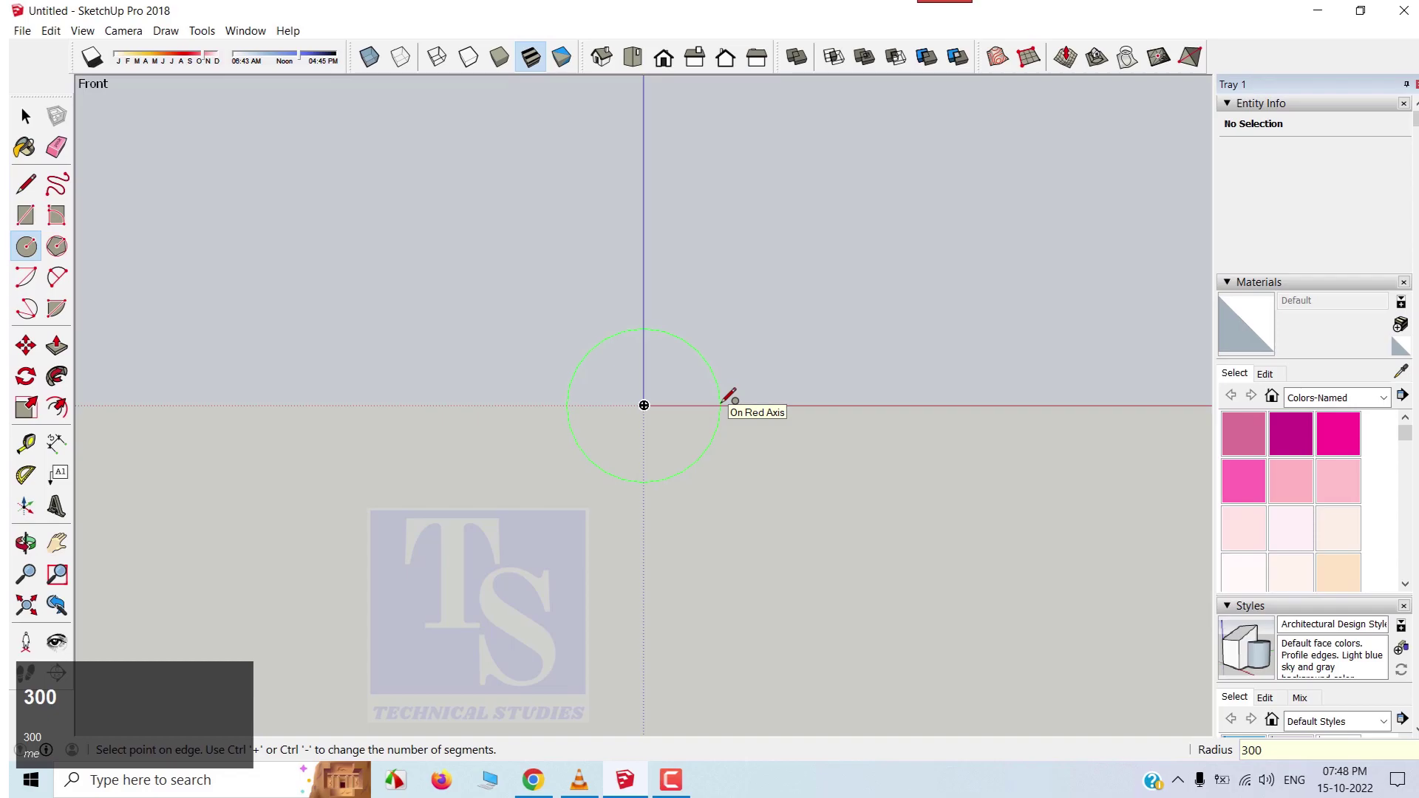
key("Return")
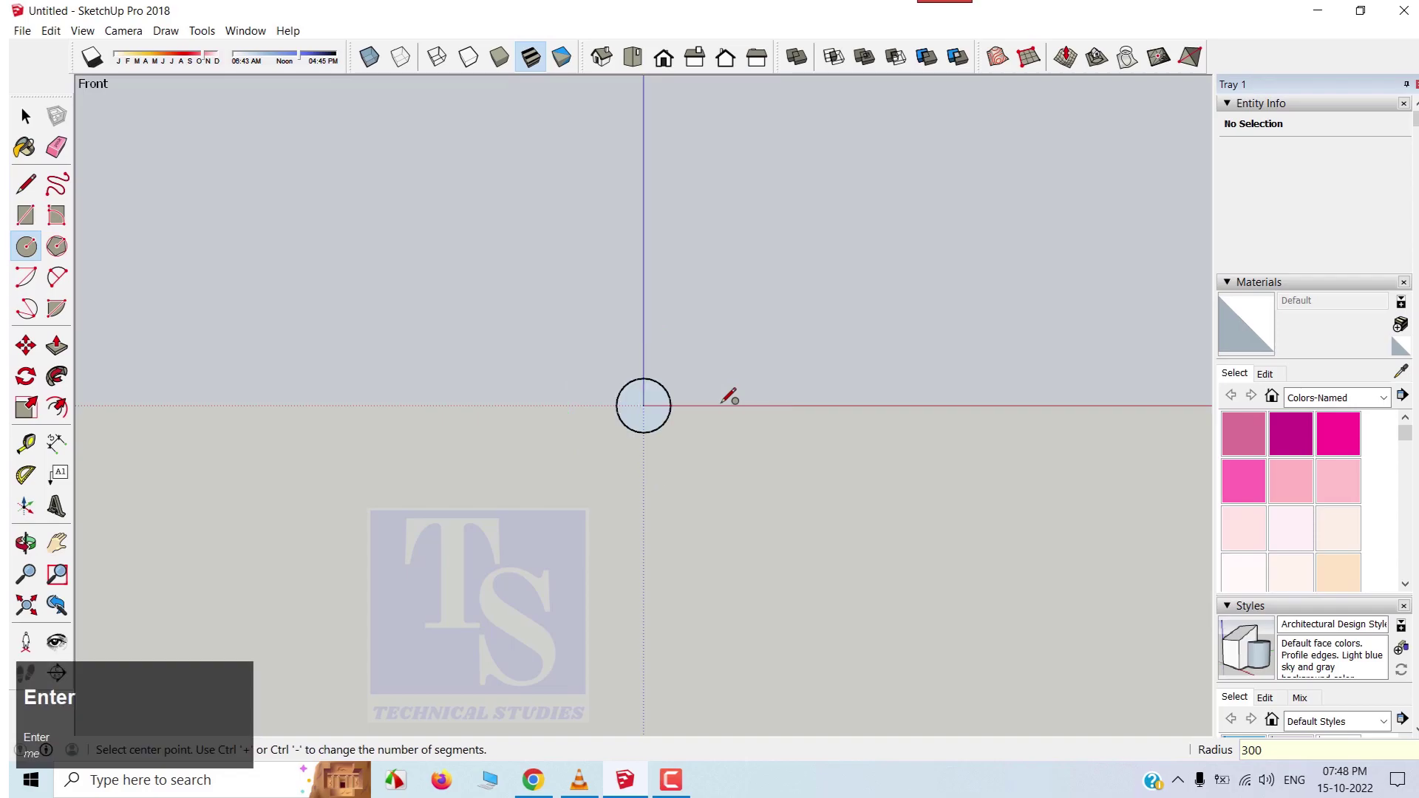
scroll(647, 451, "up", 5)
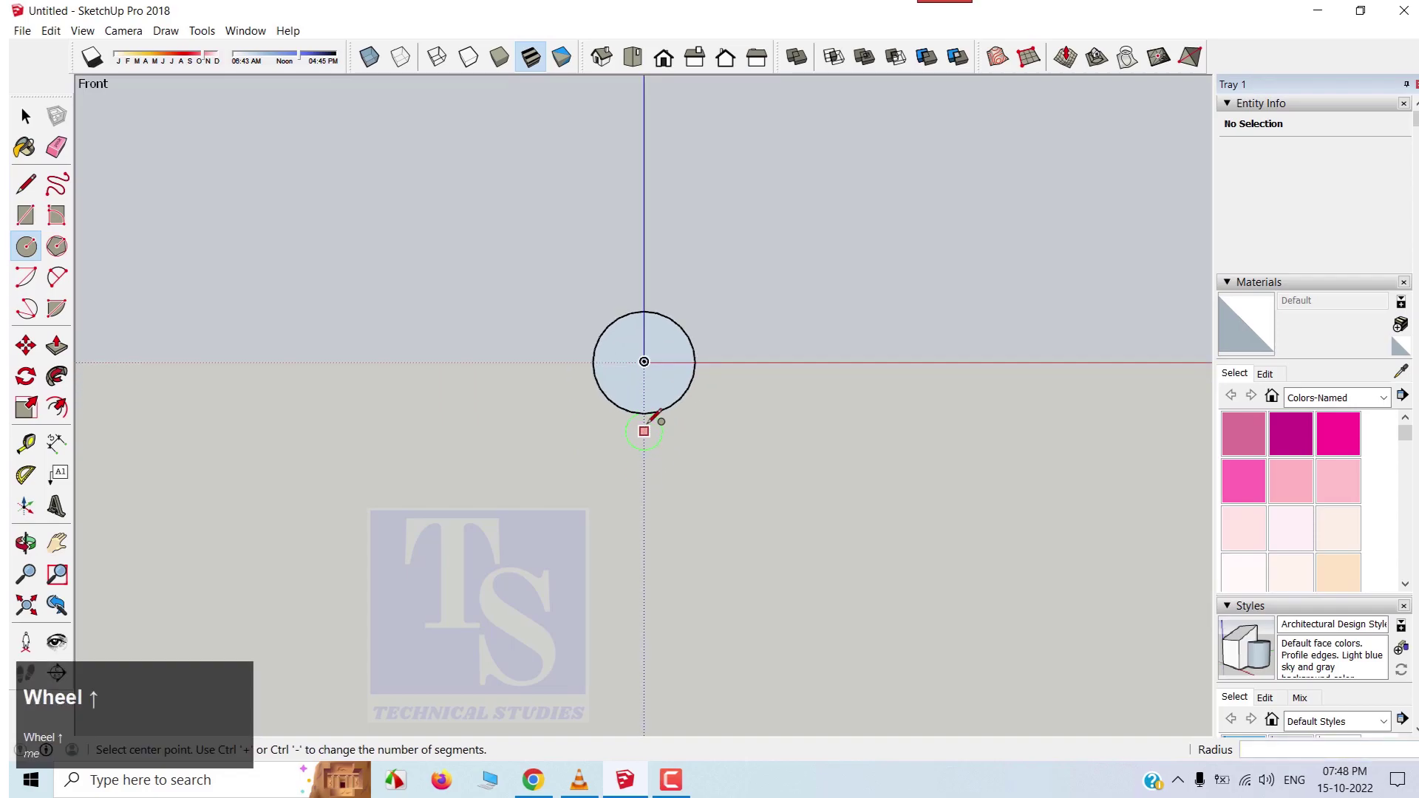
scroll(418, 364, "up", 1)
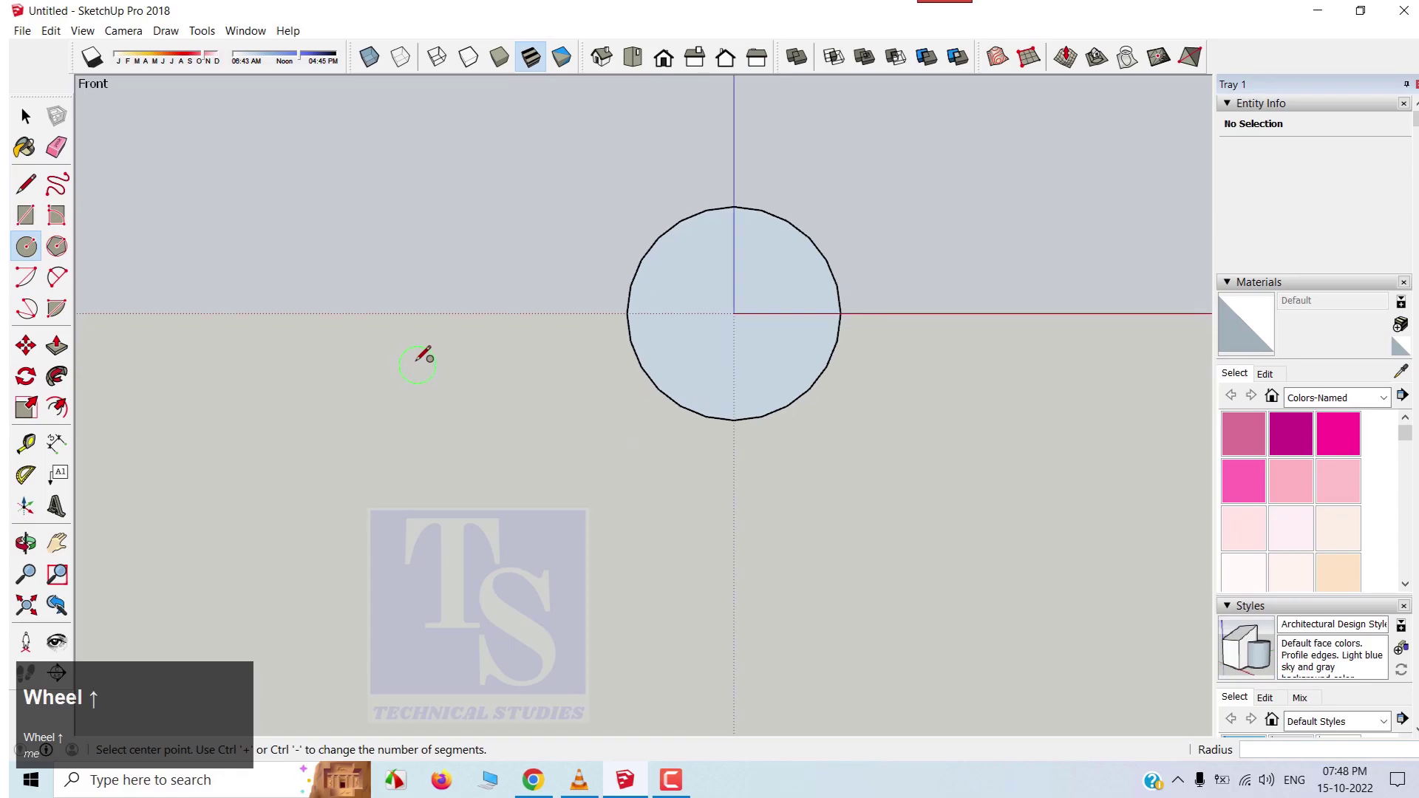
key("space")
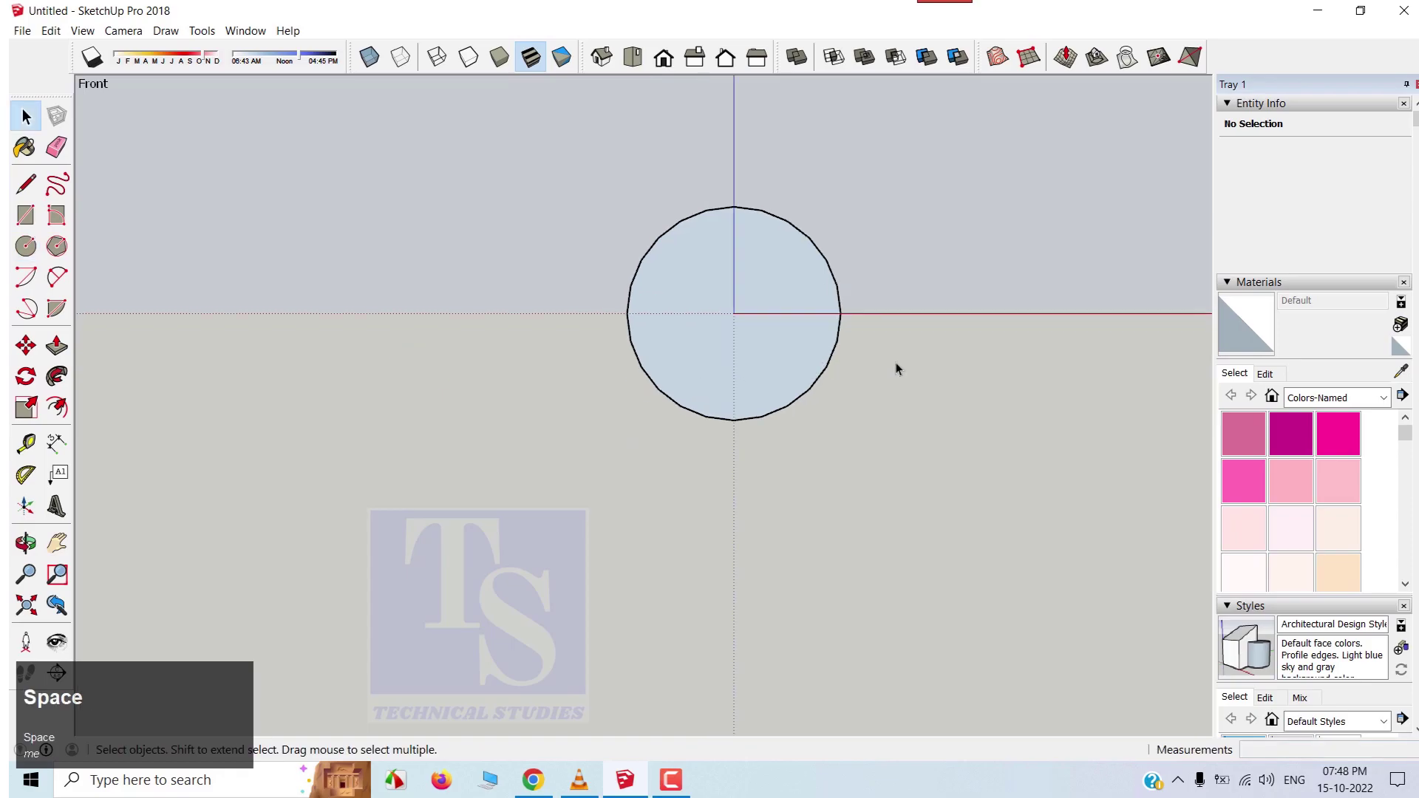
Change the circle's Segments value from 24 to 64 in Entity Info.
scroll(848, 351, "up", 3)
scroll(819, 372, "up", 2)
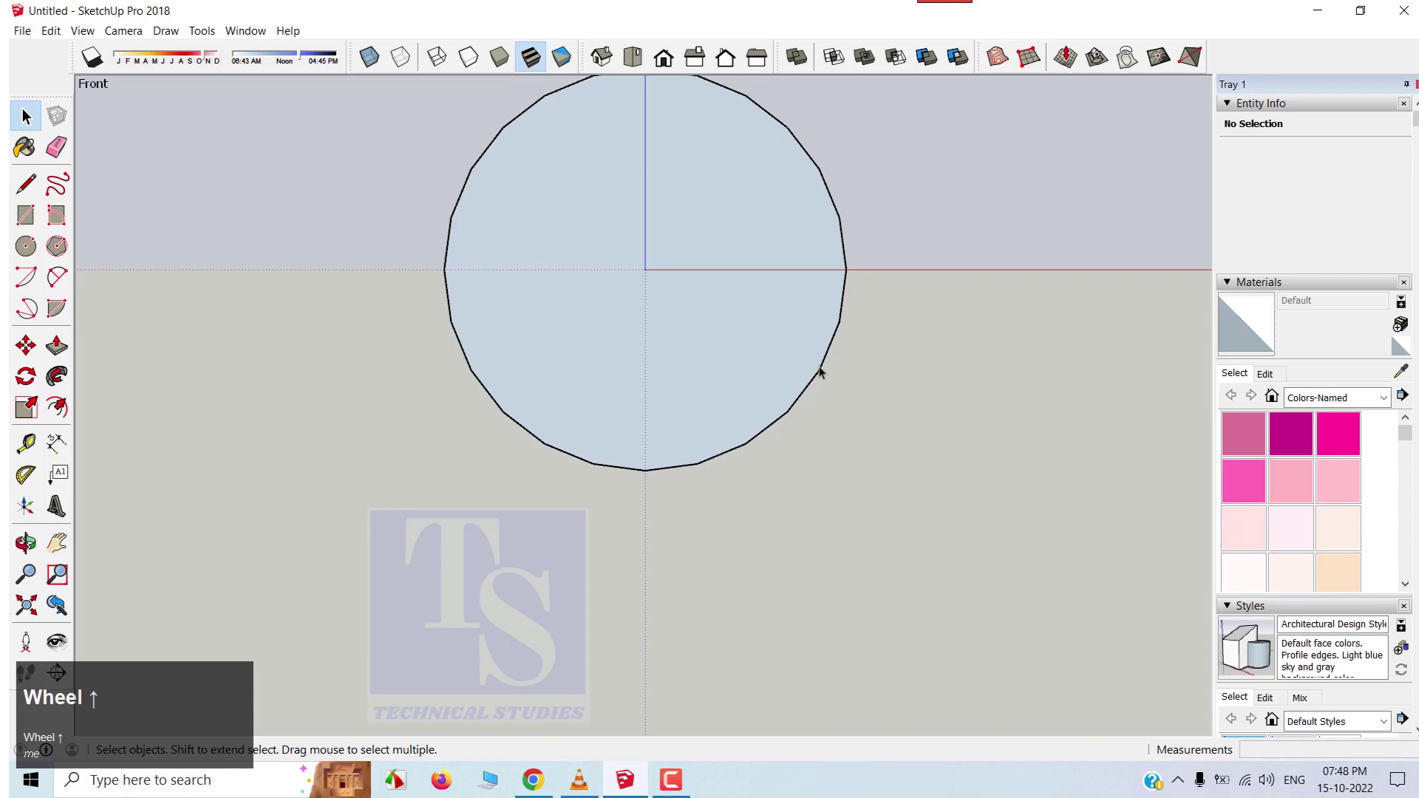
left_click(819, 371)
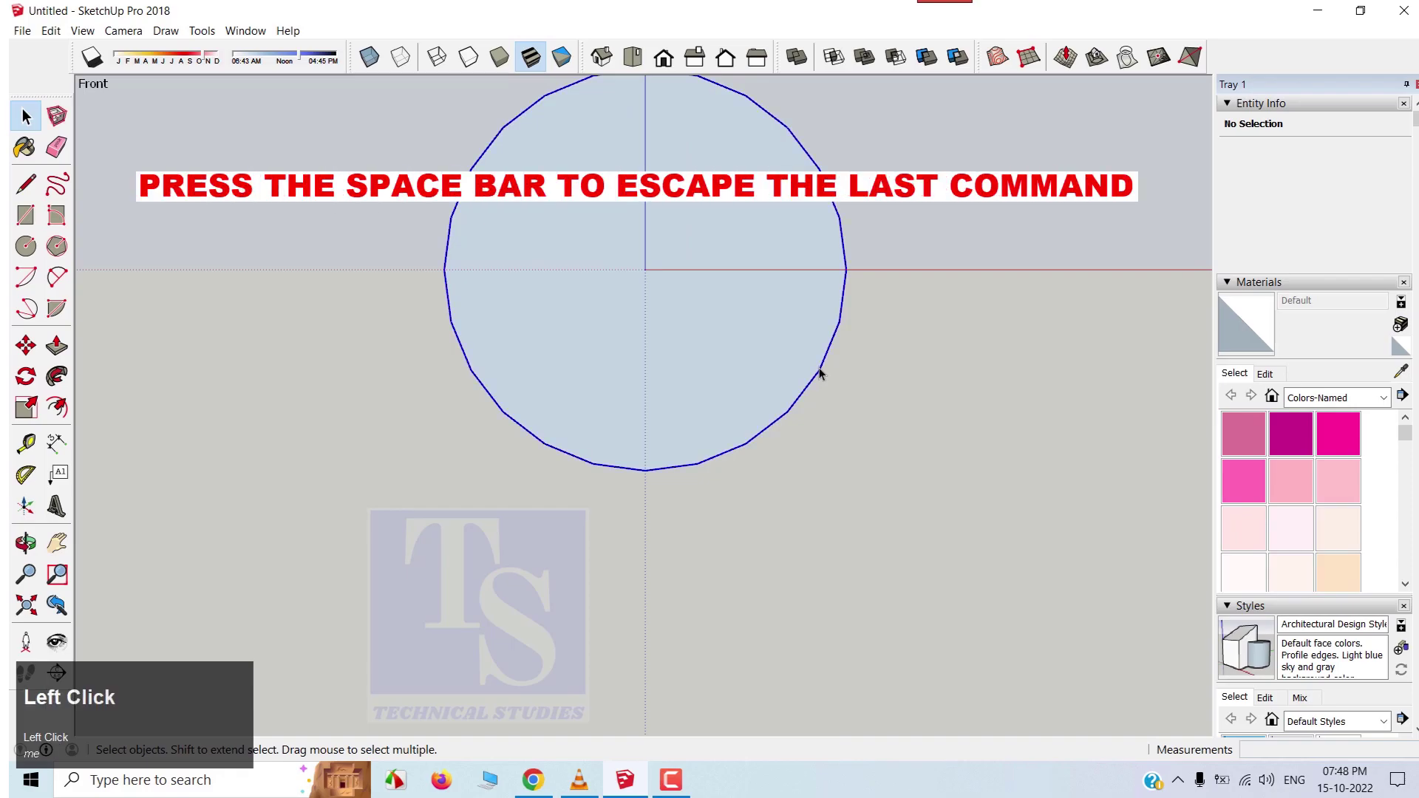
right_click(819, 371)
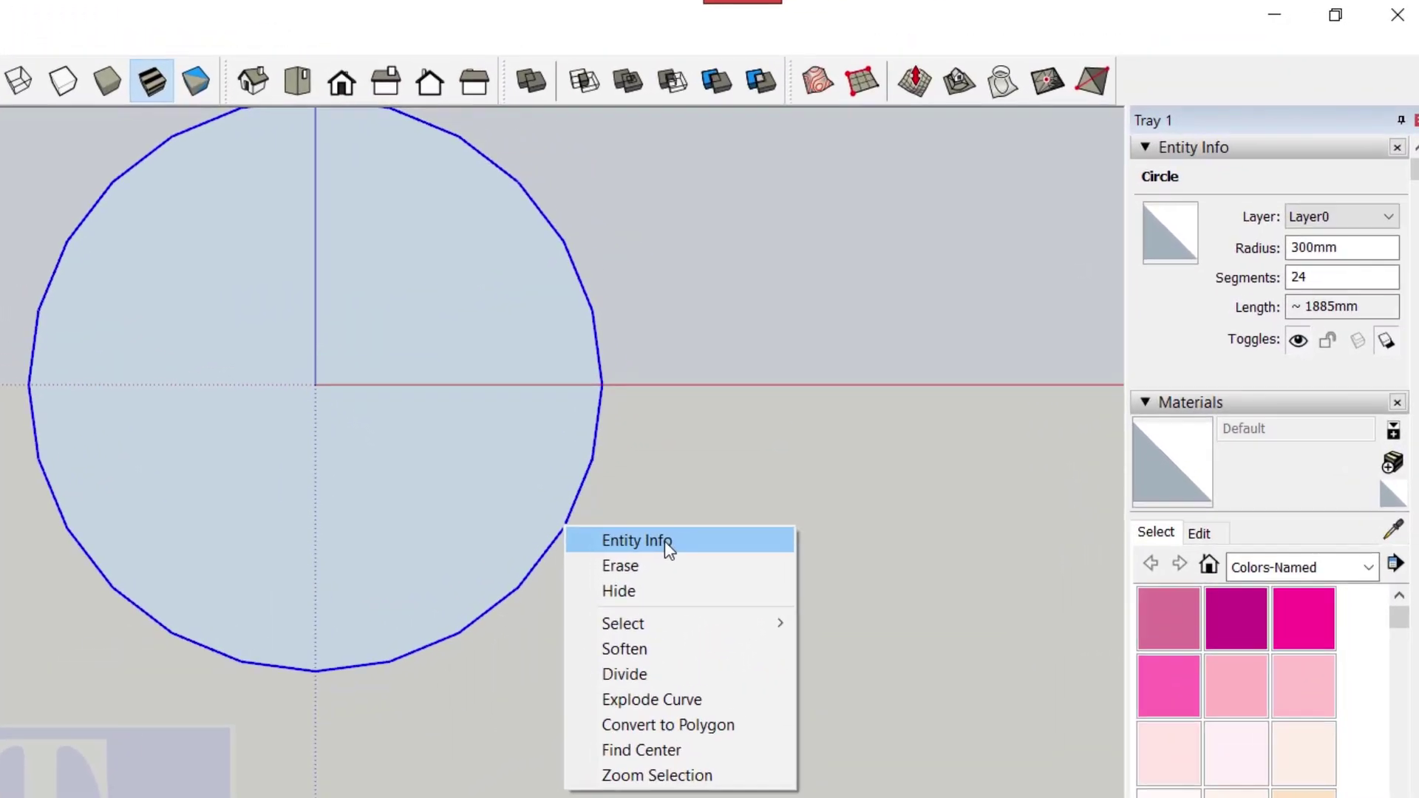
left_click(890, 380)
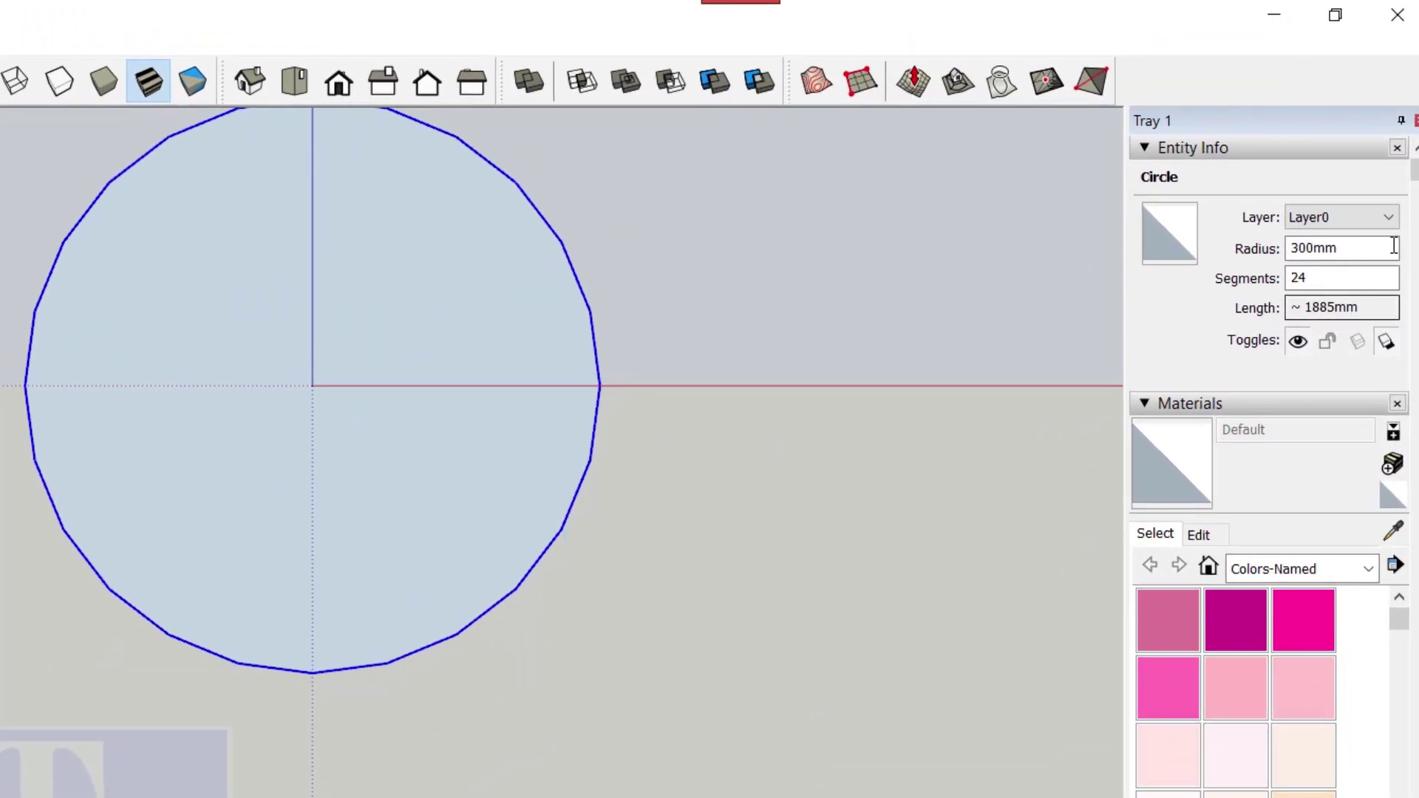
left_click(1324, 274)
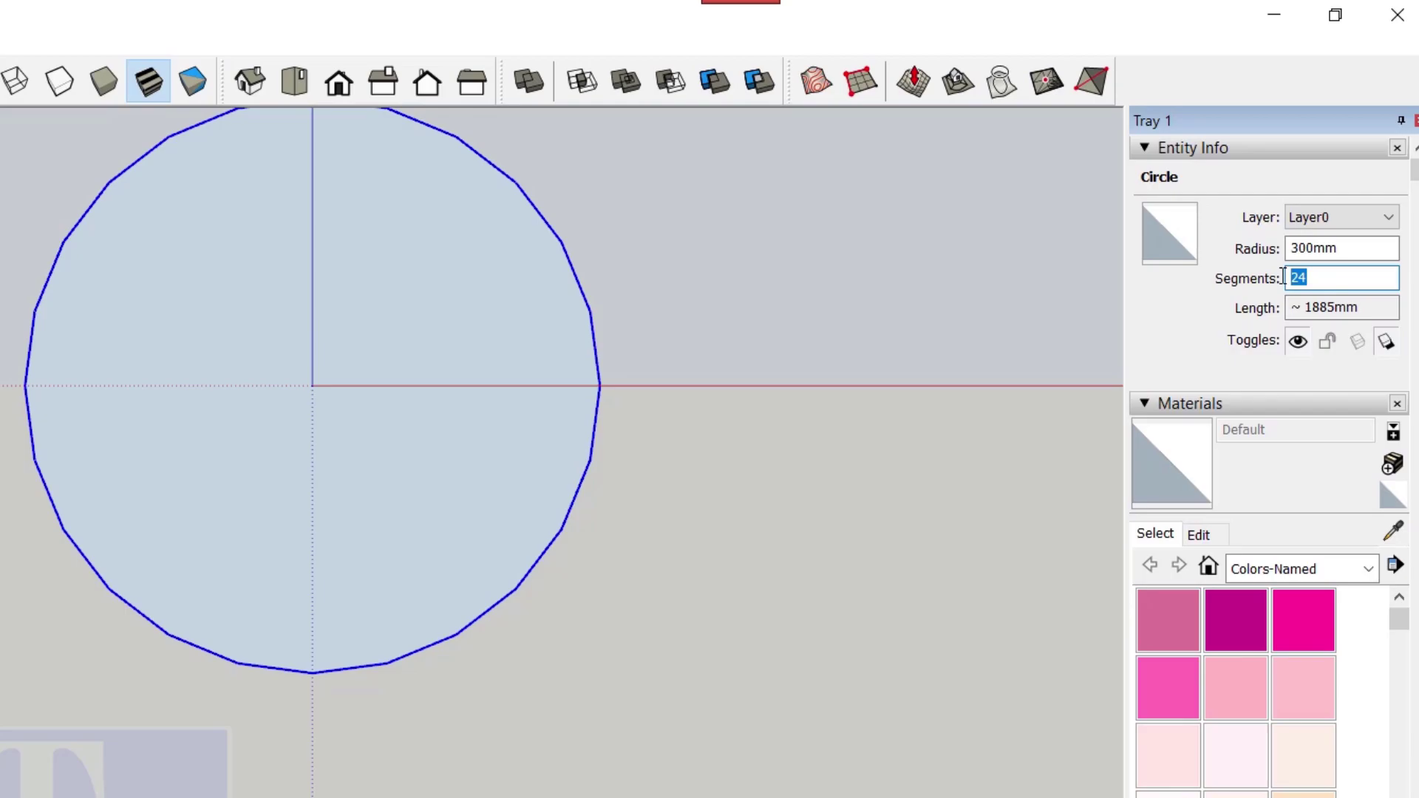
type("64")
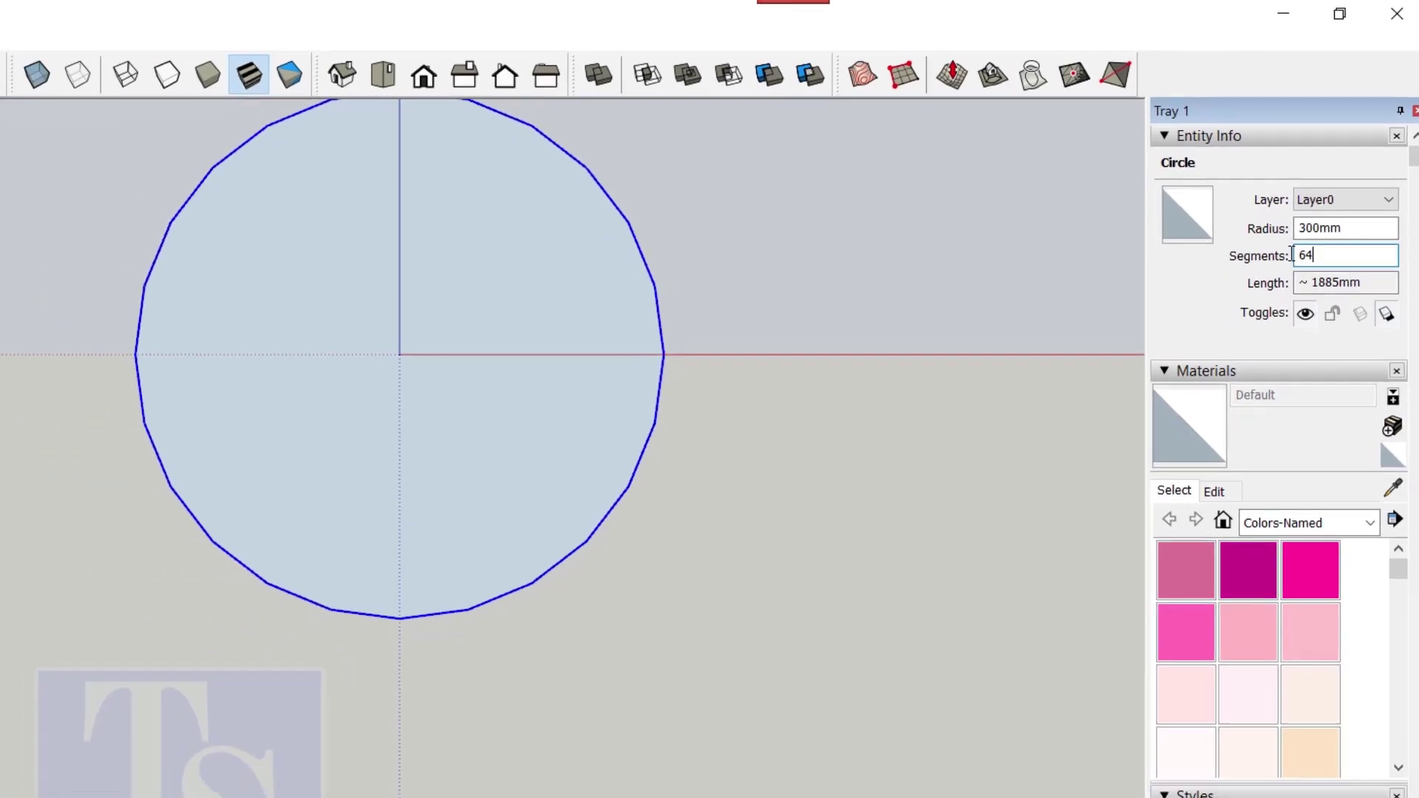
left_click(955, 679)
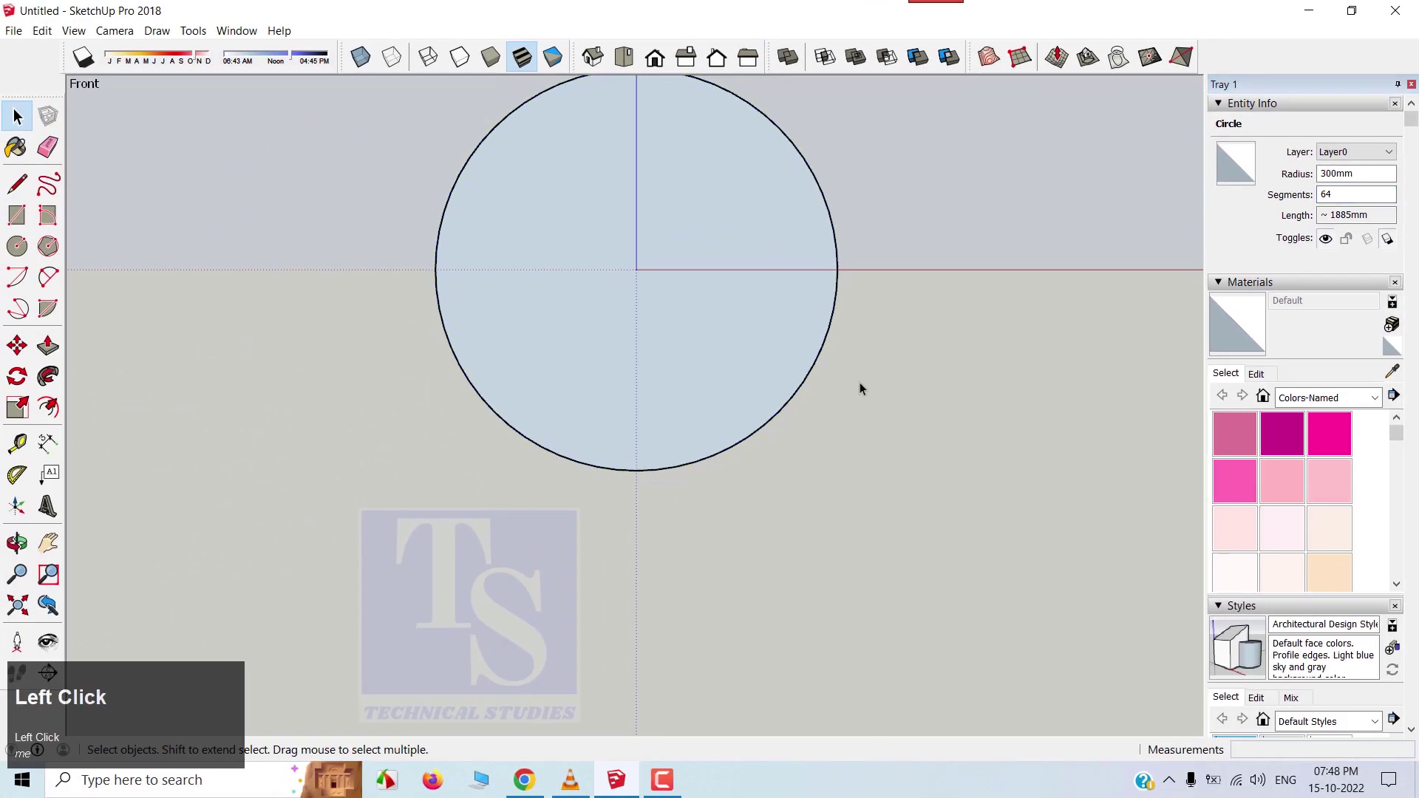
scroll(704, 295, "up", 1)
Offset the circle's edge 12 mm inward to create an inner circle.
left_click(591, 340)
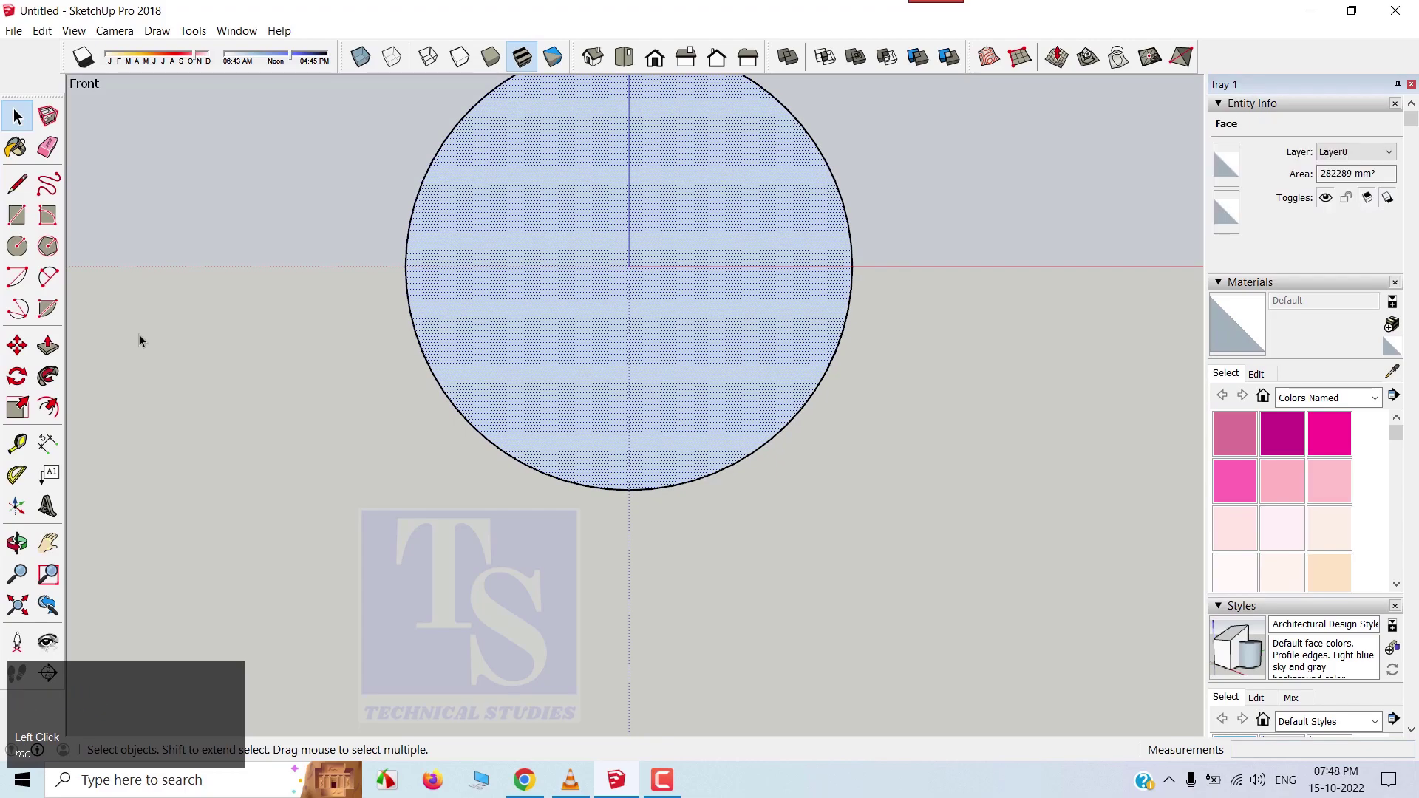
left_click(47, 408)
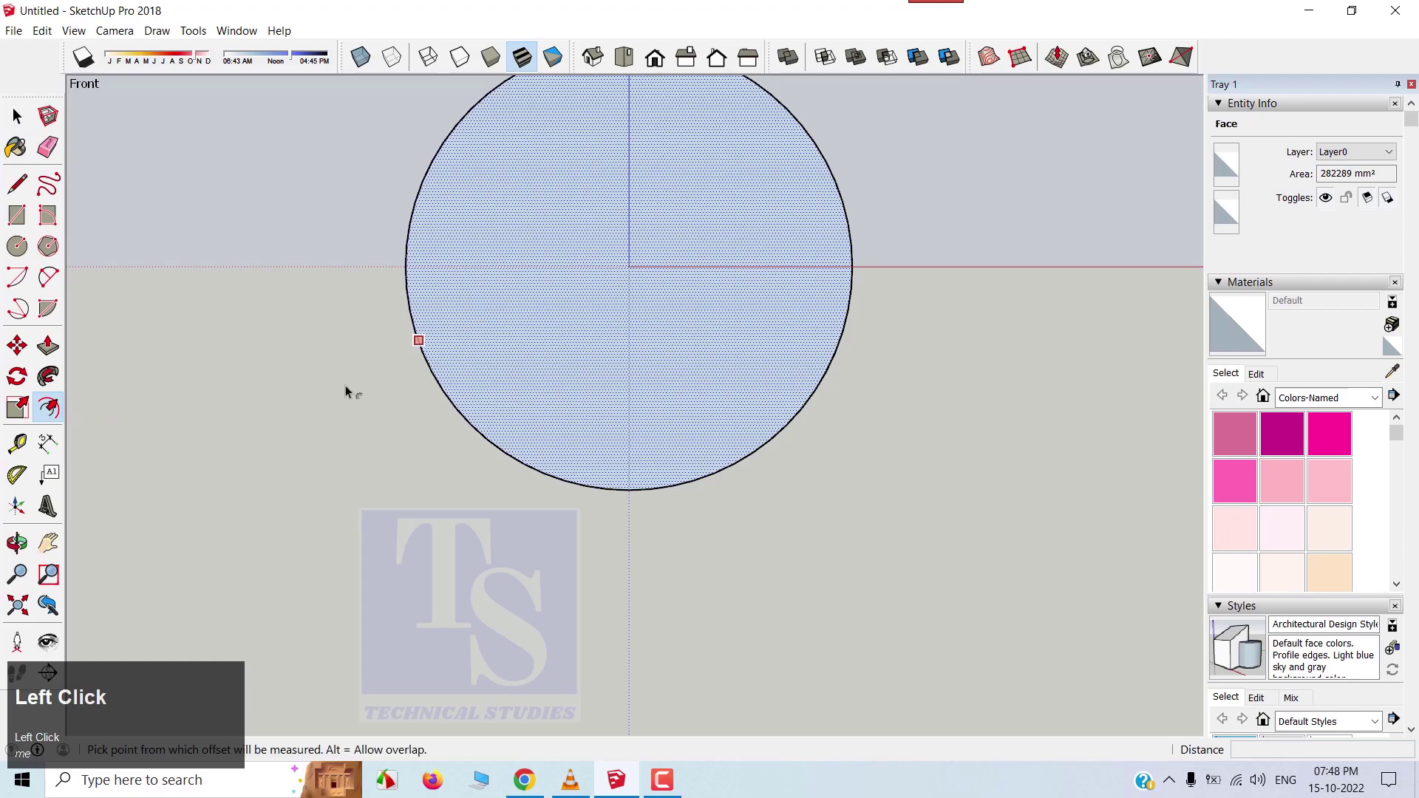
left_click_drag(426, 359, 441, 354)
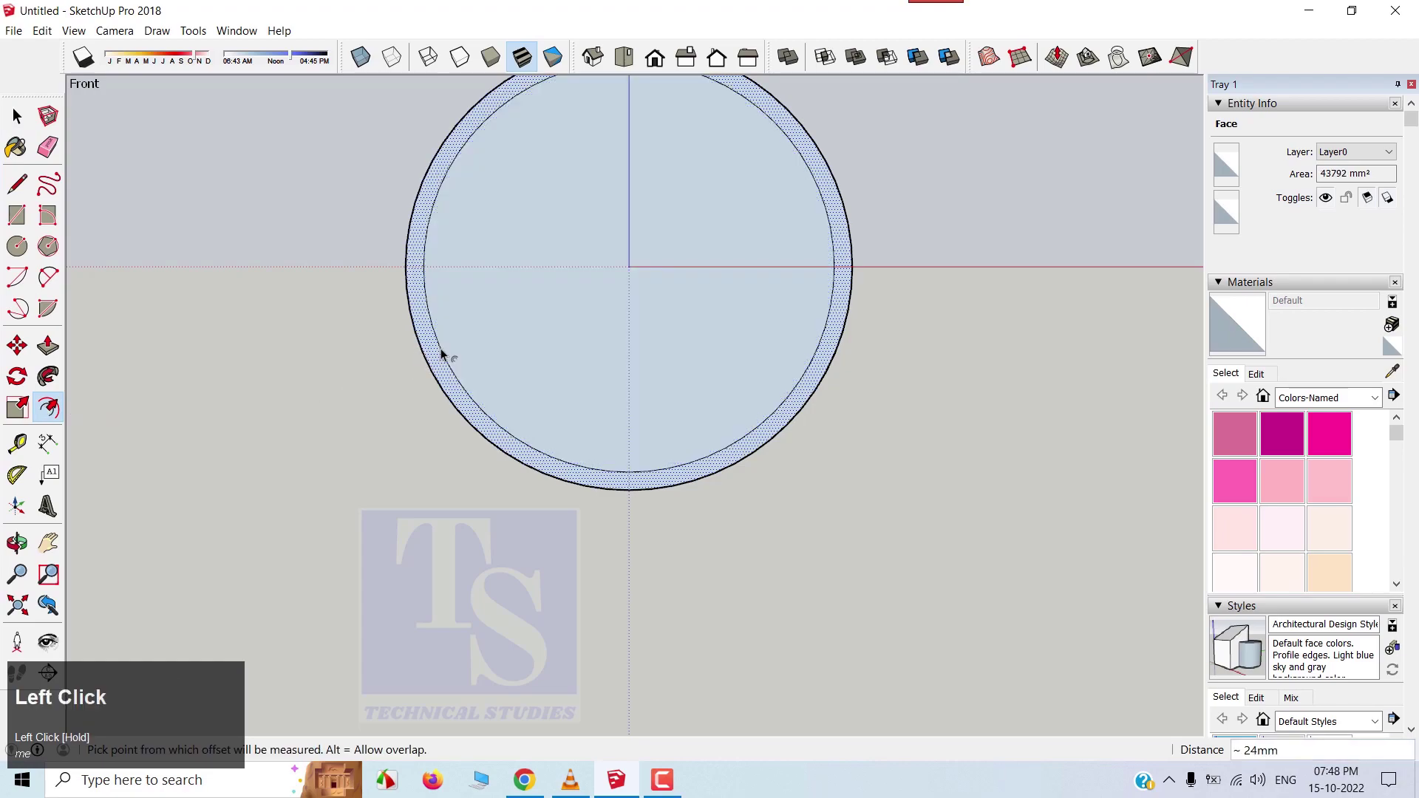
type("12")
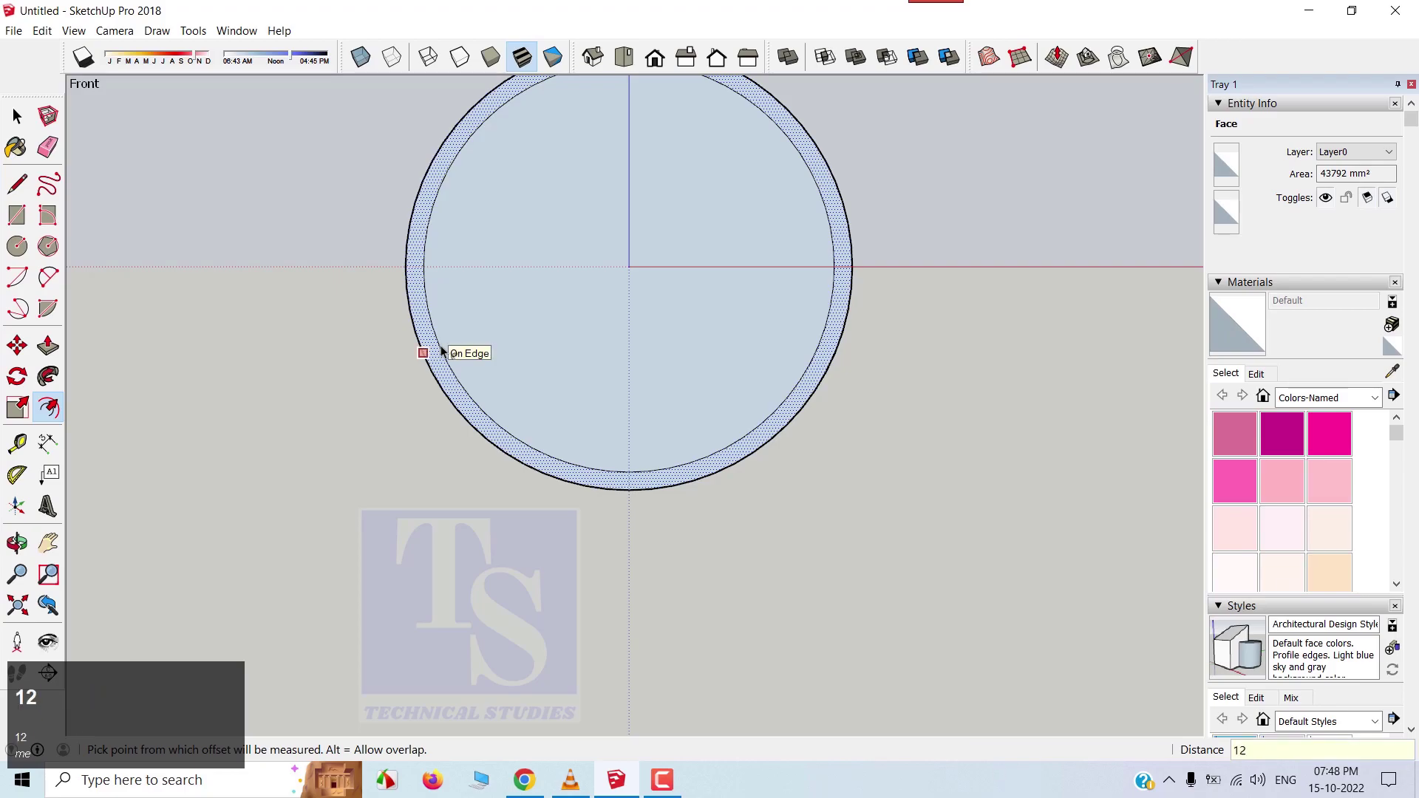
key("Return")
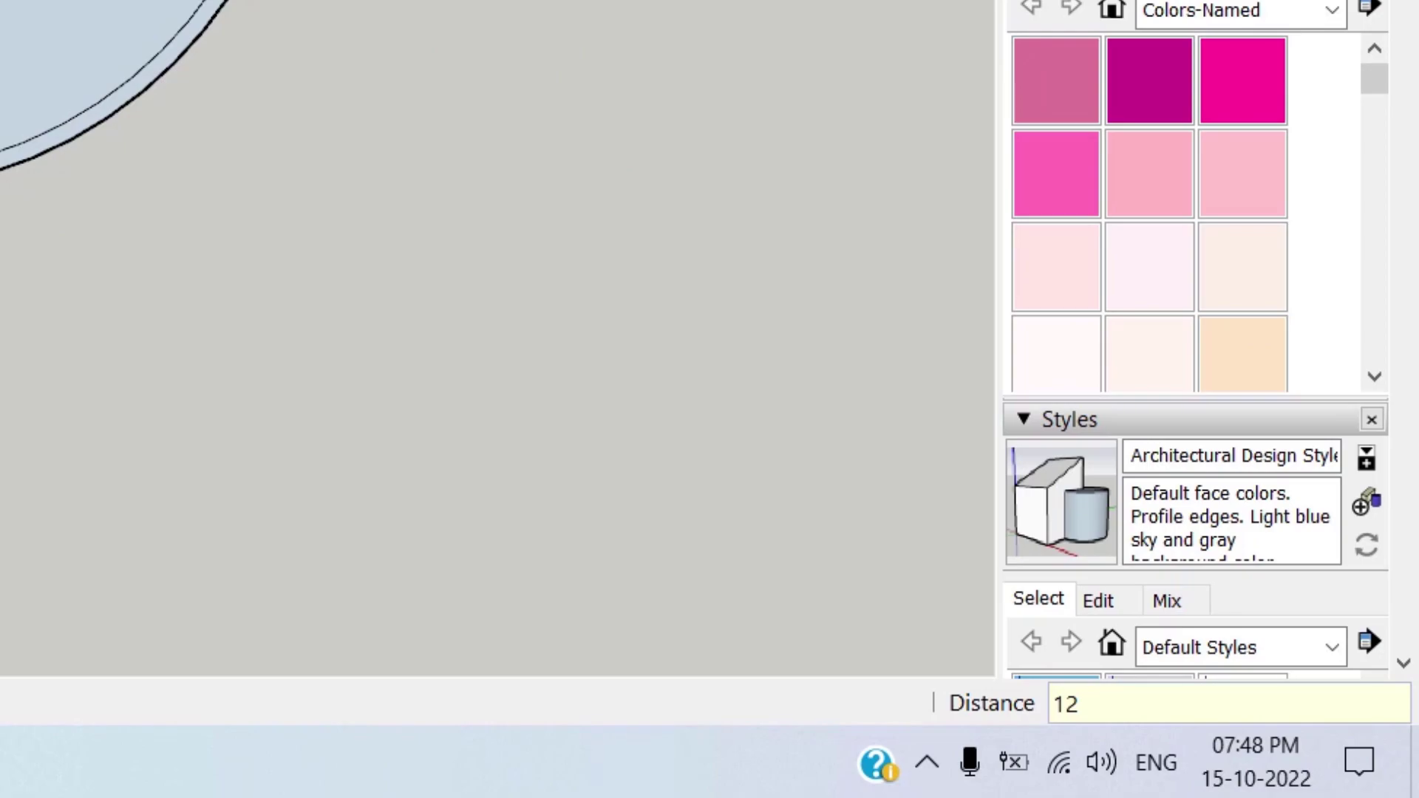
key("space")
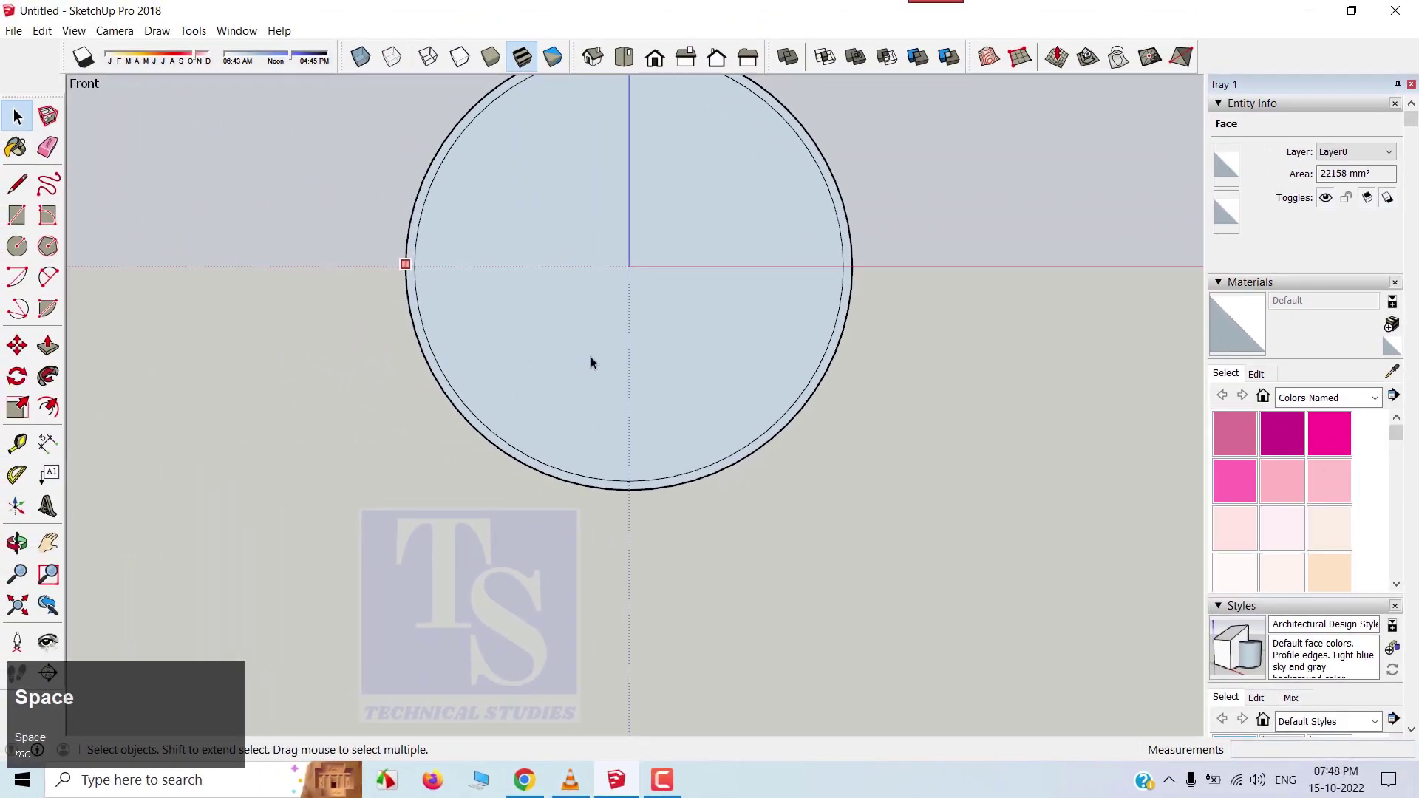
Erase the inner disc face and select the remaining 12 mm-wide ring face.
left_click(591, 362)
right_click(590, 357)
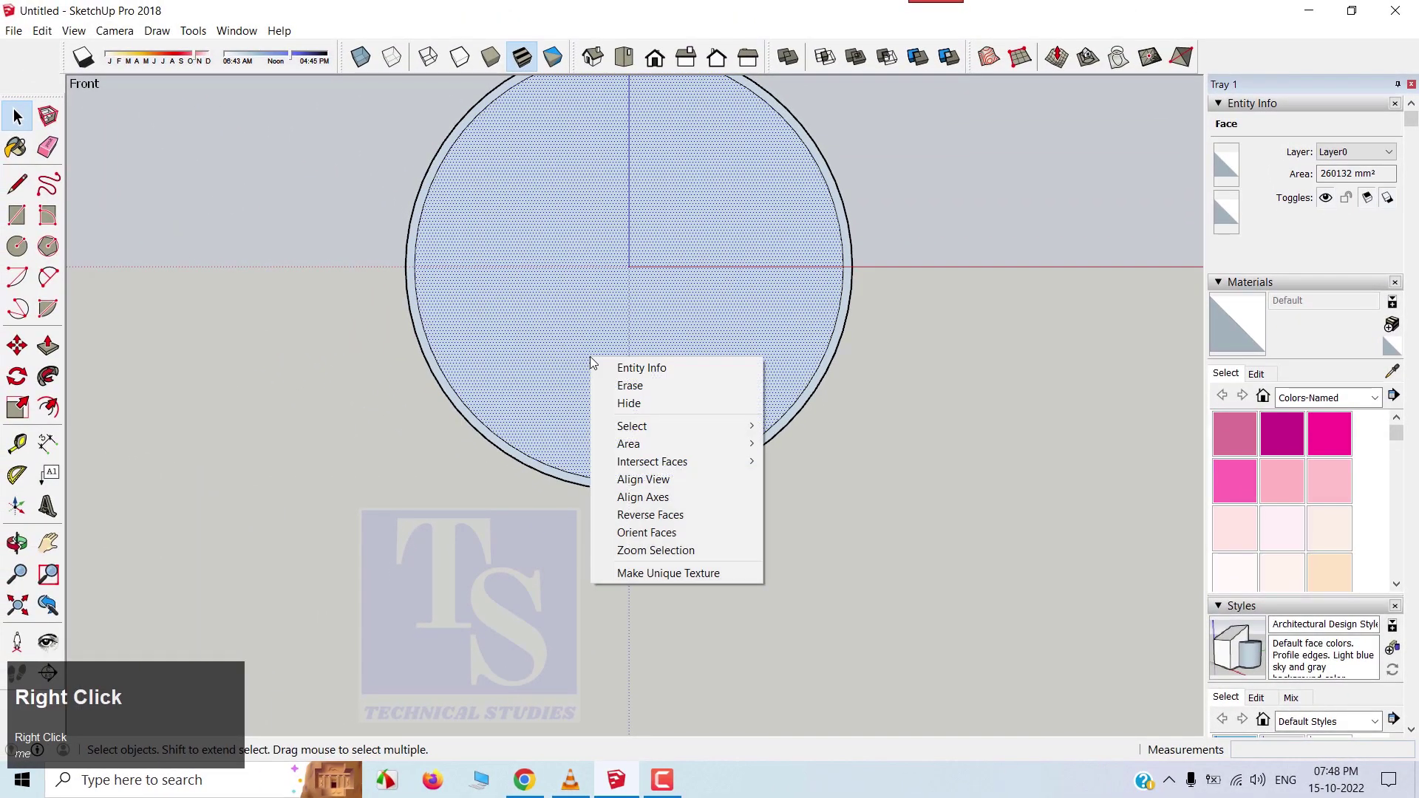
left_click(652, 385)
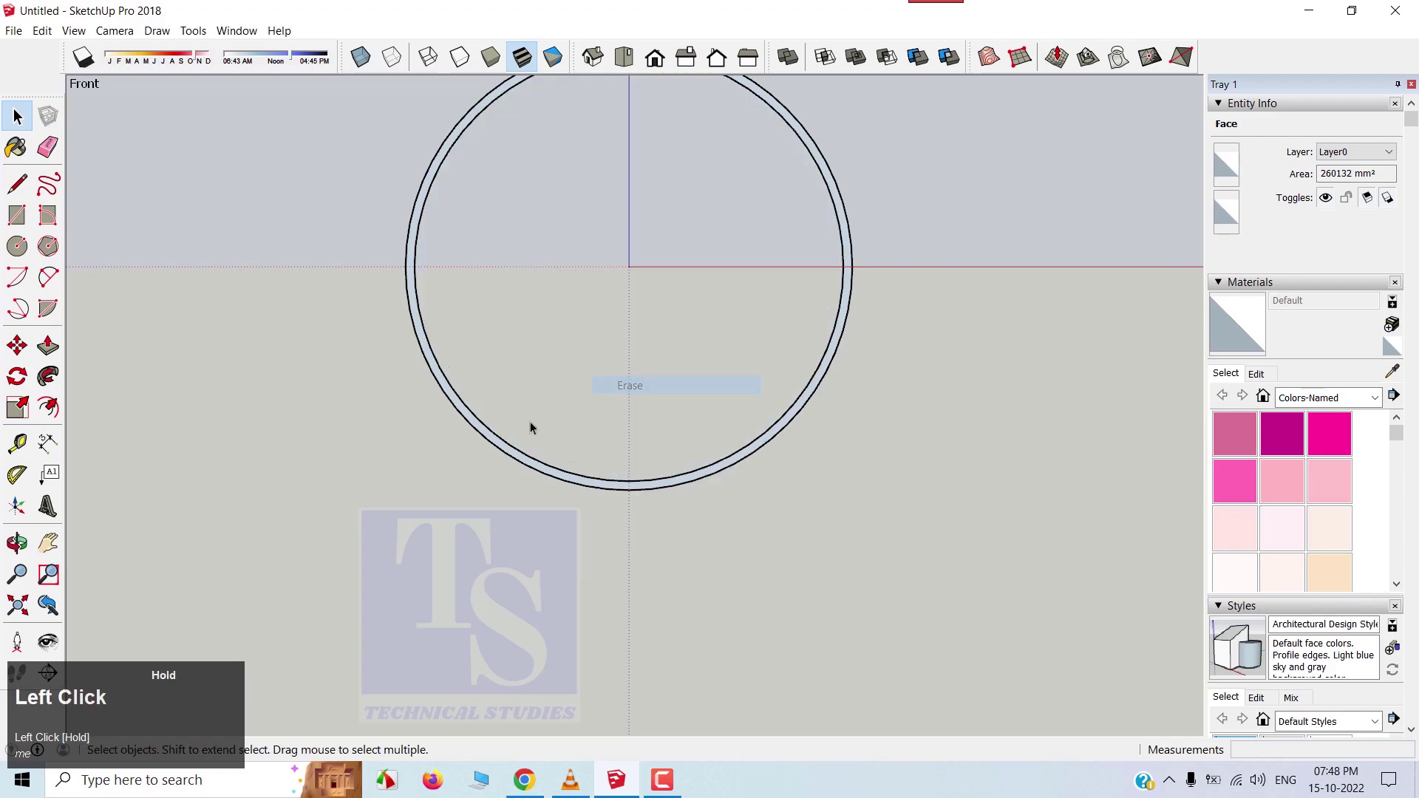
scroll(476, 434, "up", 5)
left_click(501, 436)
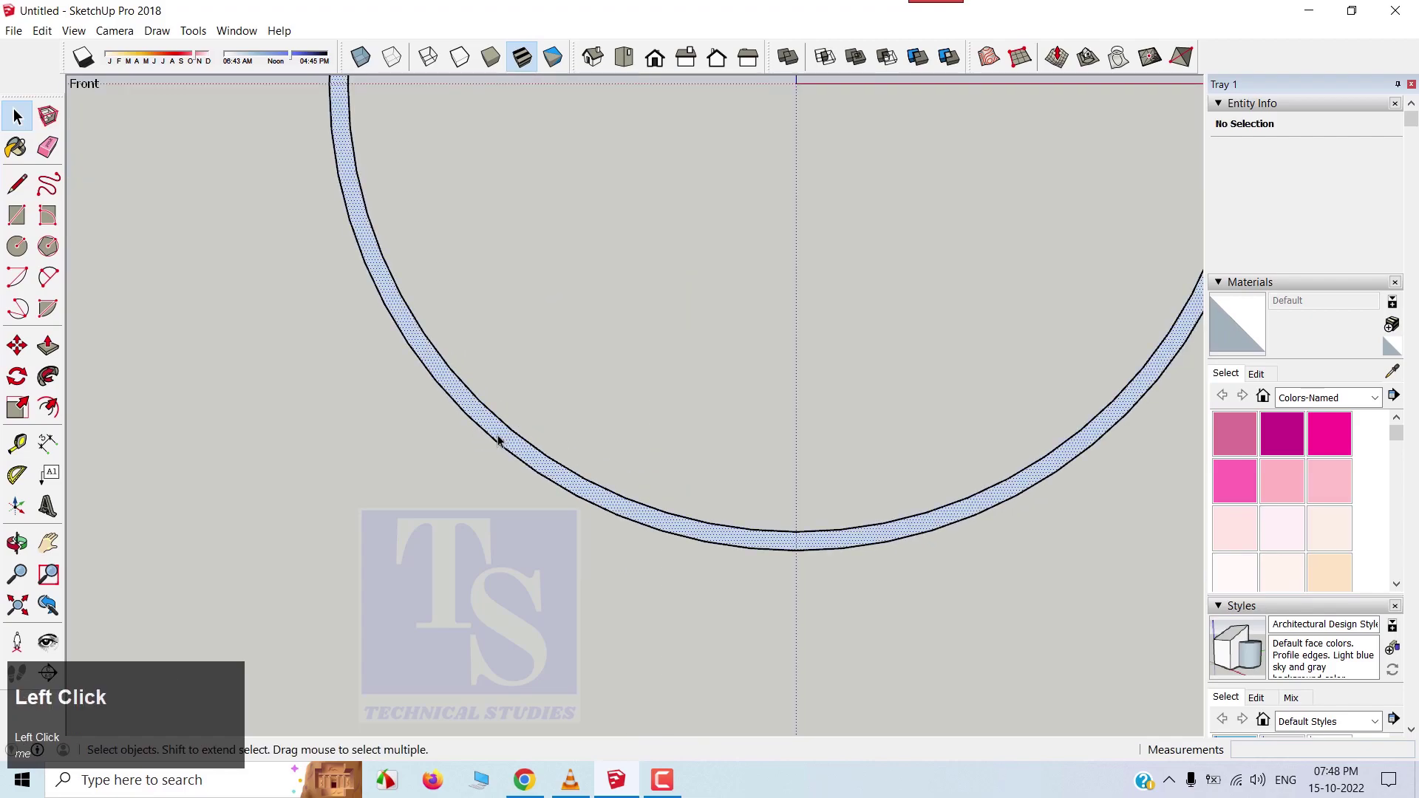
scroll(491, 443, "down", 3)
scroll(490, 443, "down", 4)
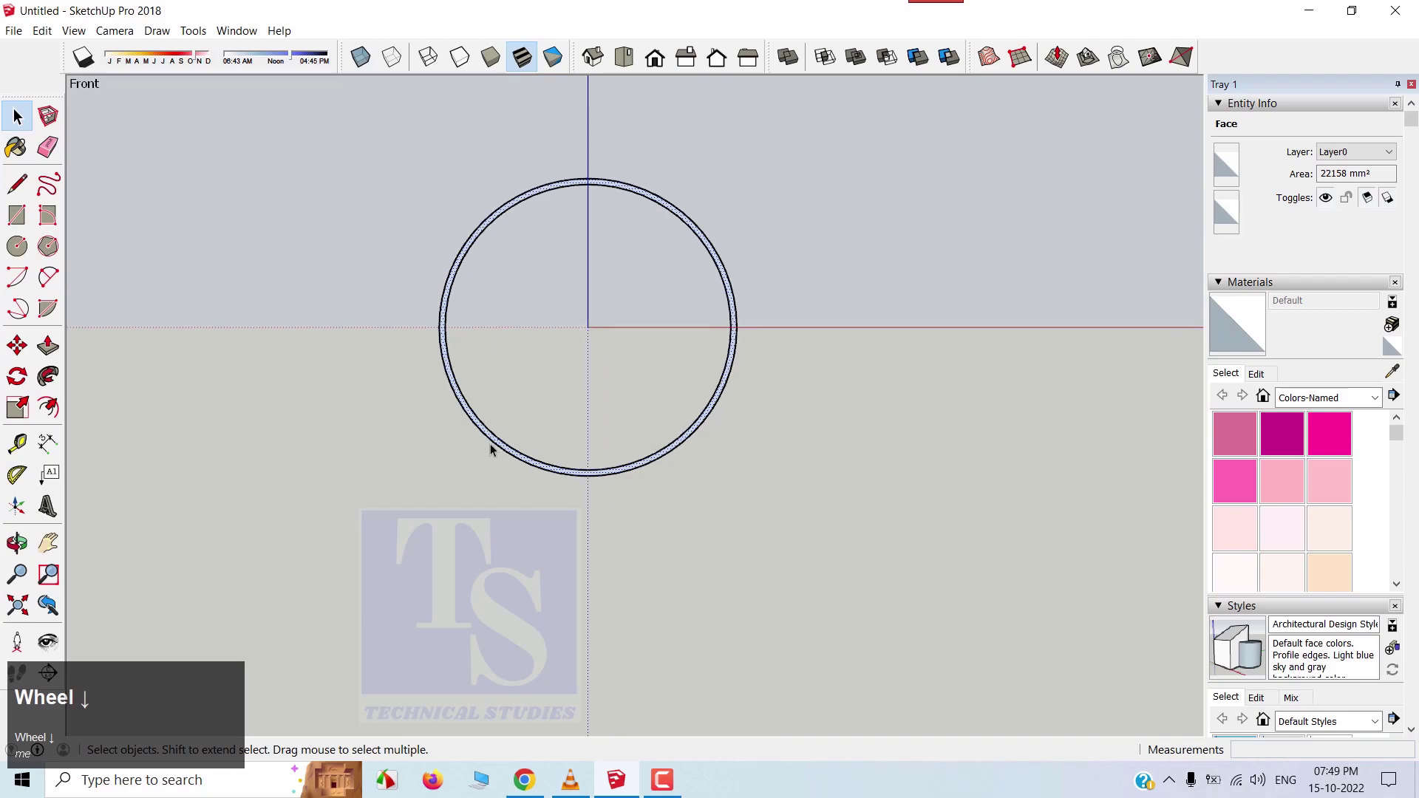
Tilt the view and switch to the standard Iso view.
middle_click(766, 388)
middle_click_drag(766, 389, 603, 540)
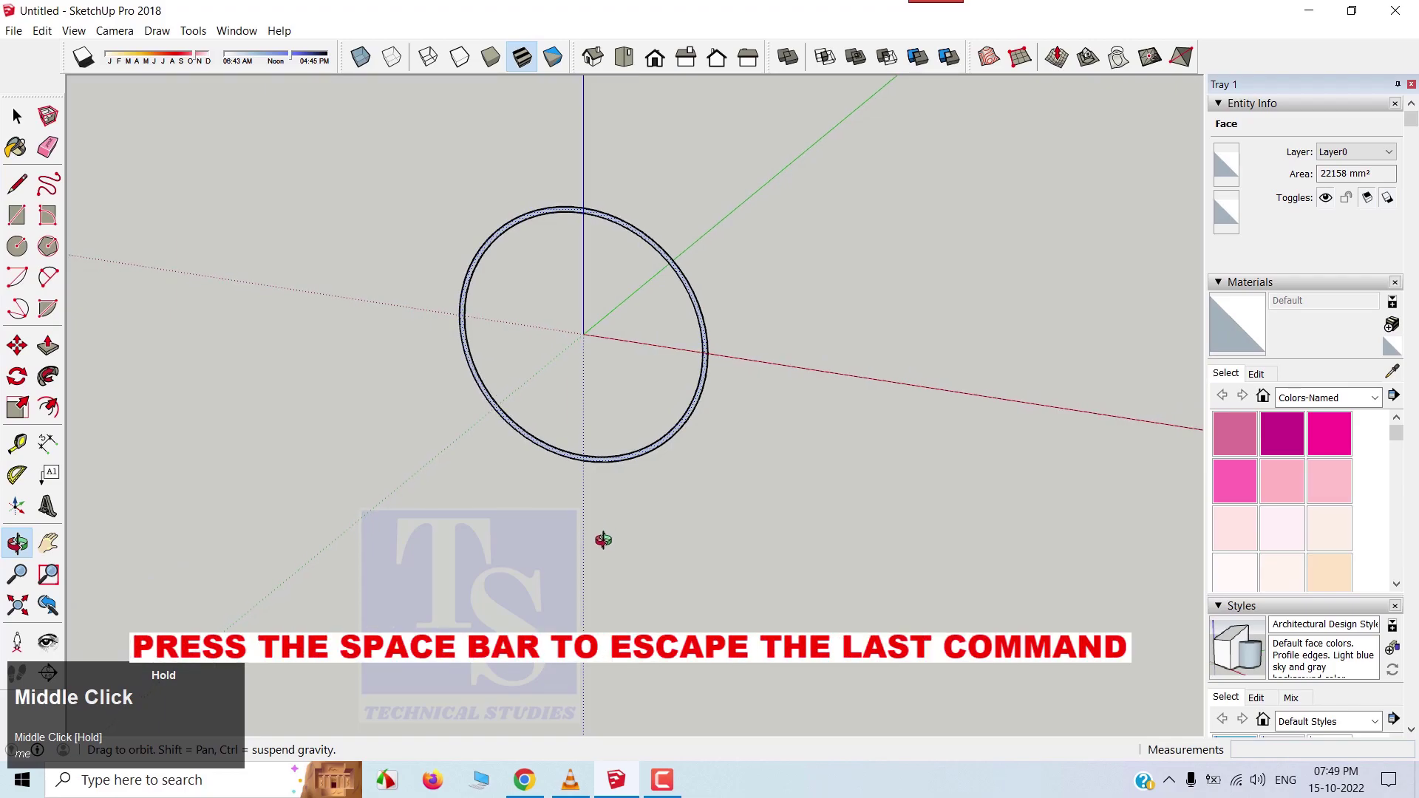
key("space")
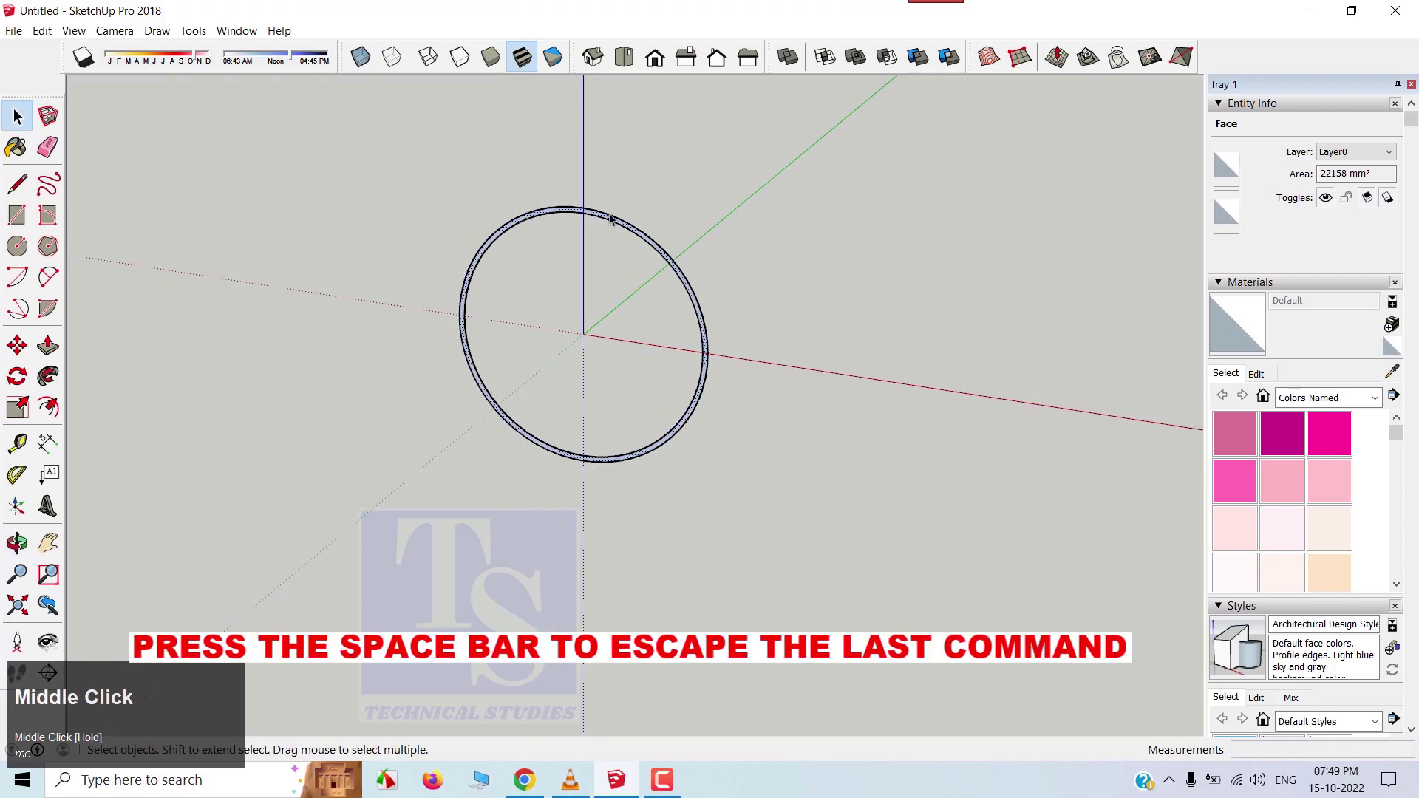
left_click(591, 59)
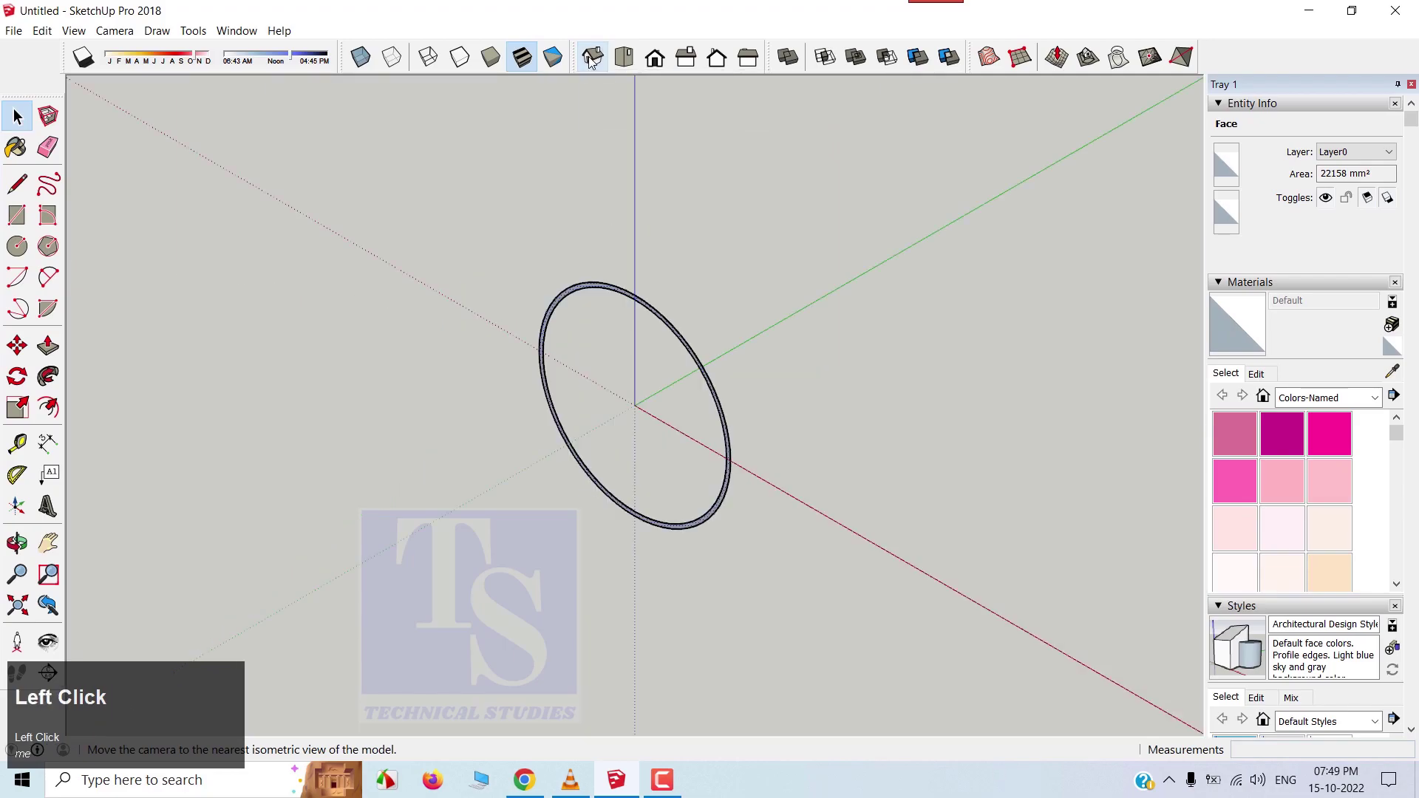
scroll(724, 496, "up", 4)
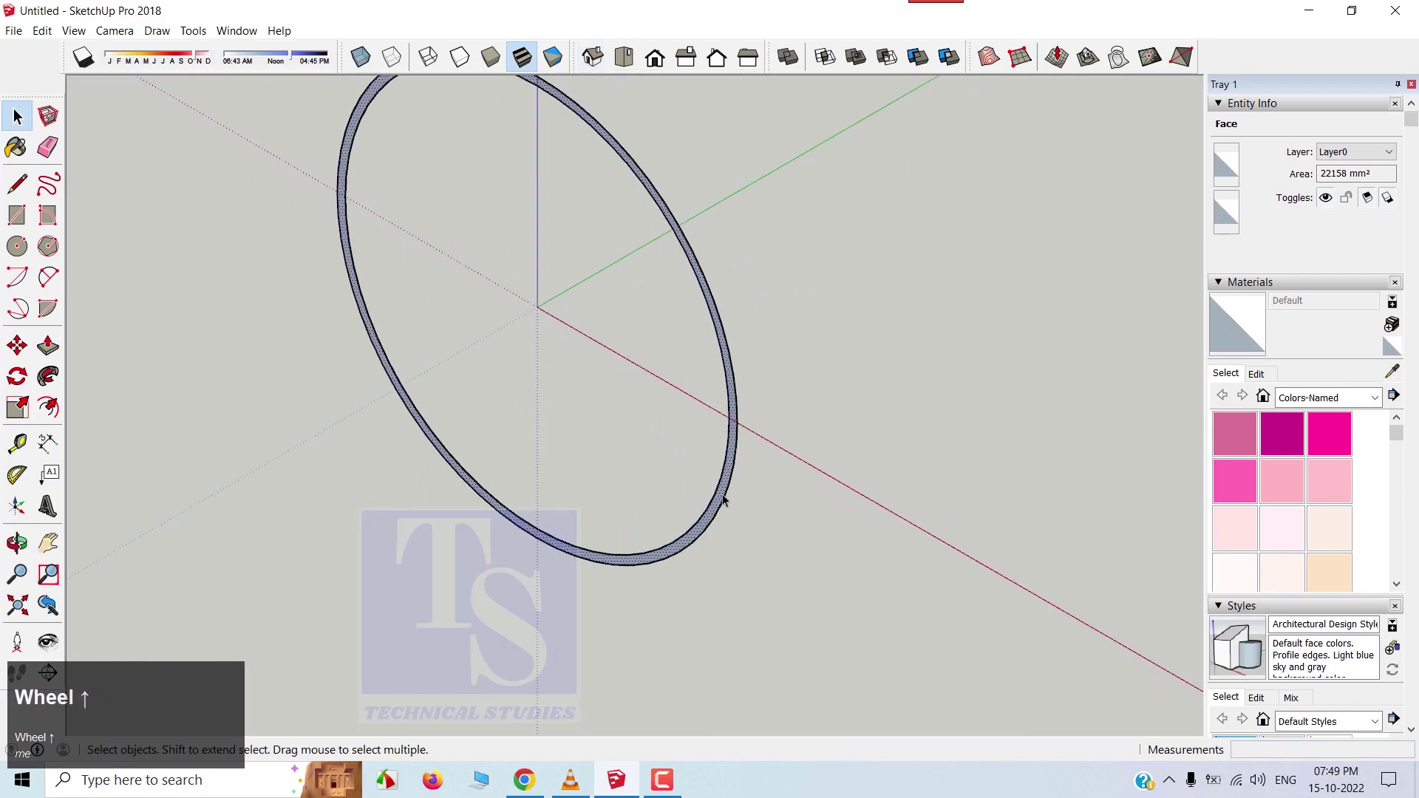
Select the ring face rather than its circle edge.
left_click(723, 498)
scroll(723, 500, "up", 2)
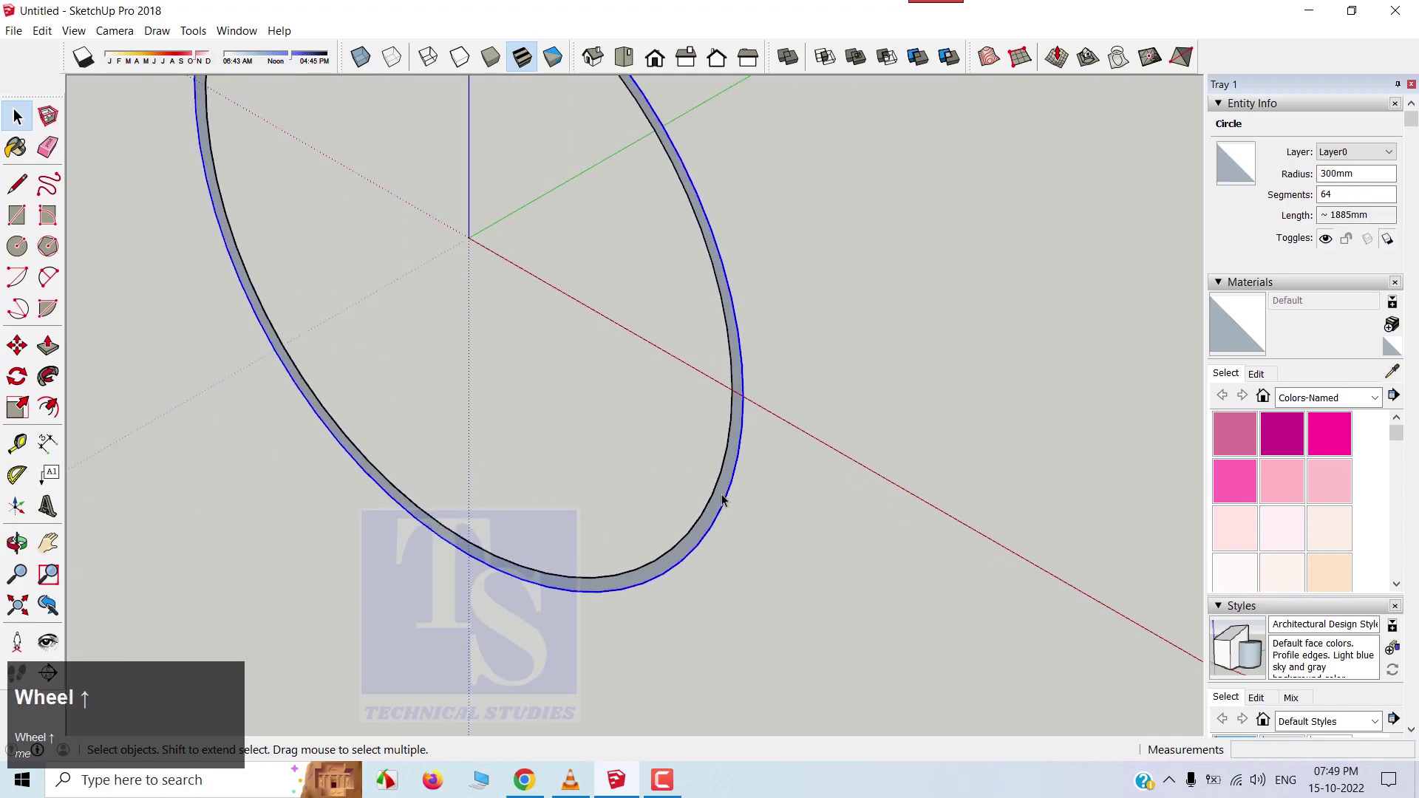
scroll(723, 499, "up", 2)
left_click(723, 494)
scroll(290, 433, "down", 1)
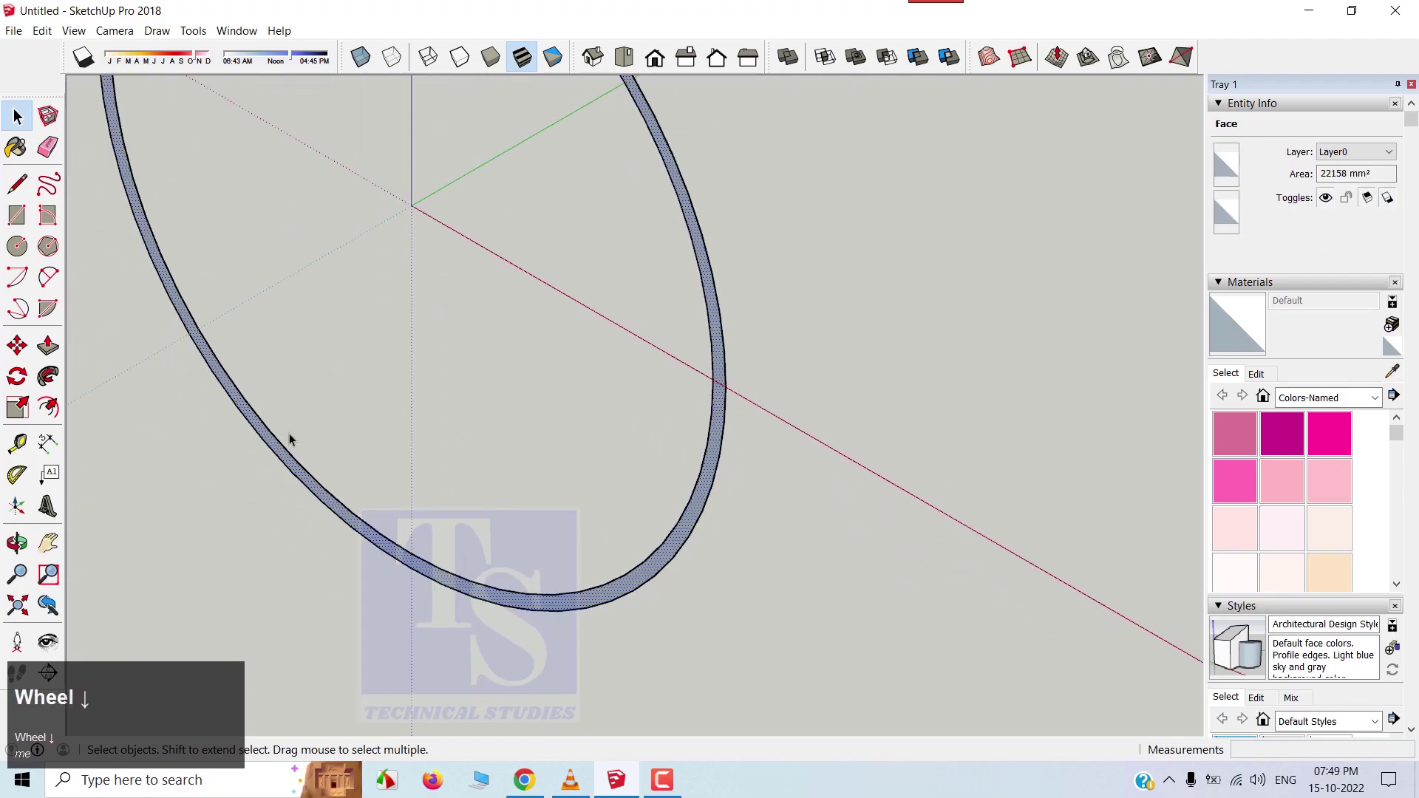
Push/Pull the ring face out 1500 mm to form a thin-walled hollow tube.
left_click(48, 346)
scroll(488, 510, "down", 3)
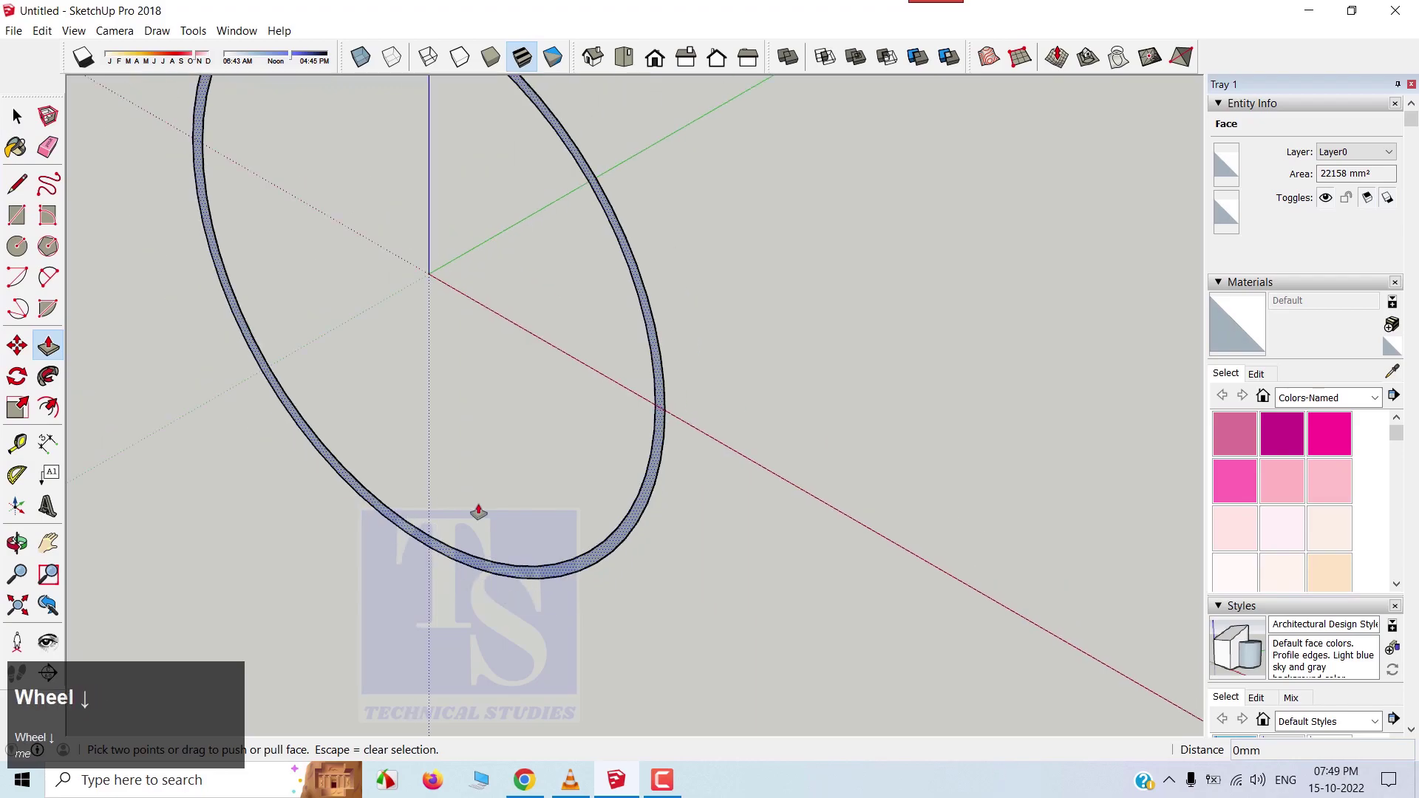
scroll(565, 502, "down", 1)
left_click(583, 494)
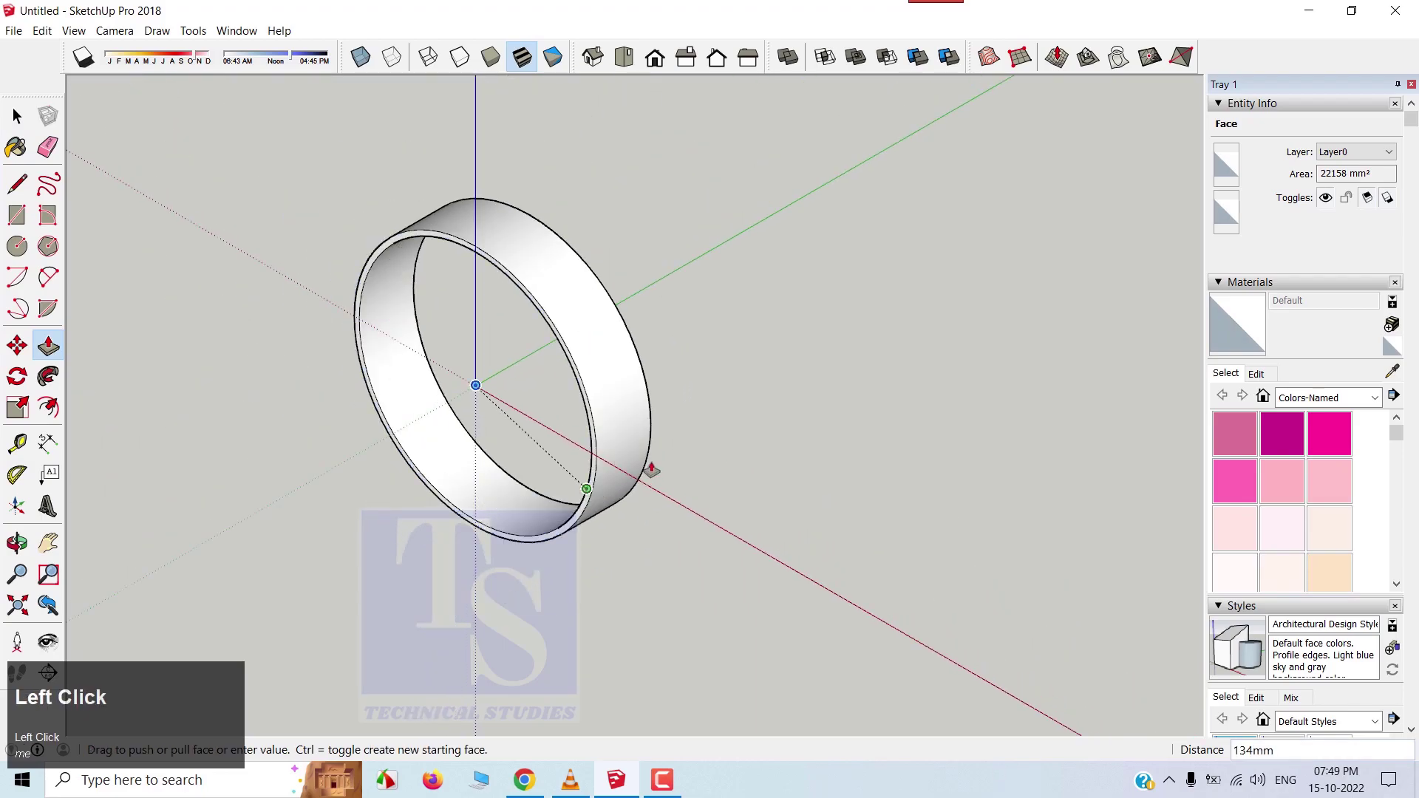
scroll(722, 424, "down", 2)
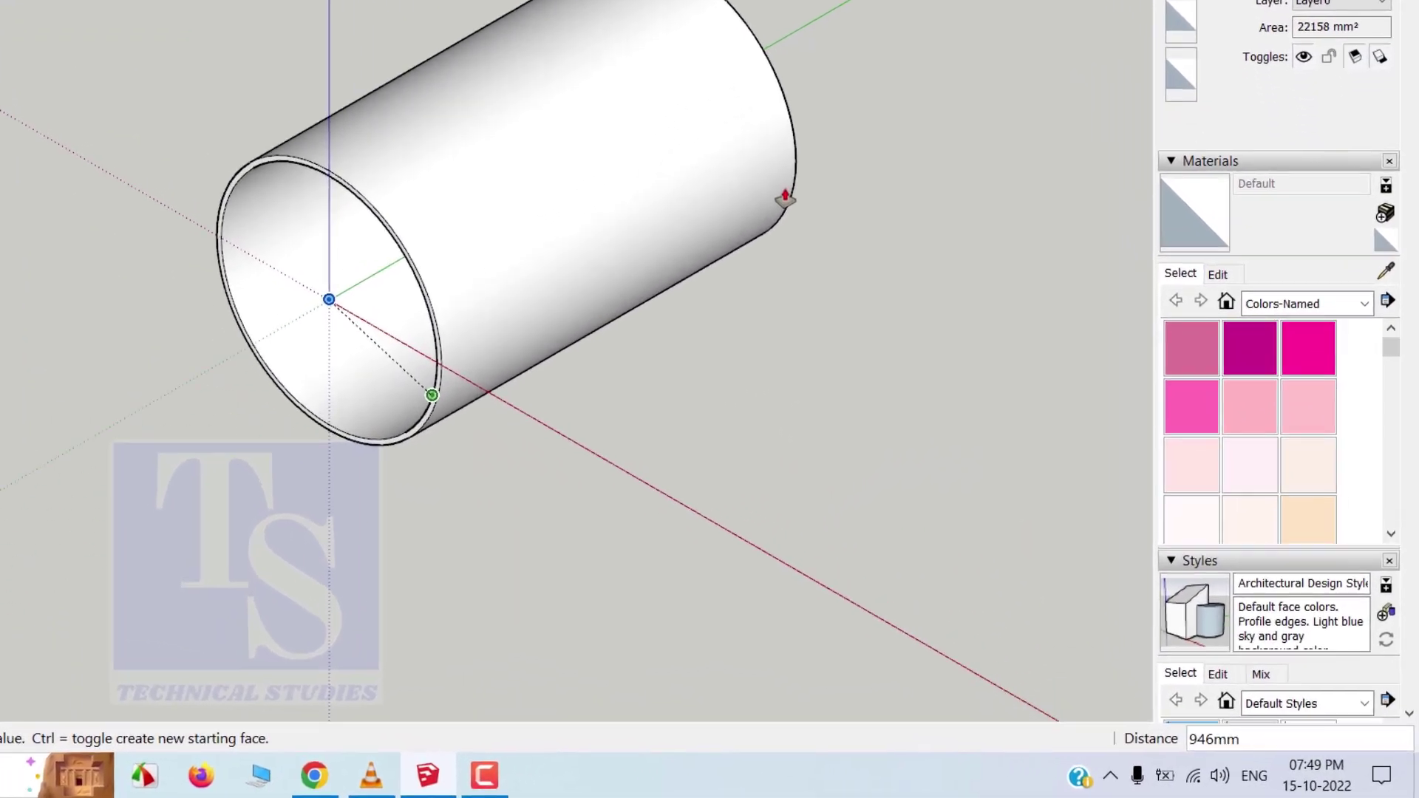
type("1500mm")
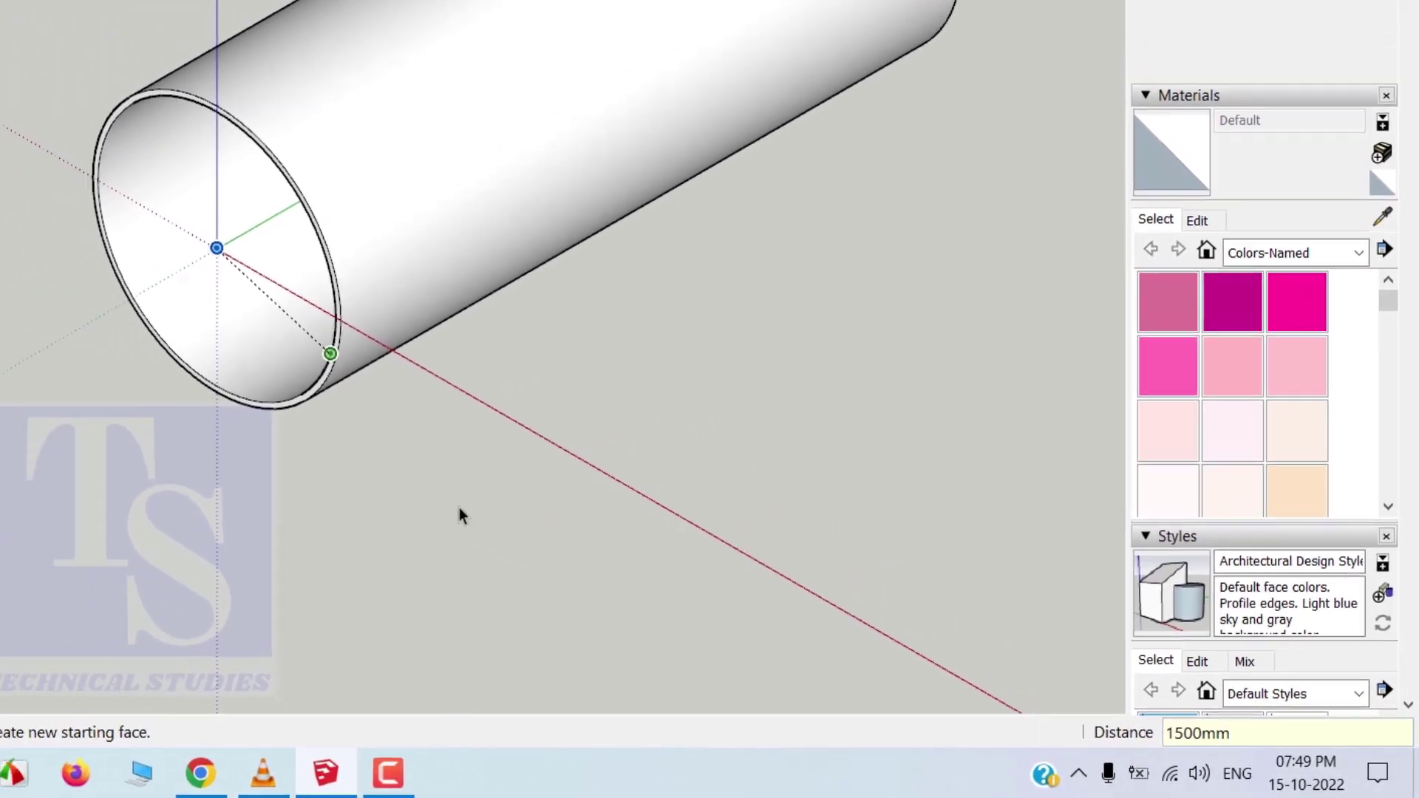
key("space")
scroll(709, 582, "up", 3)
scroll(580, 484, "up", 5)
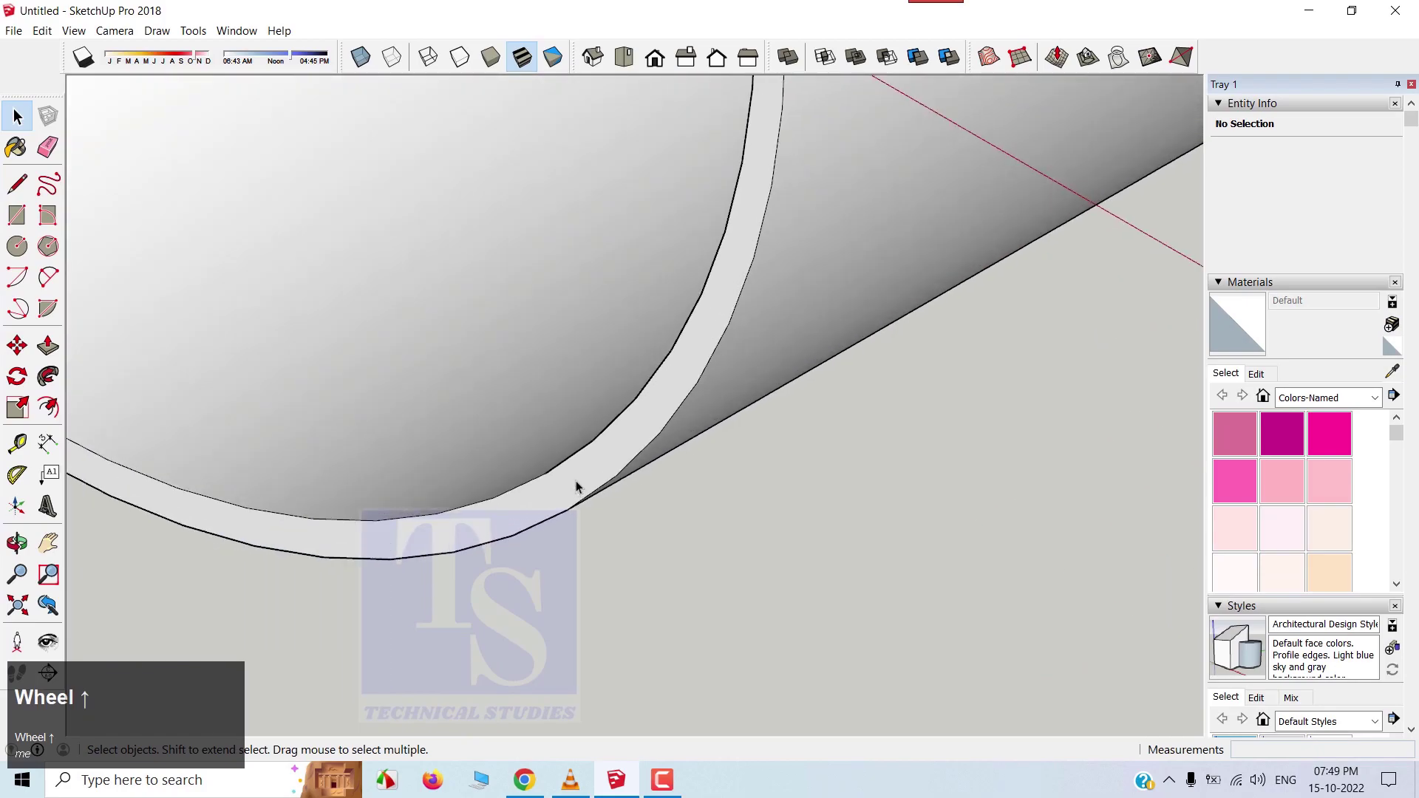
Offset the tube end ring's outline 10 mm inward, leaving an 18528 mm² face.
left_click(576, 486)
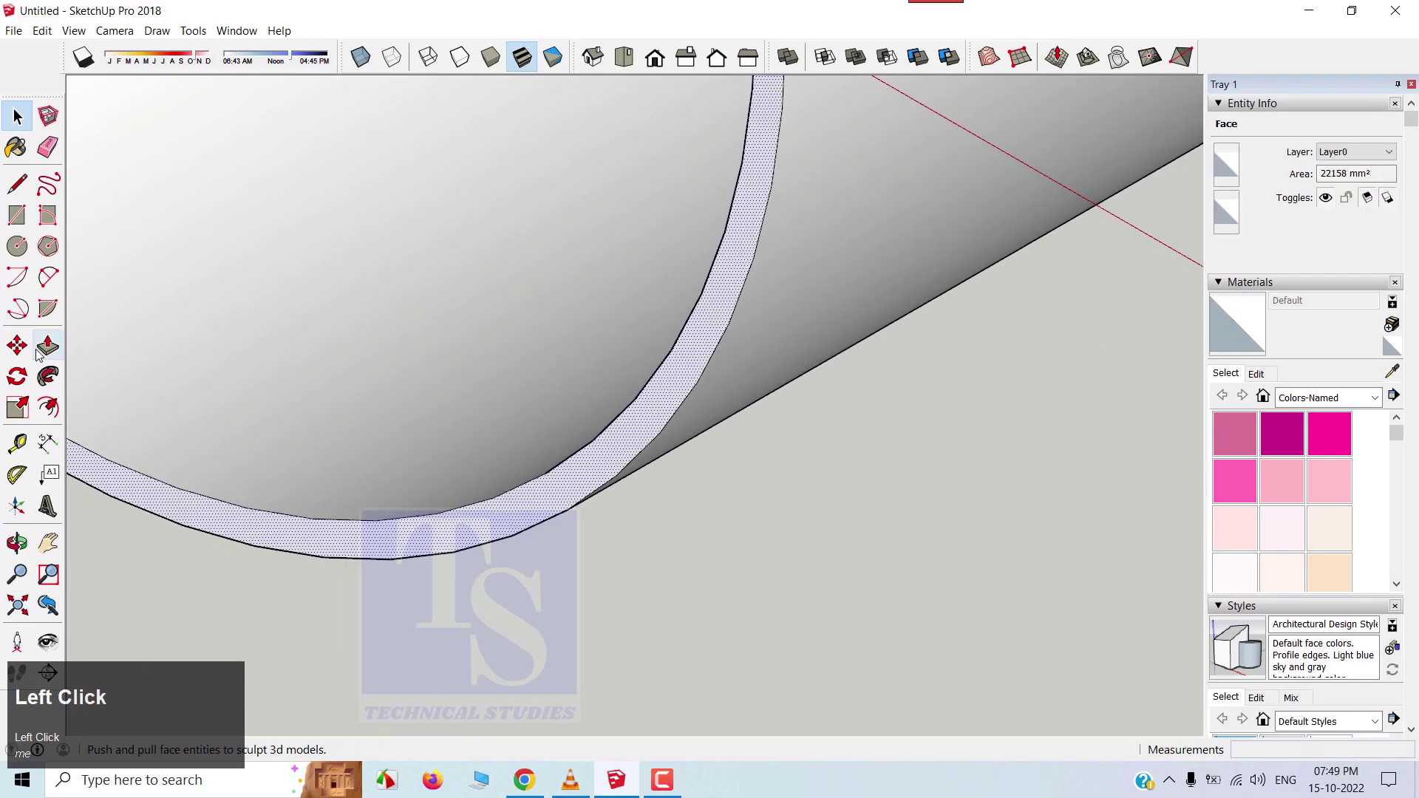
left_click(47, 408)
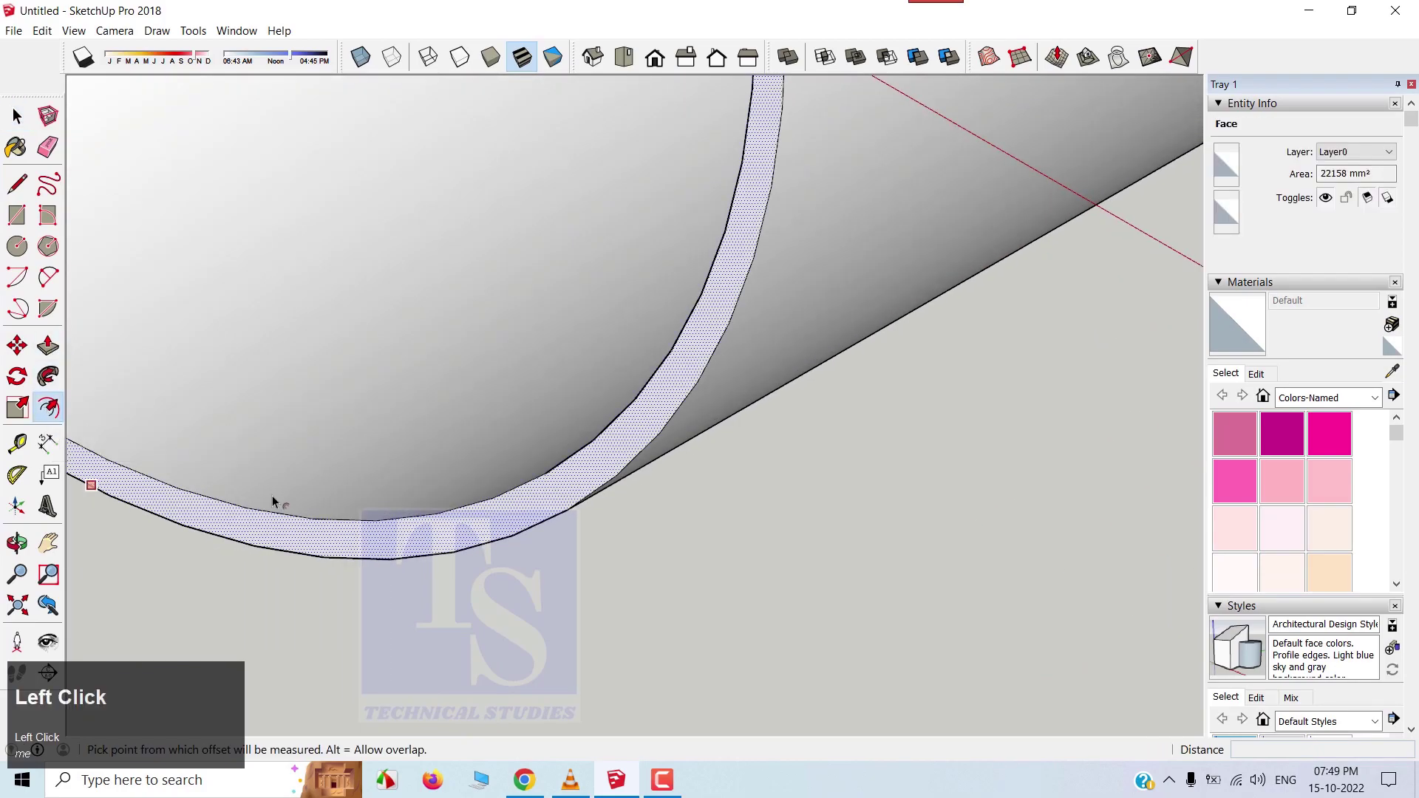
scroll(357, 568, "up", 2)
left_click_drag(363, 566, 370, 547)
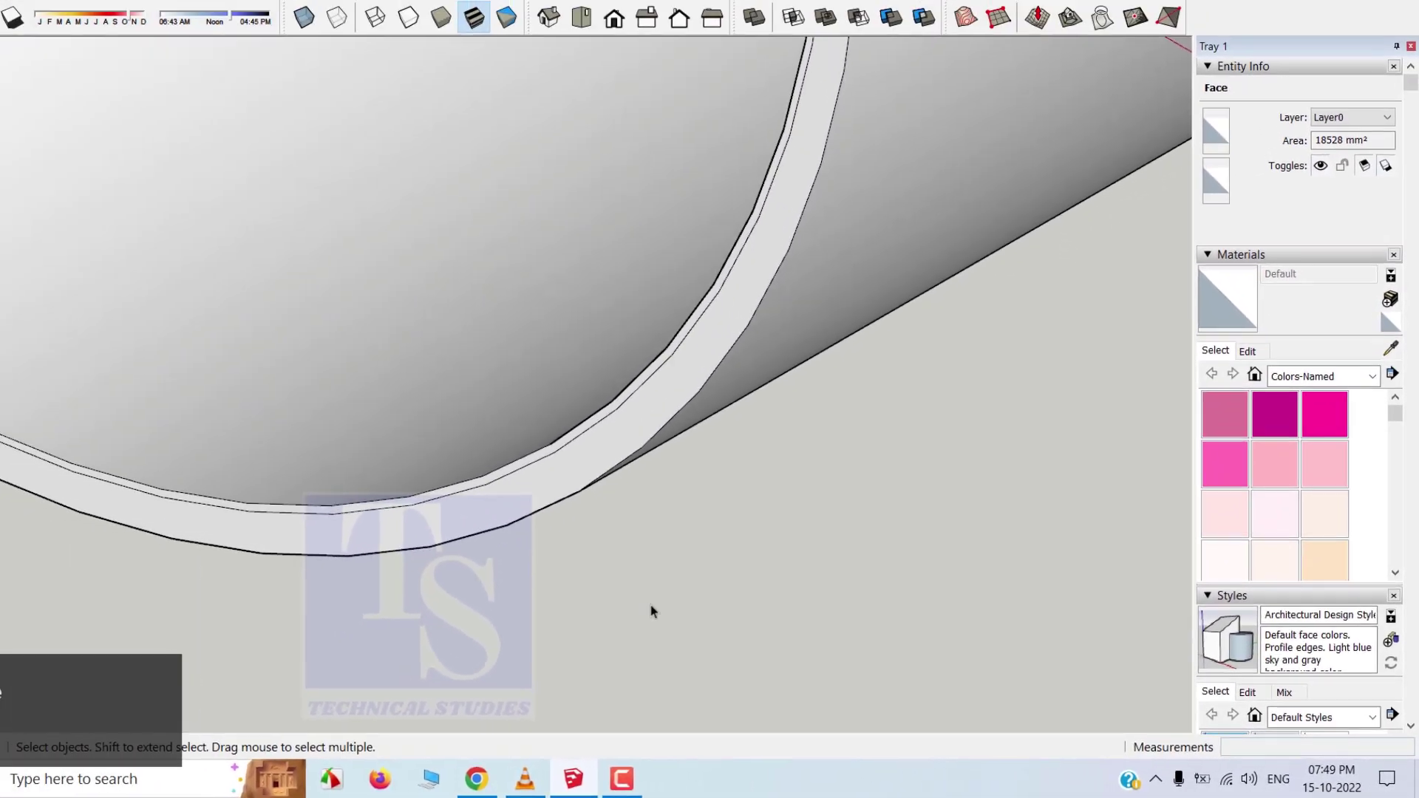
scroll(226, 482, "down", 2)
scroll(703, 609, "down", 6)
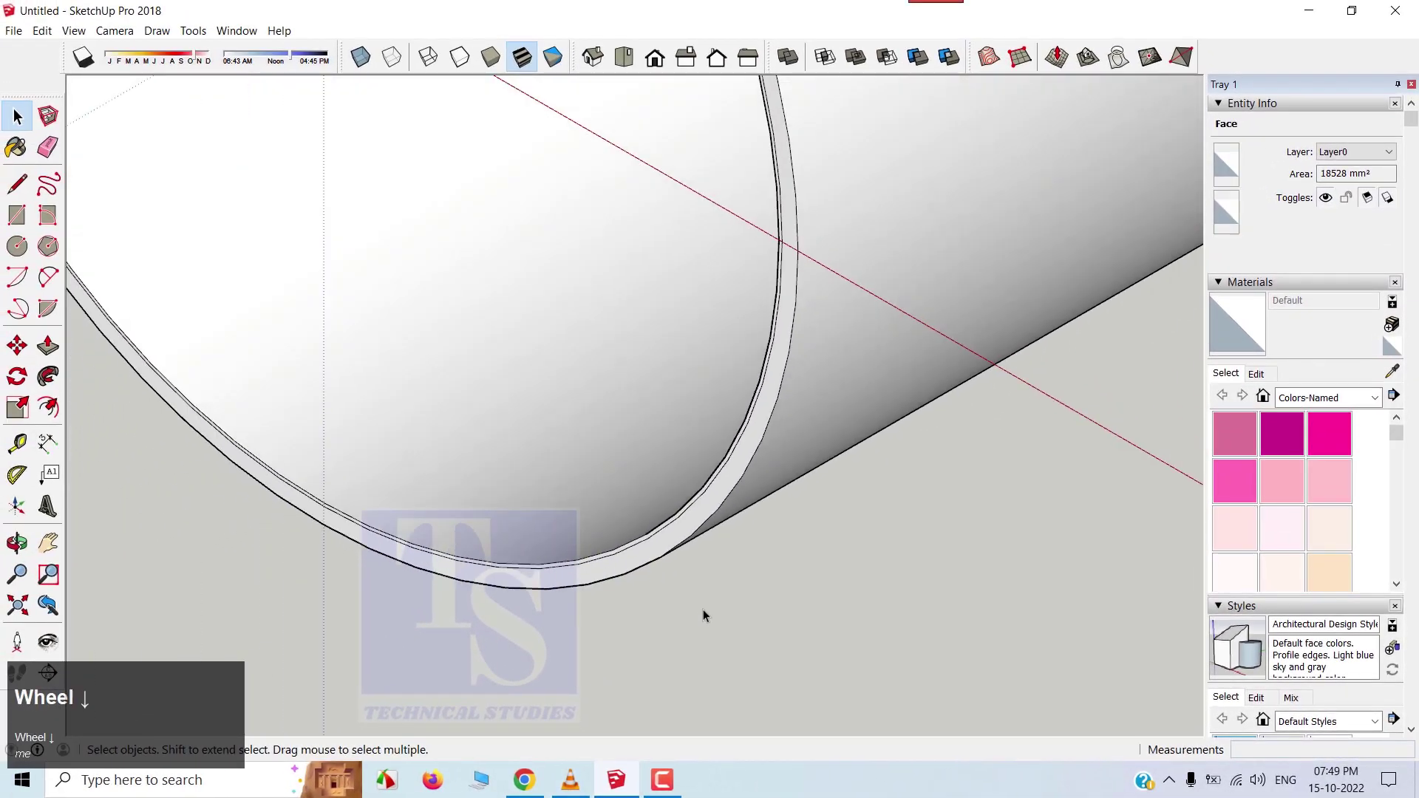
scroll(684, 649, "up", 2)
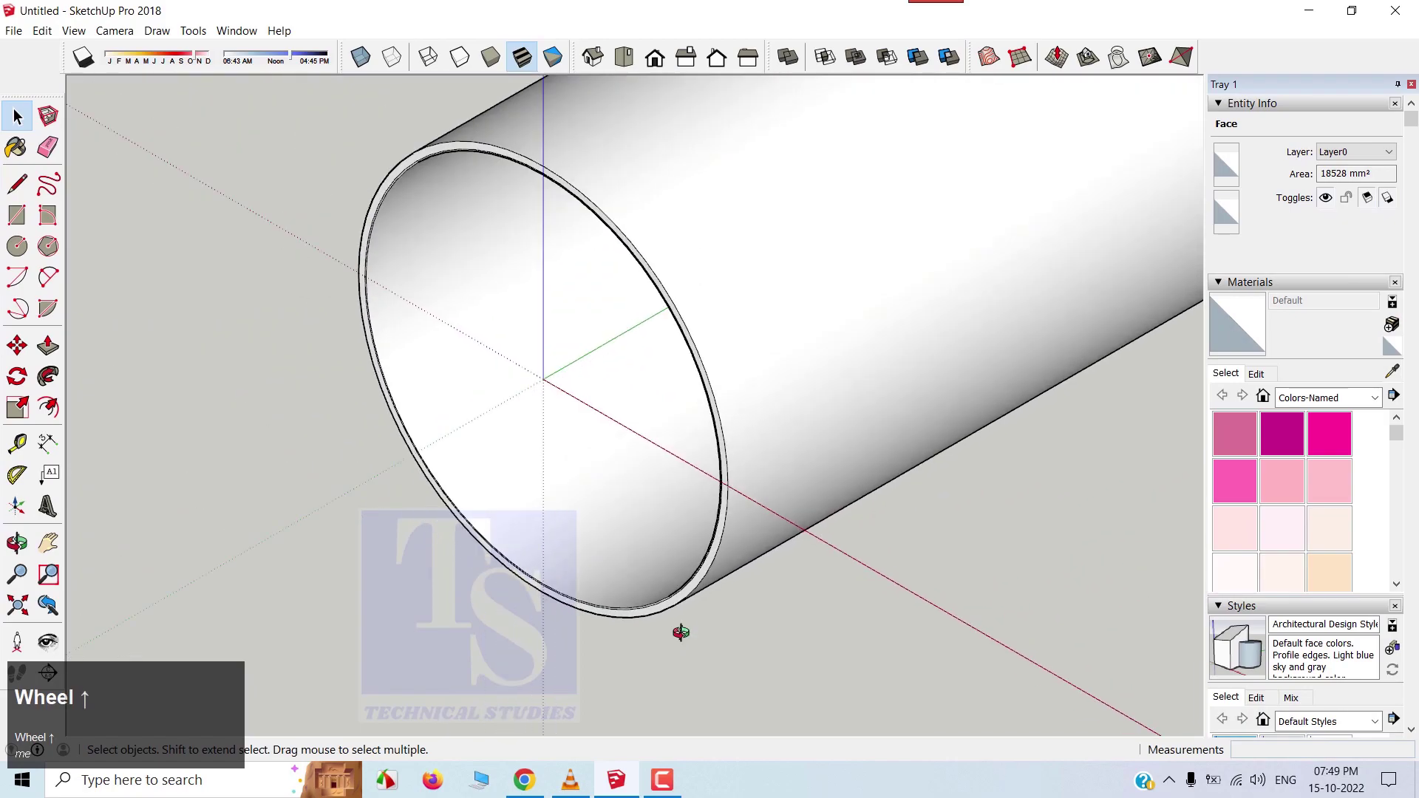
middle_click_drag(675, 627, 738, 574)
scroll(582, 671, "up", 2)
scroll(583, 672, "up", 6)
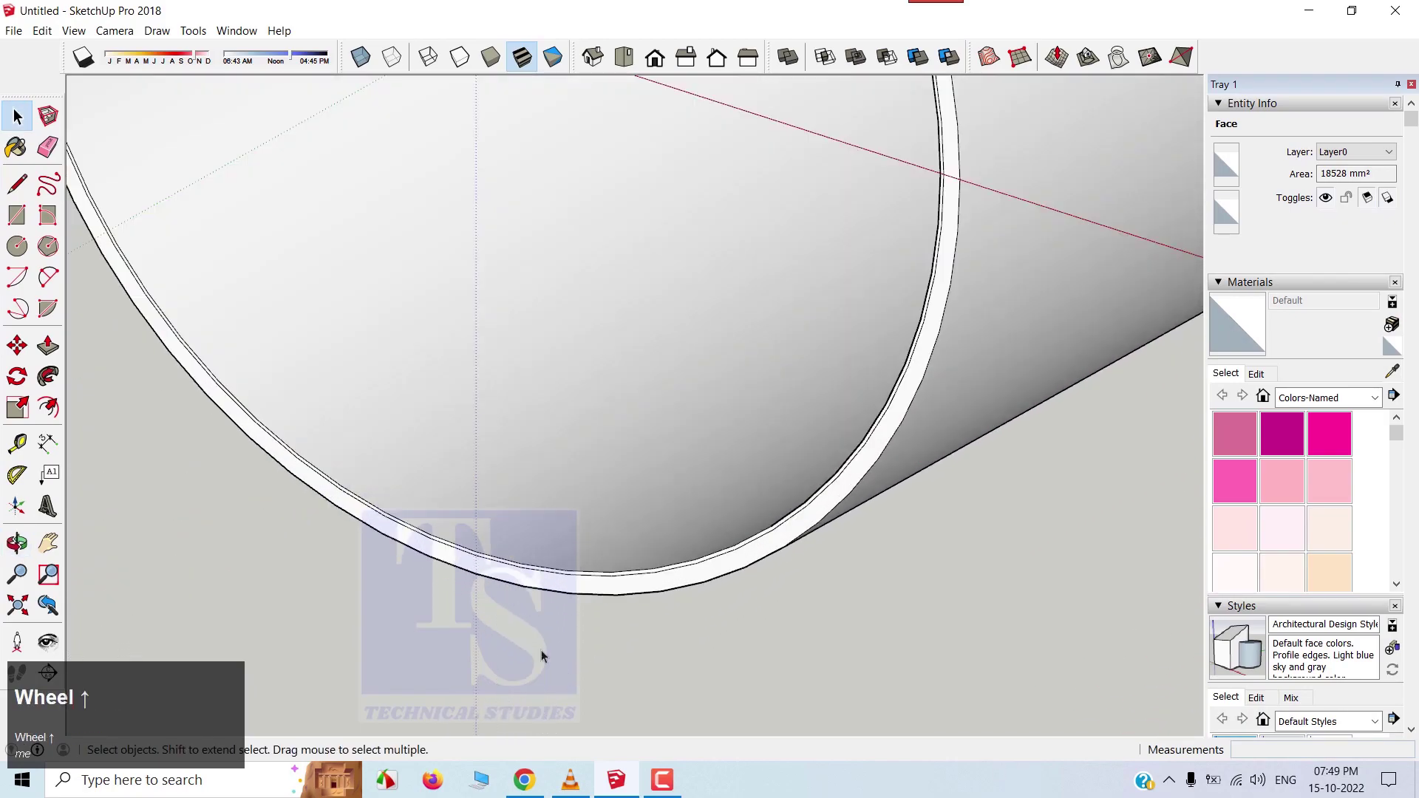
Move the thin 3630 mm² outer rim face 8 mm along the green axis.
scroll(568, 512, "up", 3)
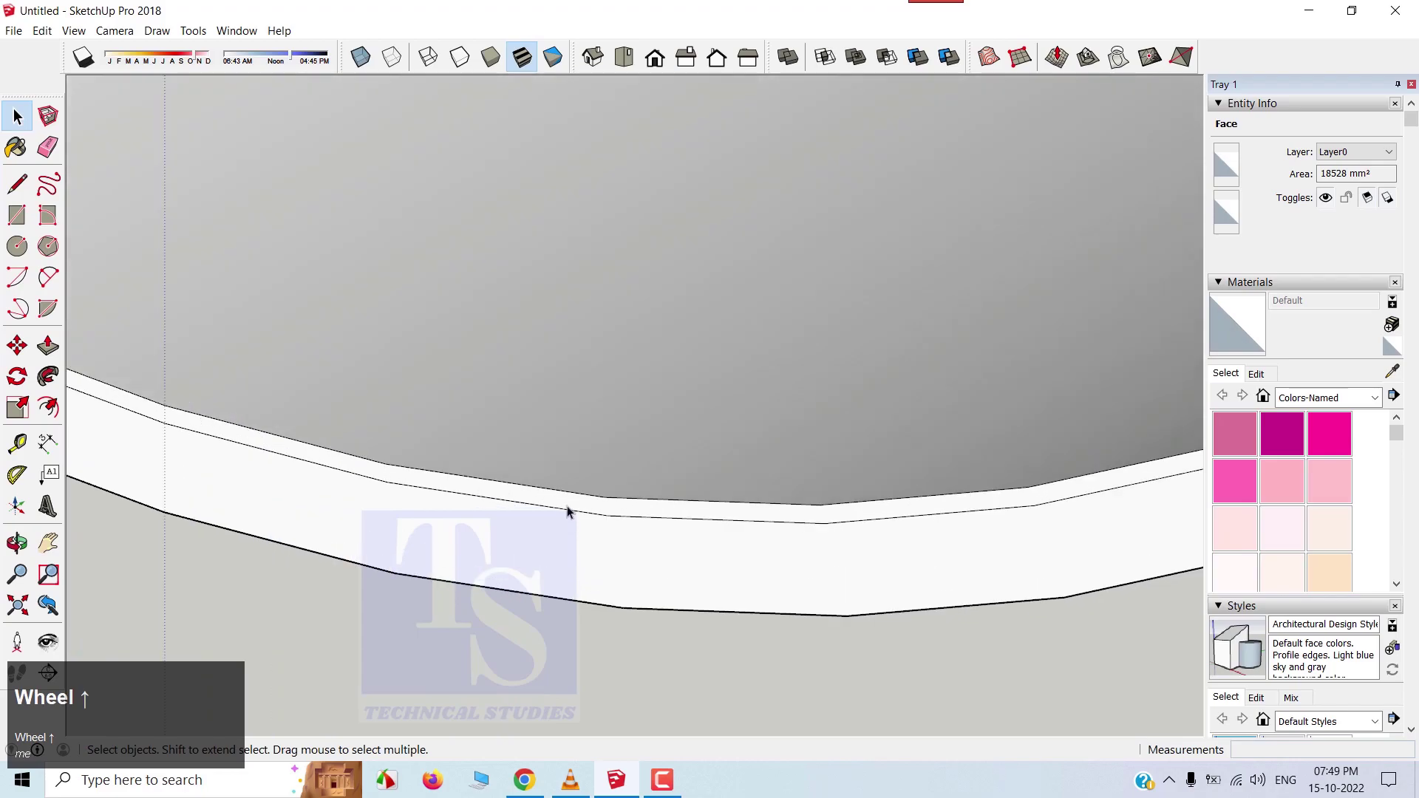
left_click(563, 505)
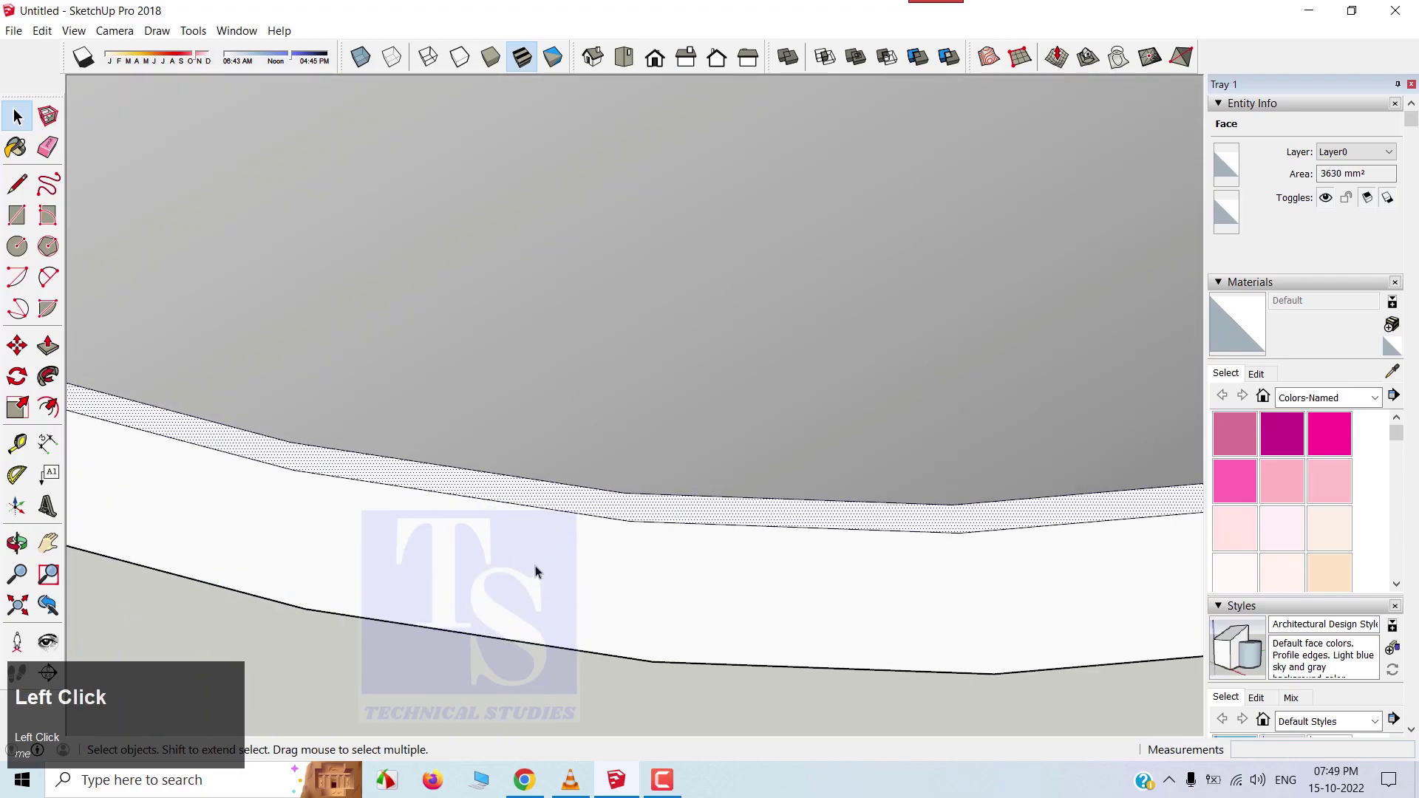
scroll(537, 572, "down", 8)
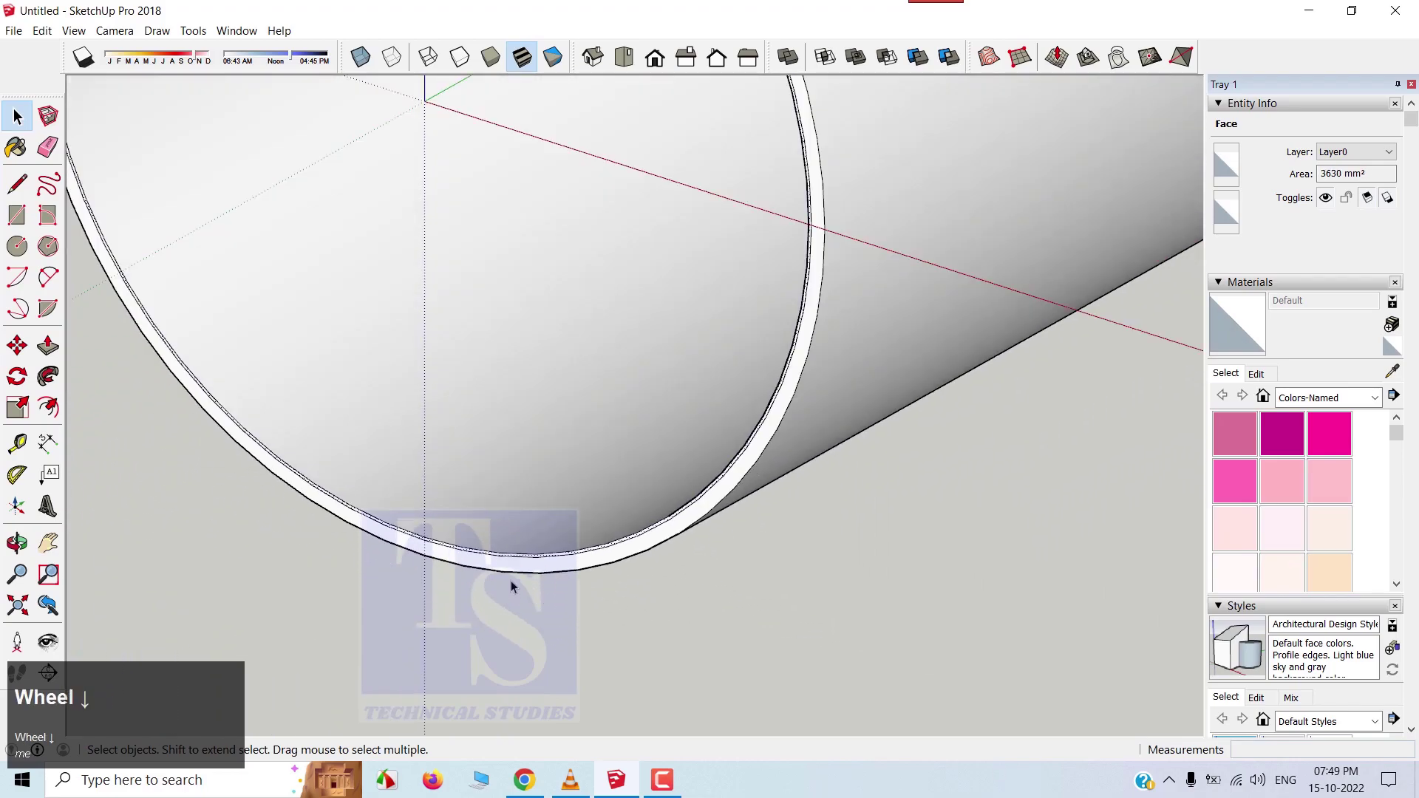
scroll(506, 580, "down", 4)
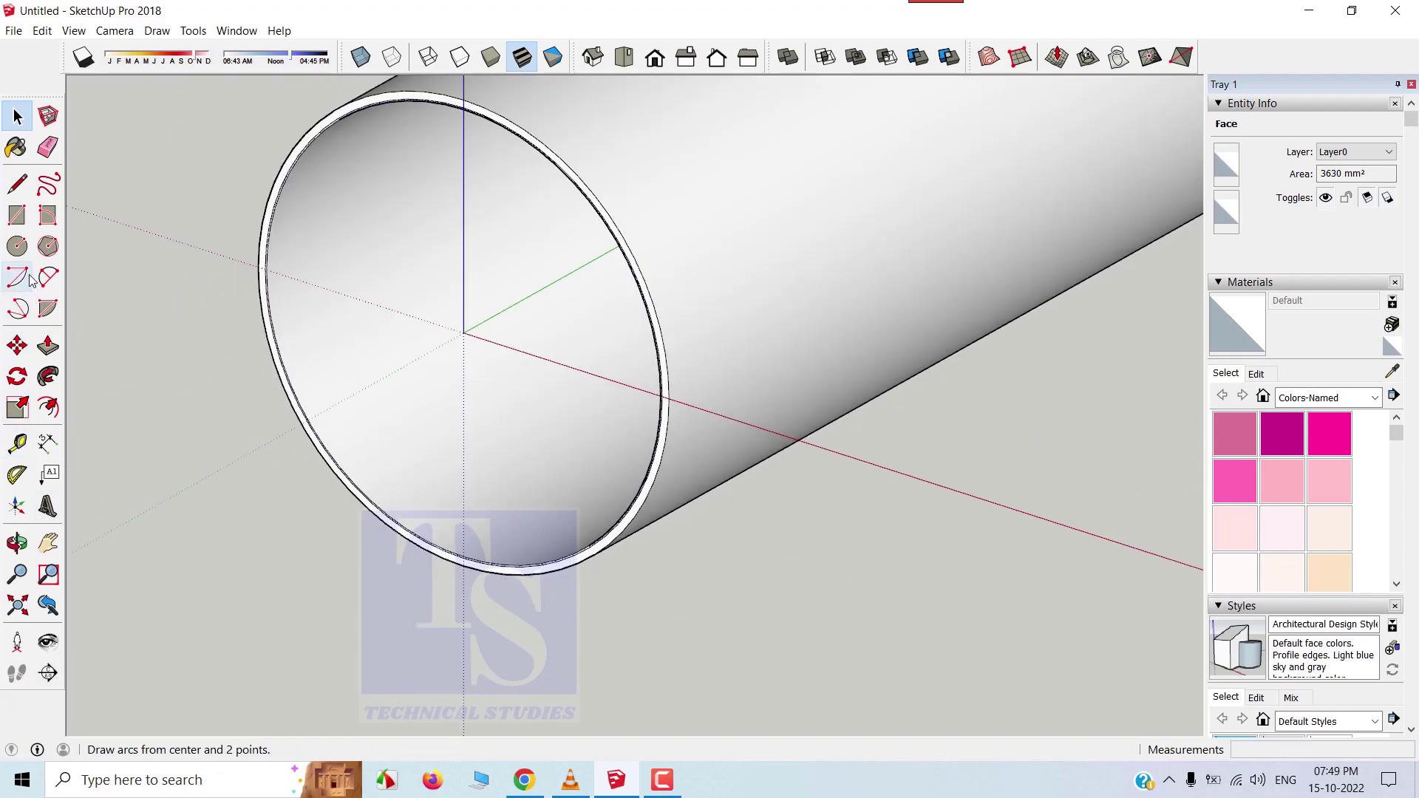
left_click(16, 345)
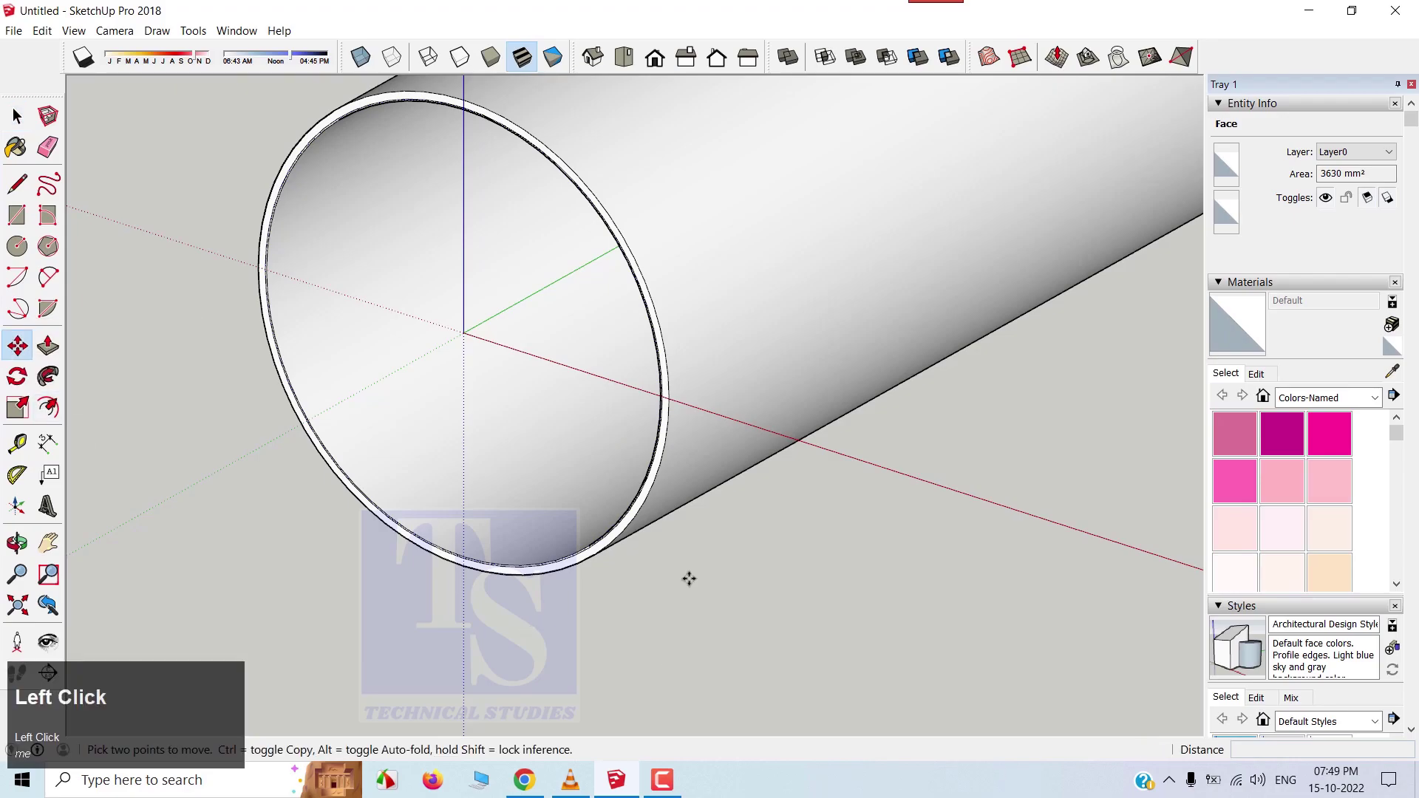
left_click(690, 552)
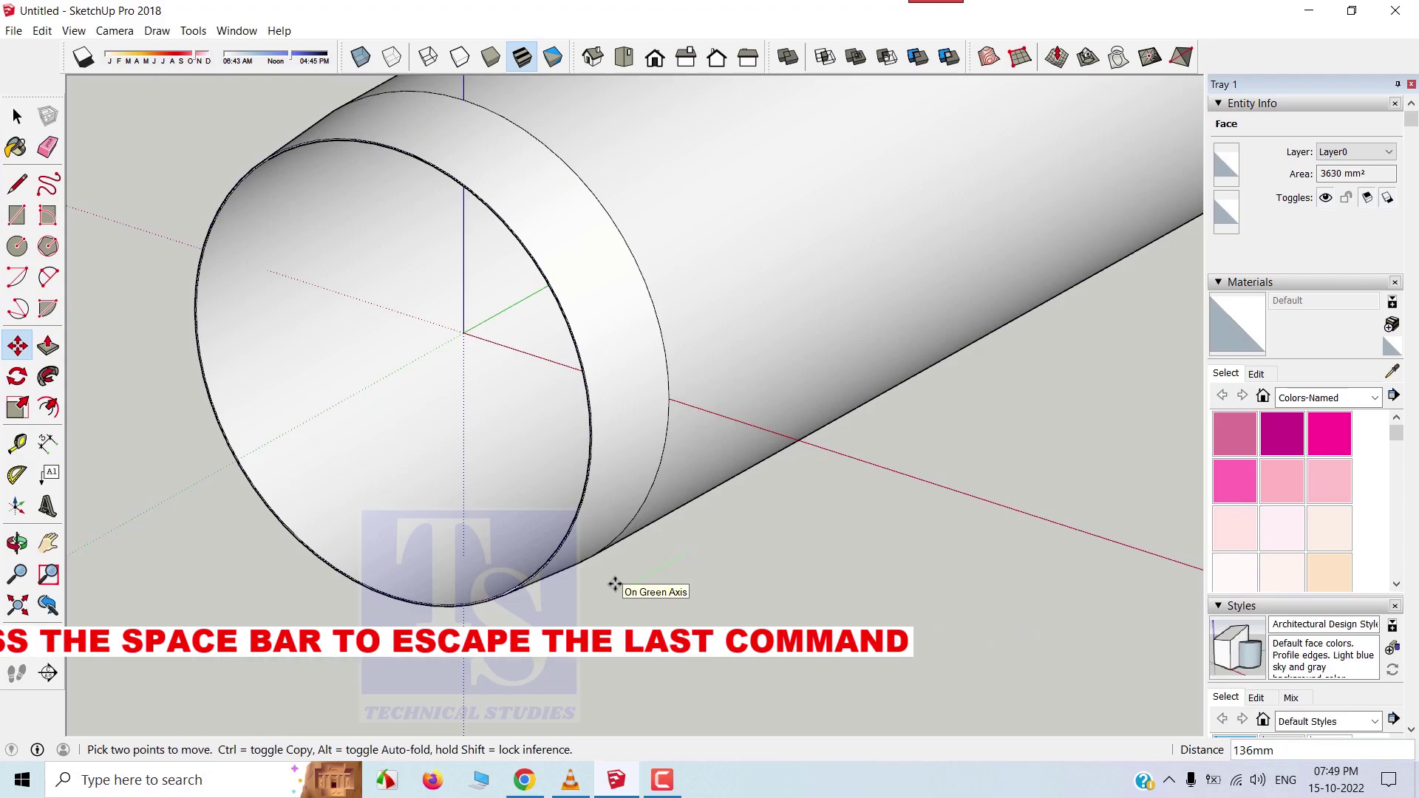
type("8")
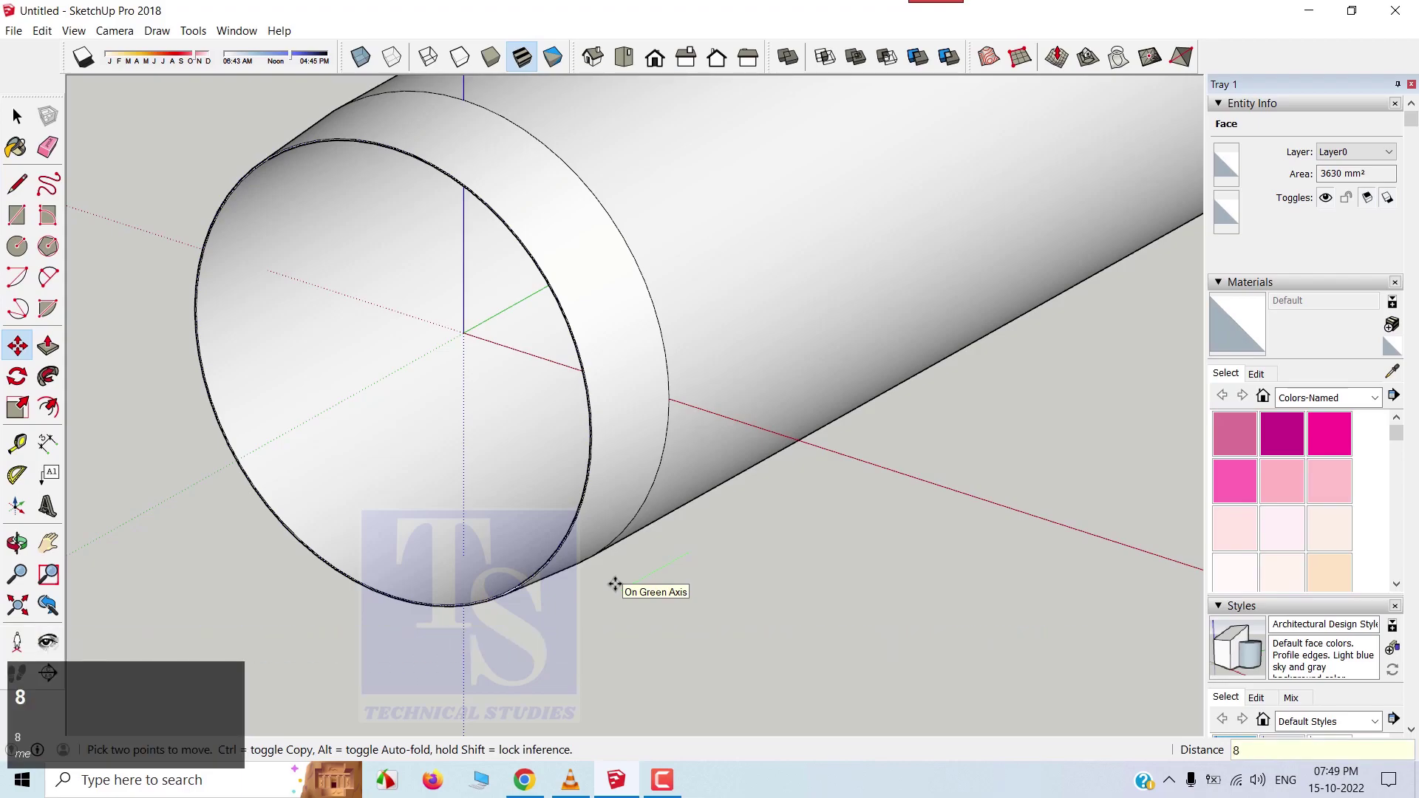
key("Return")
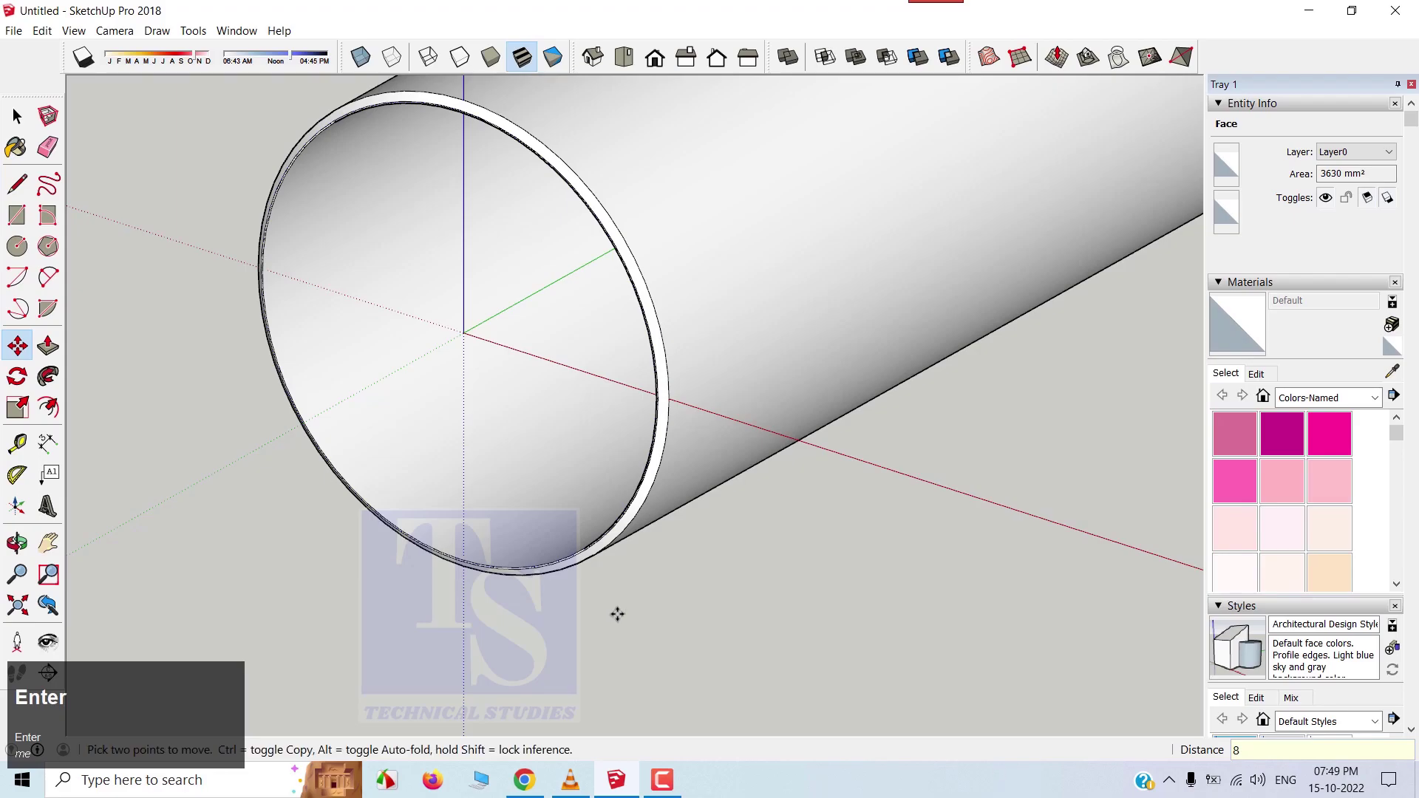
key("space")
scroll(667, 570, "up", 3)
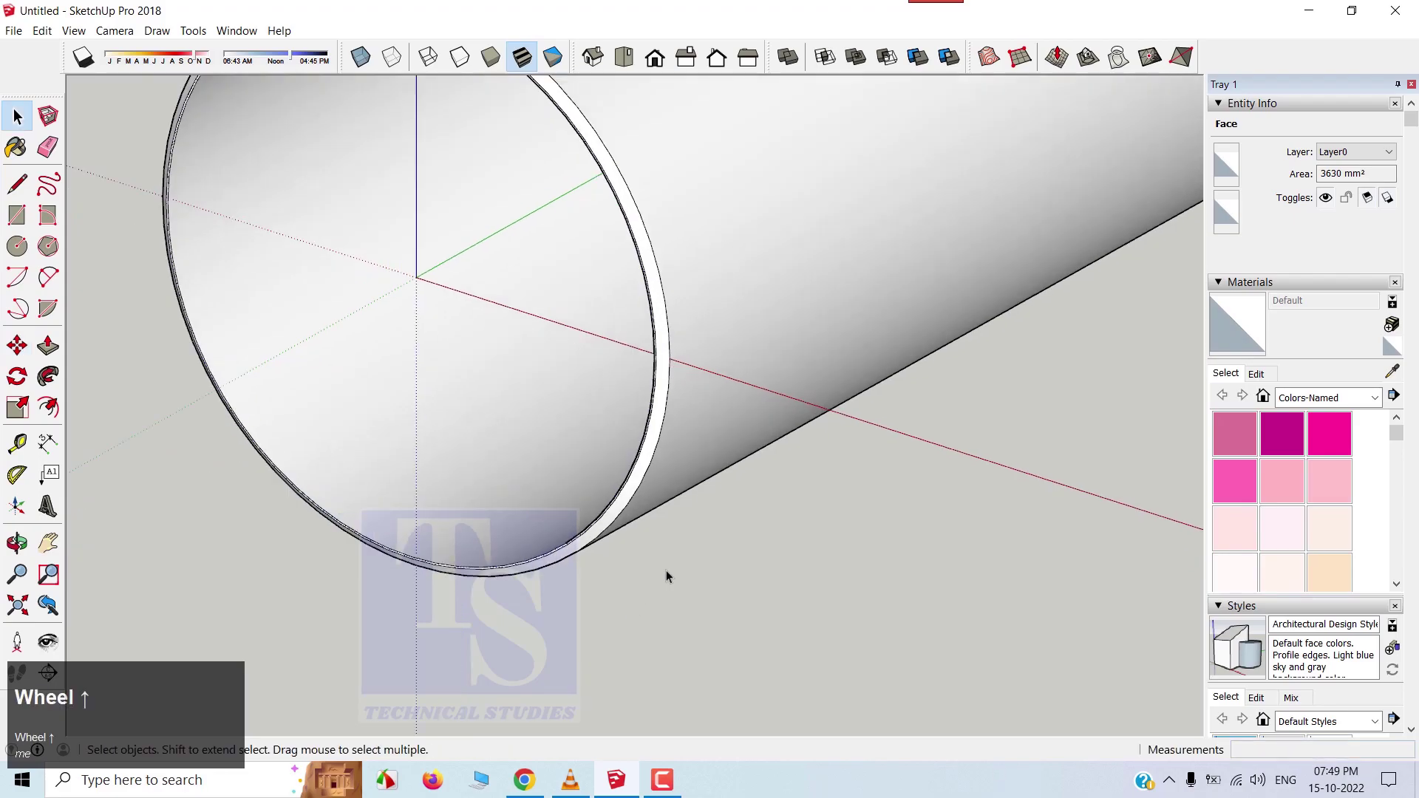
Orbit around the pipe end and select the thin ring face.
middle_click_drag(540, 592, 938, 630)
scroll(462, 464, "up", 2)
scroll(459, 464, "up", 1)
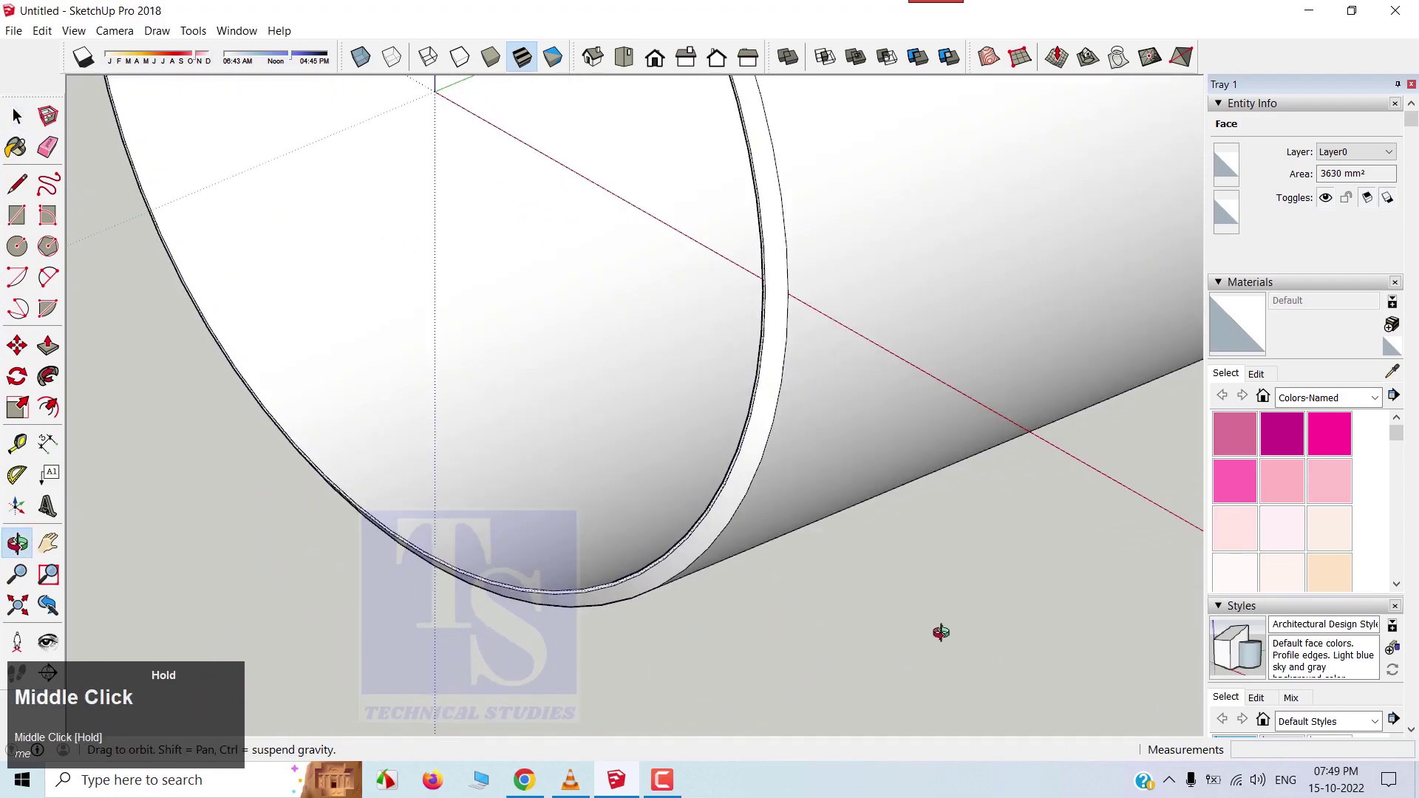
scroll(587, 596, "up", 4)
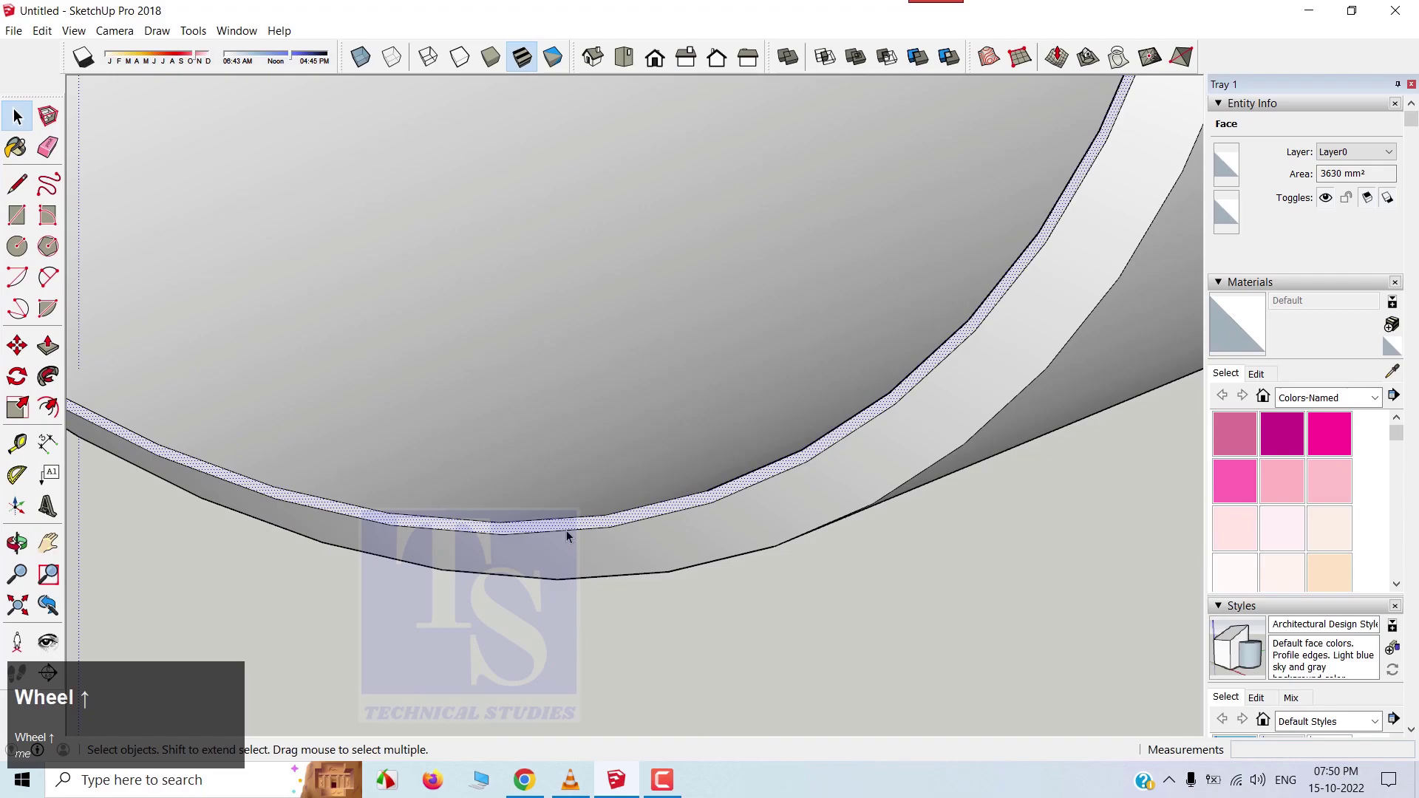
left_click(567, 527)
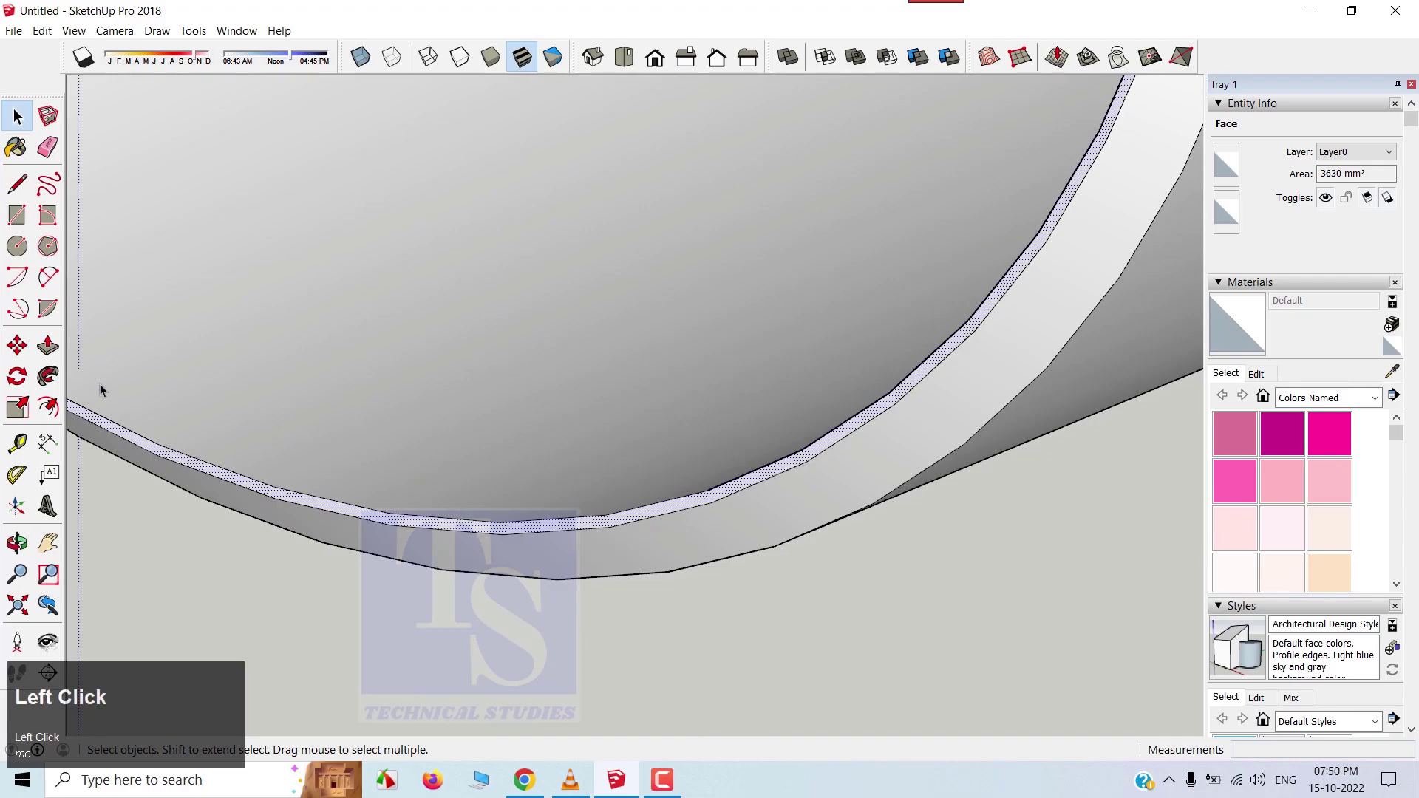
Move the selected ring face 2 mm along the green axis.
left_click(16, 345)
scroll(491, 613, "down", 1)
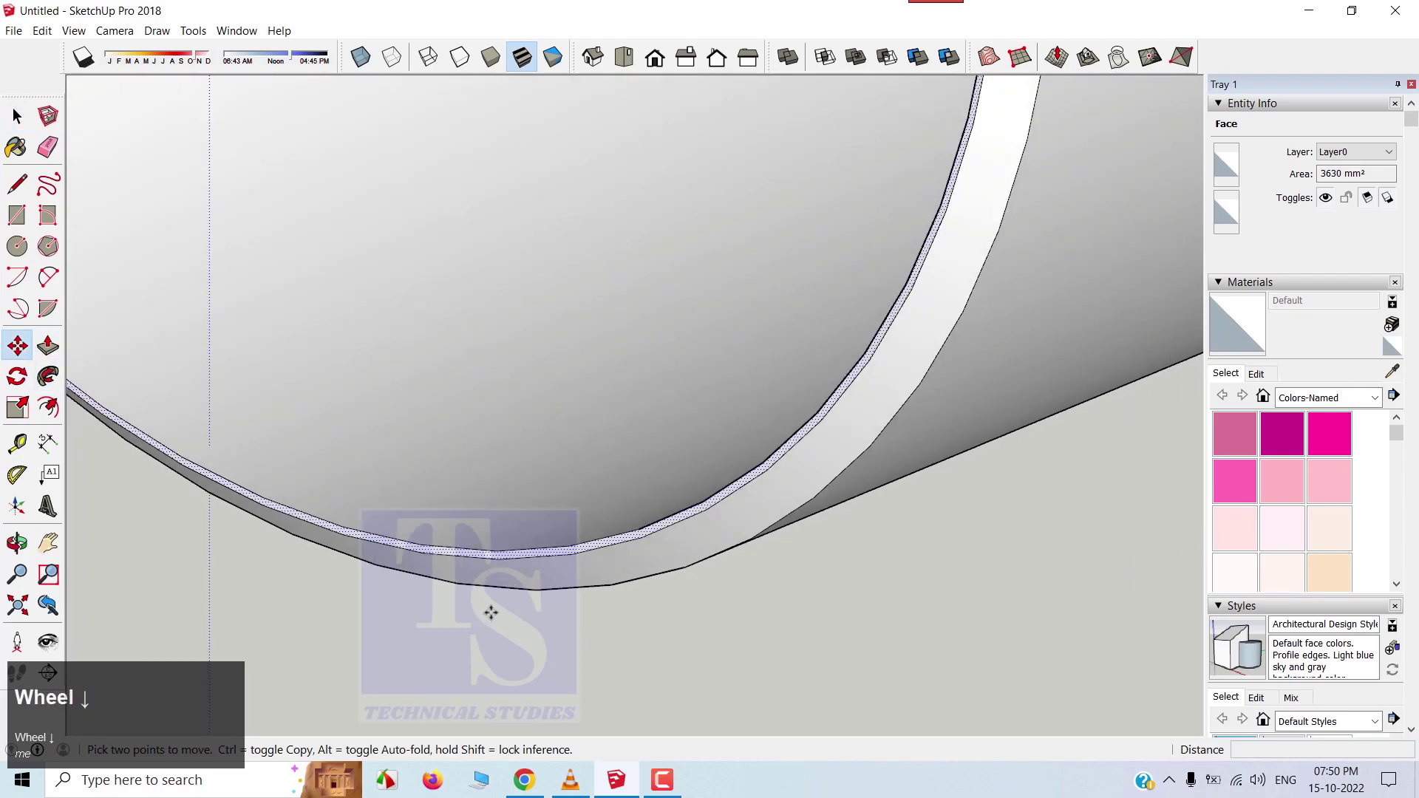
scroll(491, 613, "down", 3)
left_click(705, 607)
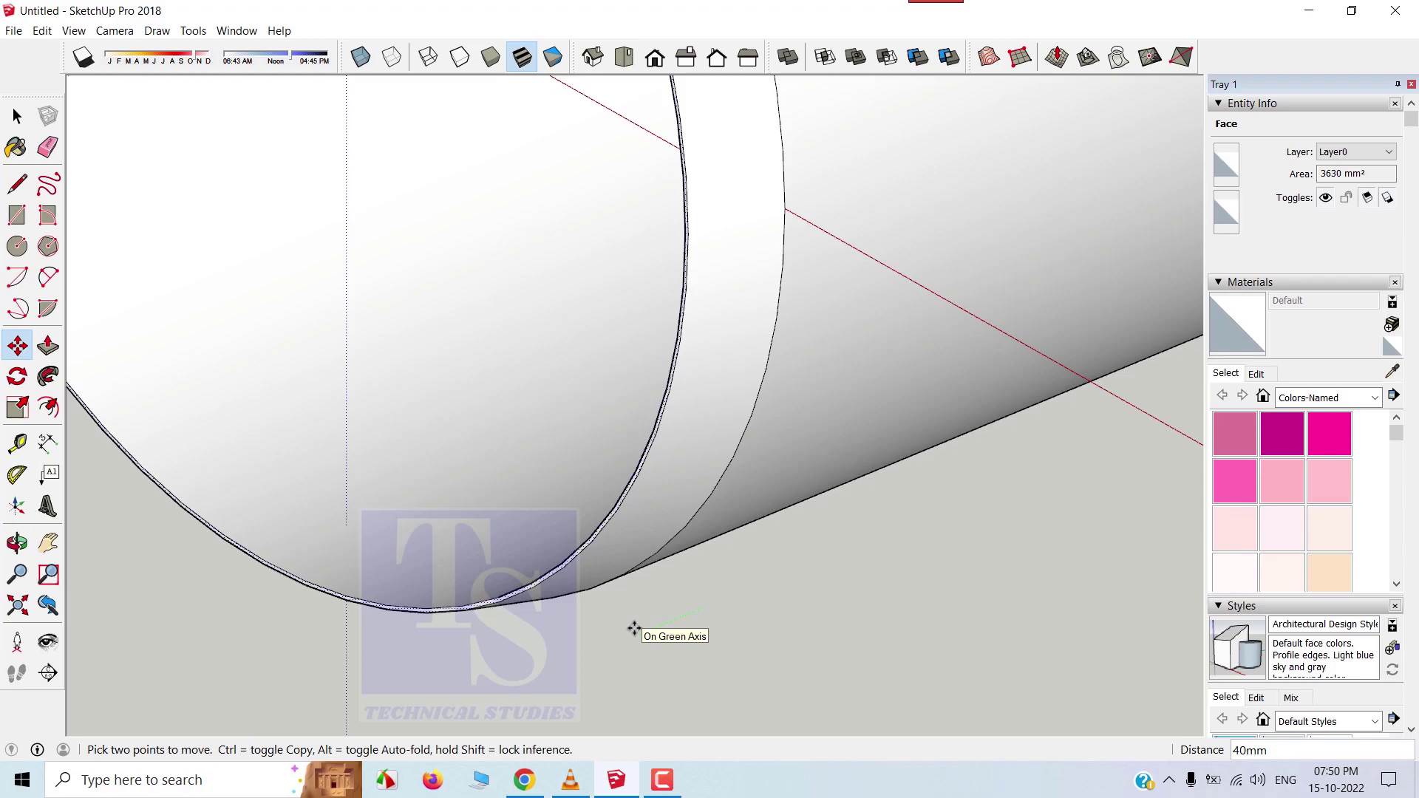
type("2")
key("Return")
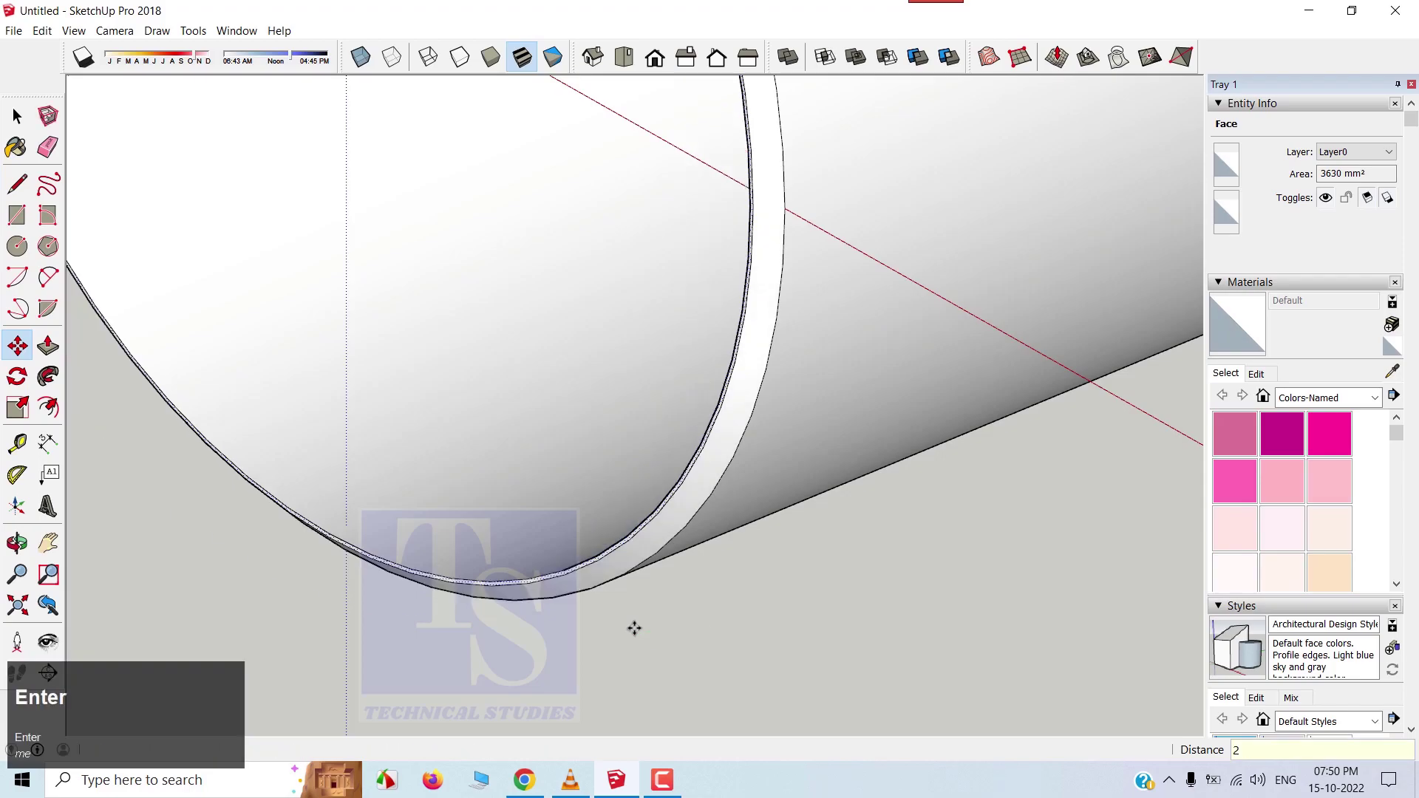
key("space")
scroll(801, 643, "down", 3)
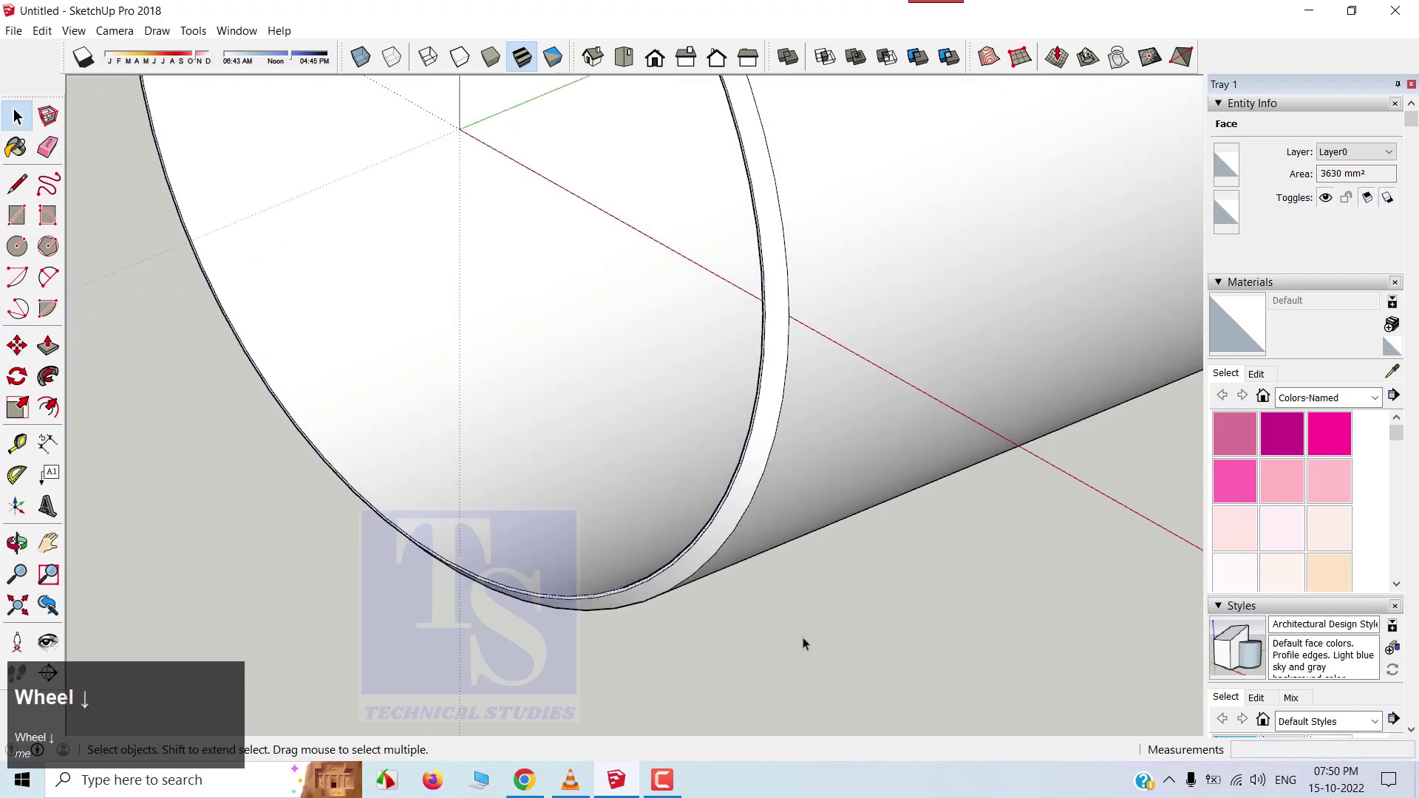
middle_click_drag(802, 640, 706, 654)
scroll(525, 665, "down", 6)
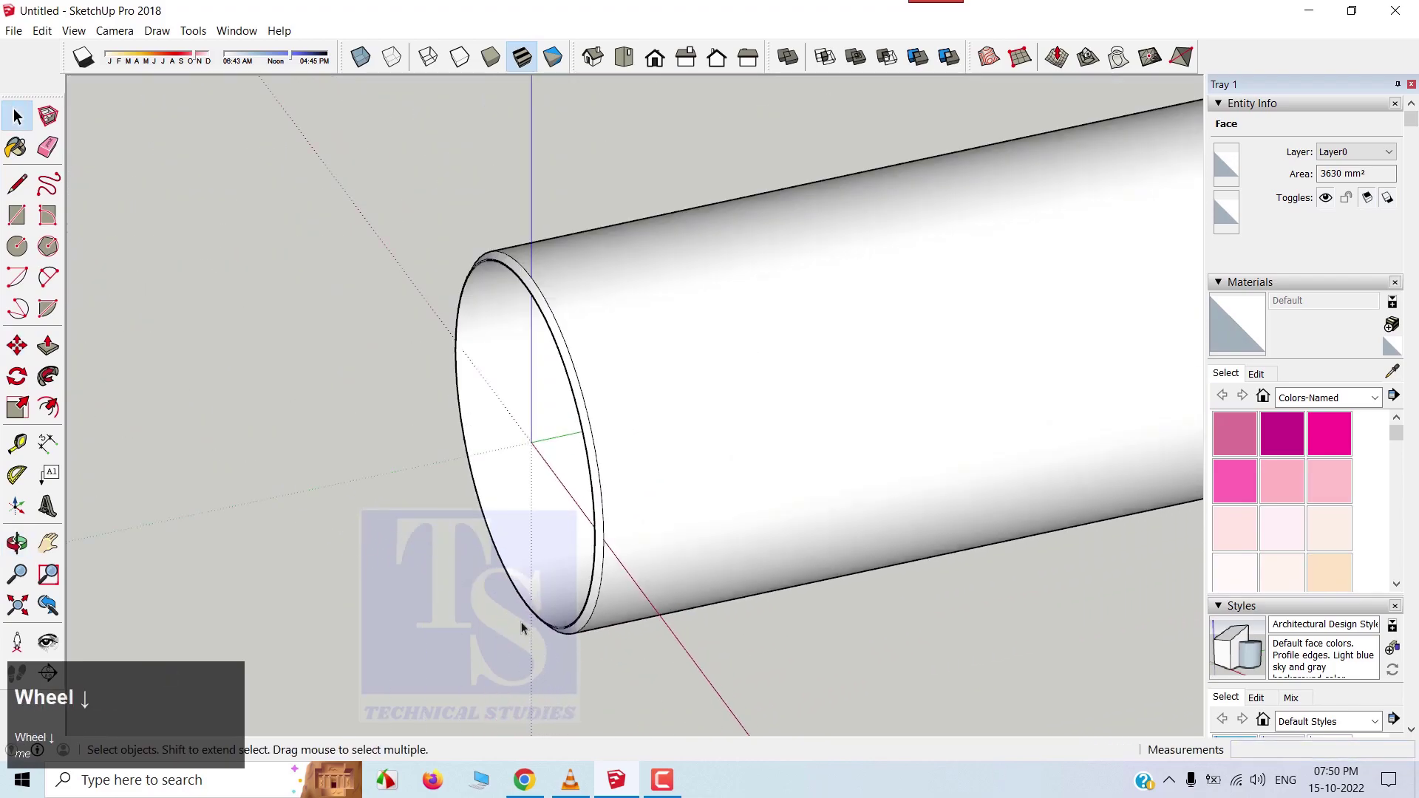
scroll(467, 601, "down", 3)
middle_click_drag(893, 577, 658, 641)
scroll(739, 663, "up", 3)
scroll(741, 669, "up", 5)
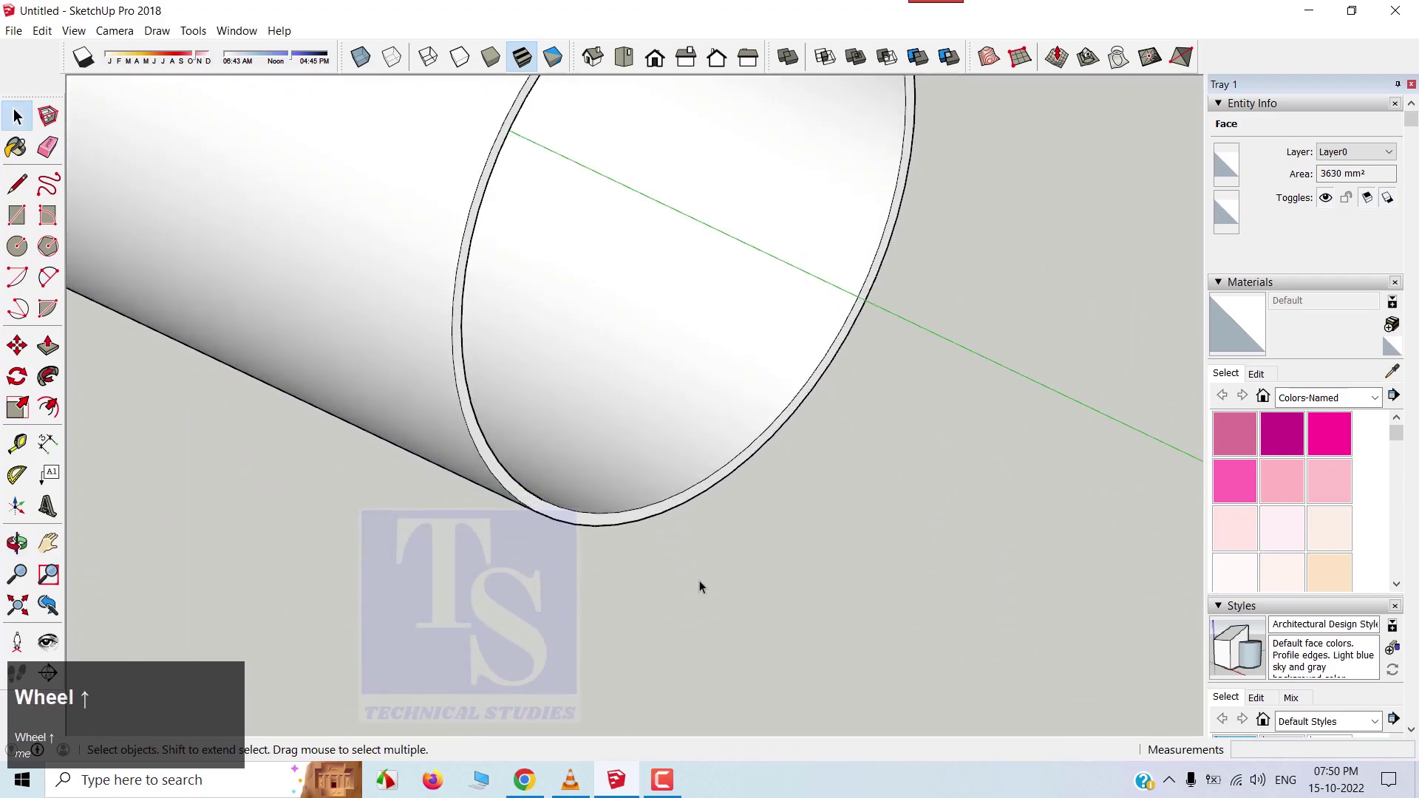
scroll(695, 582, "up", 2)
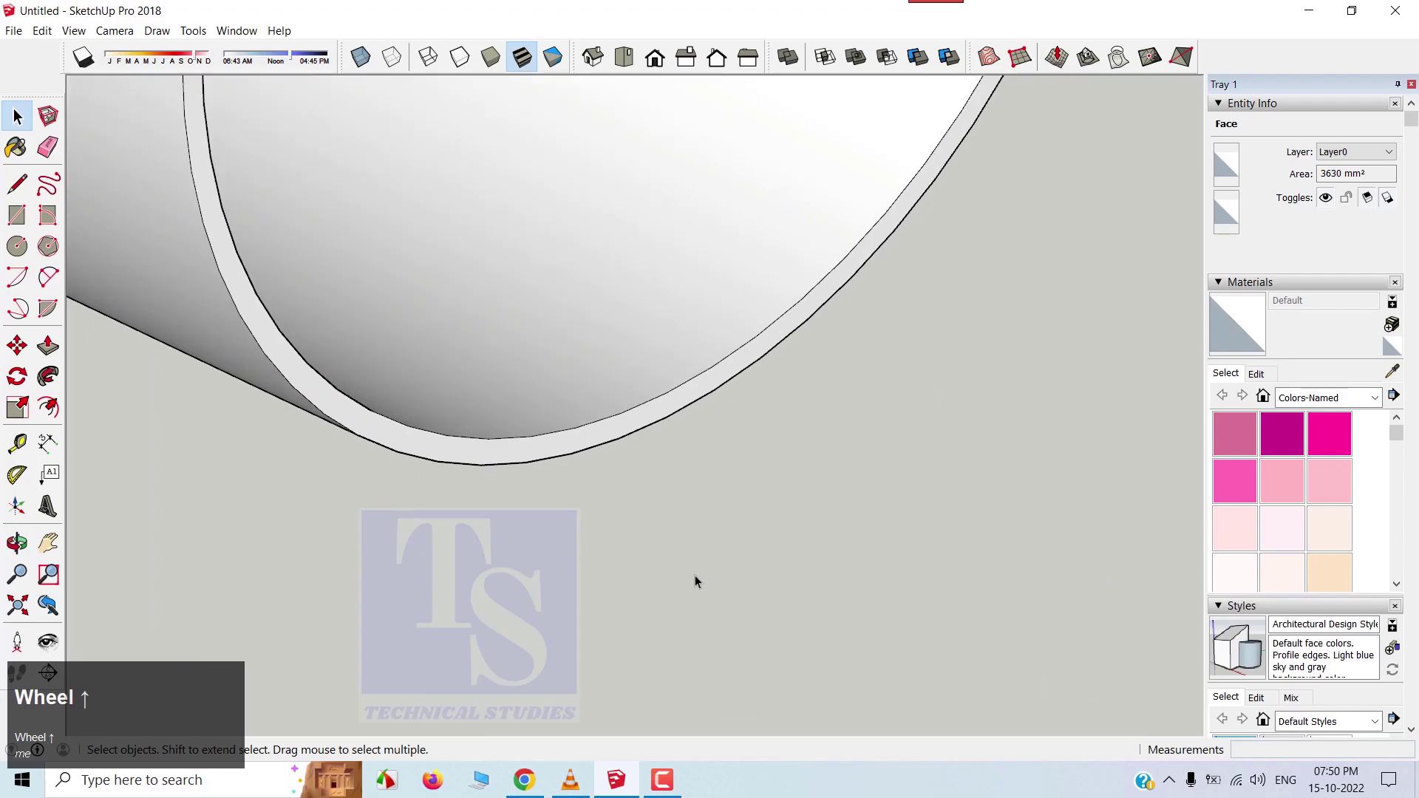
Offset the far-end rim face's outline 10 mm inward and select the thin inner ring.
left_click(440, 446)
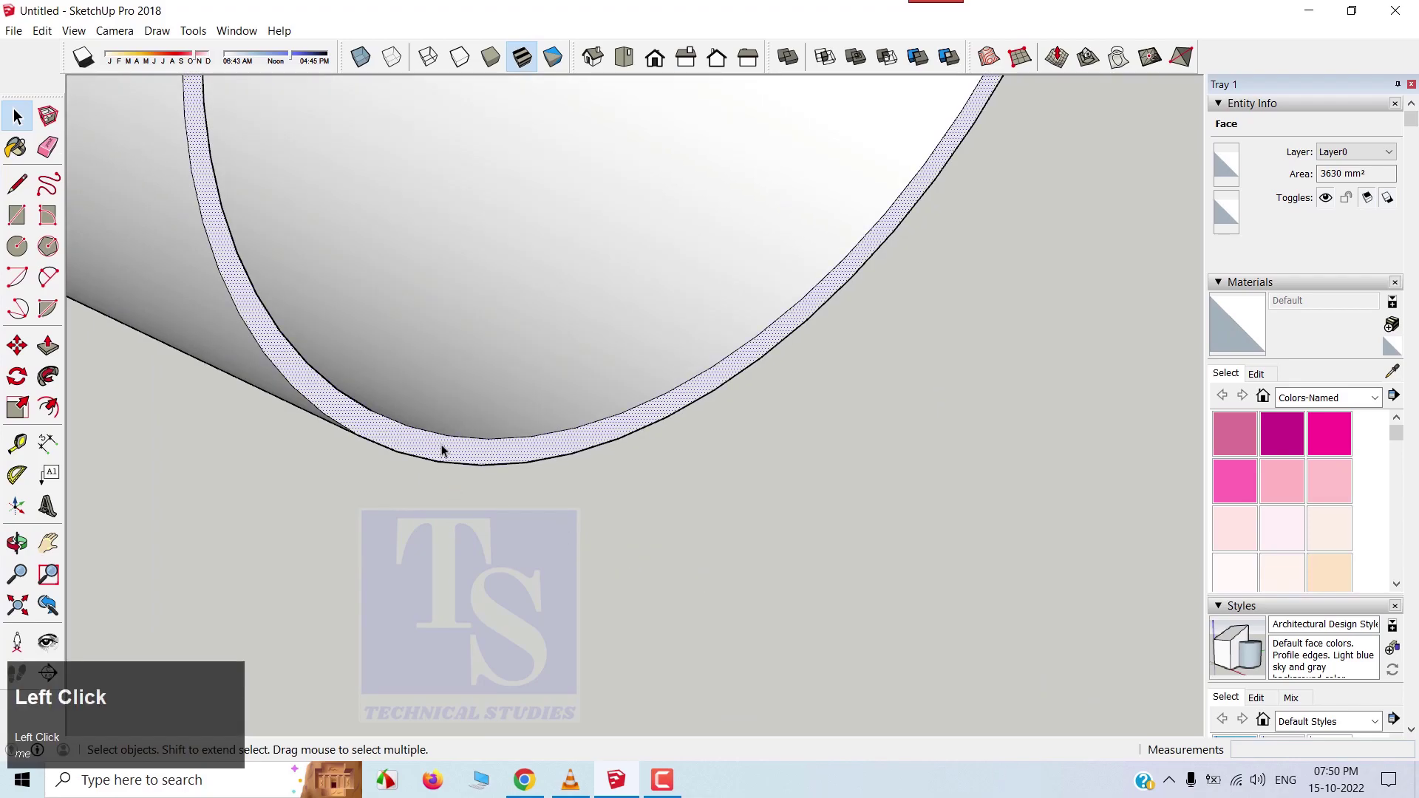
left_click(48, 407)
scroll(554, 453, "up", 3)
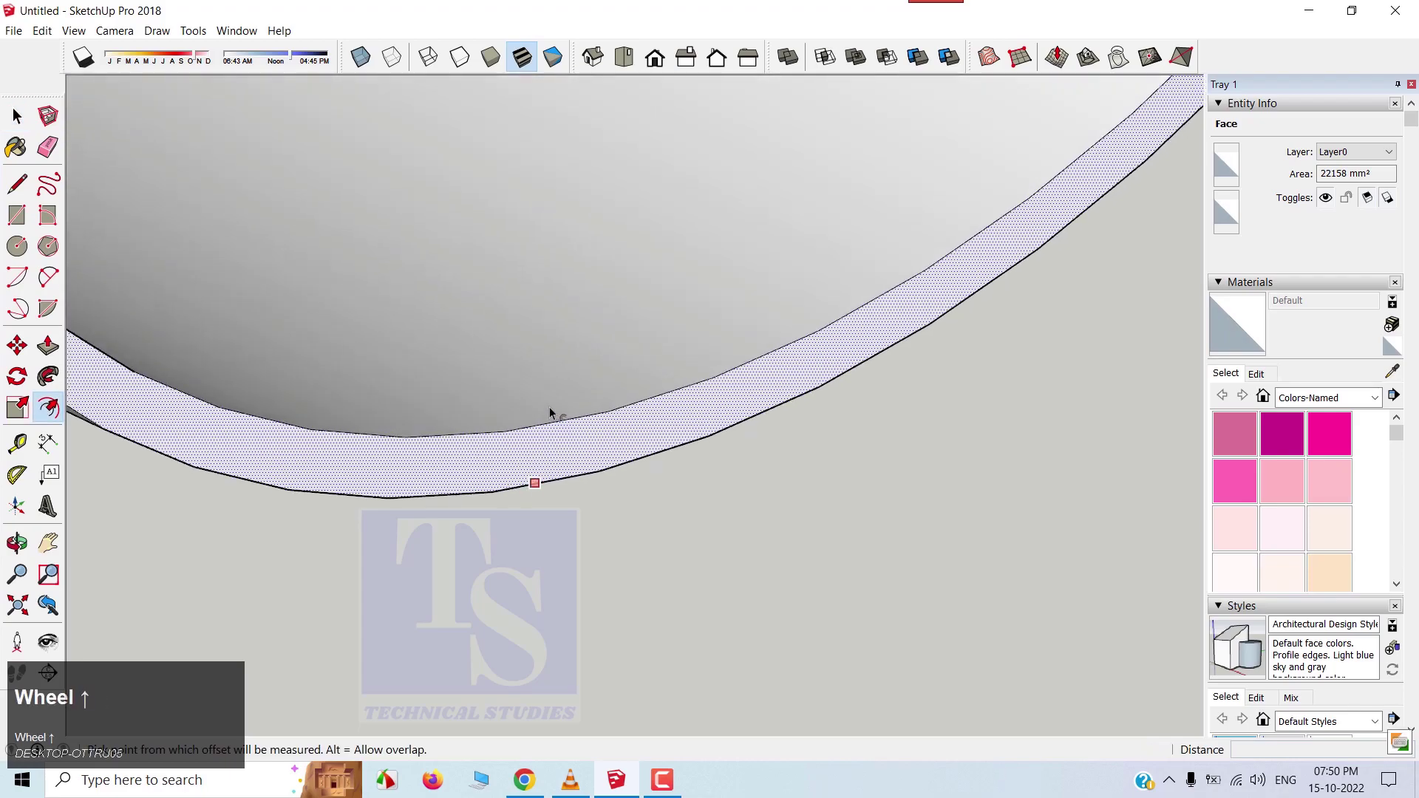
left_click_drag(547, 481, 547, 447)
type("10")
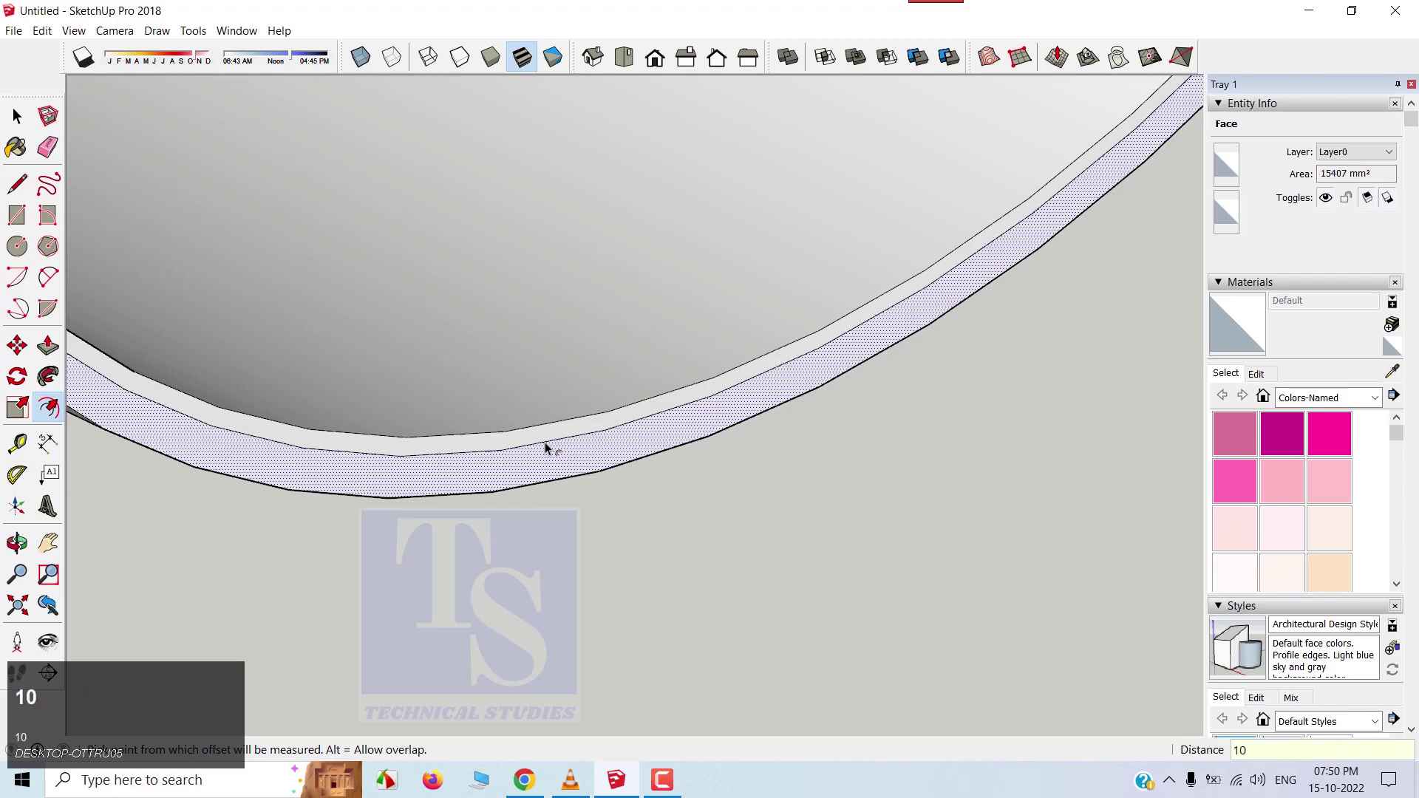
key("Return")
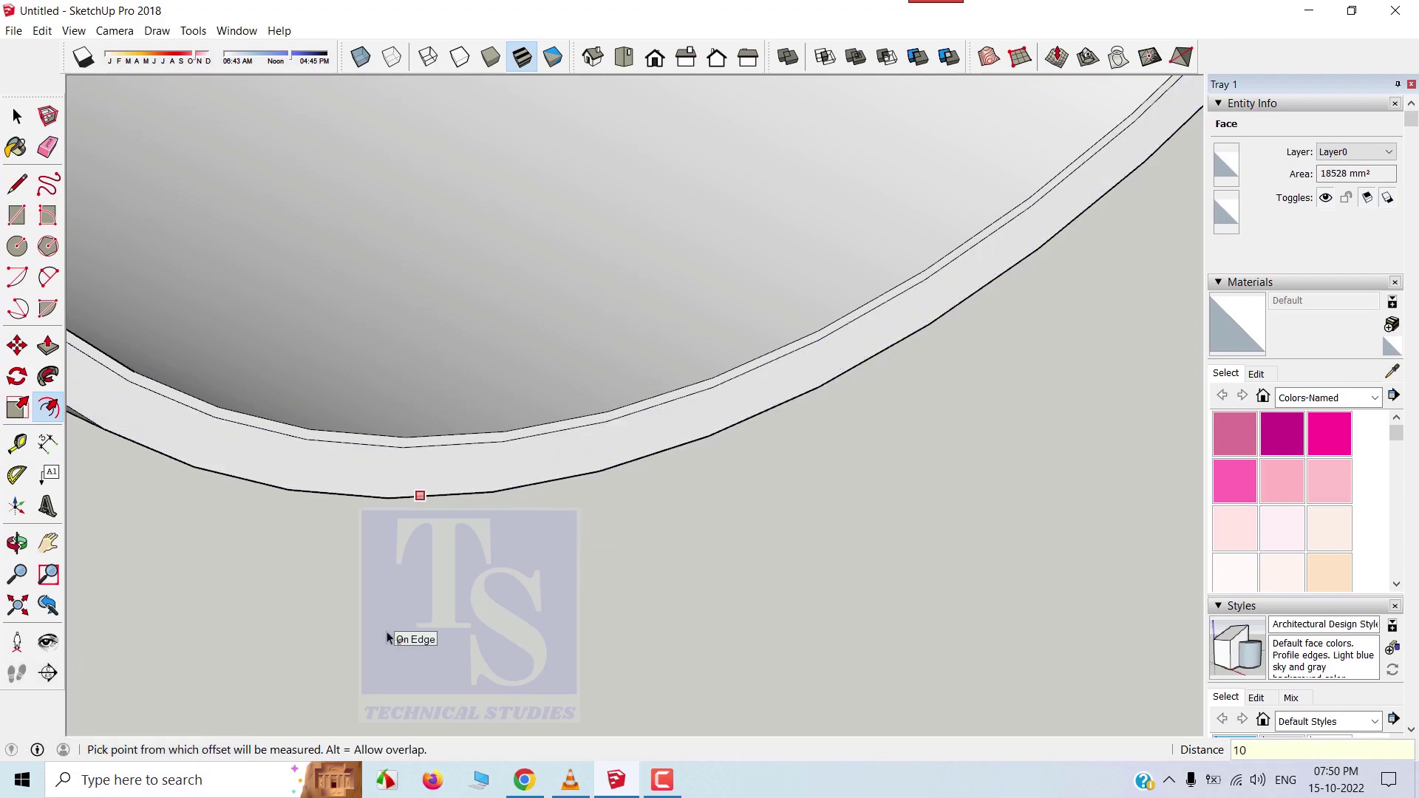
key("space")
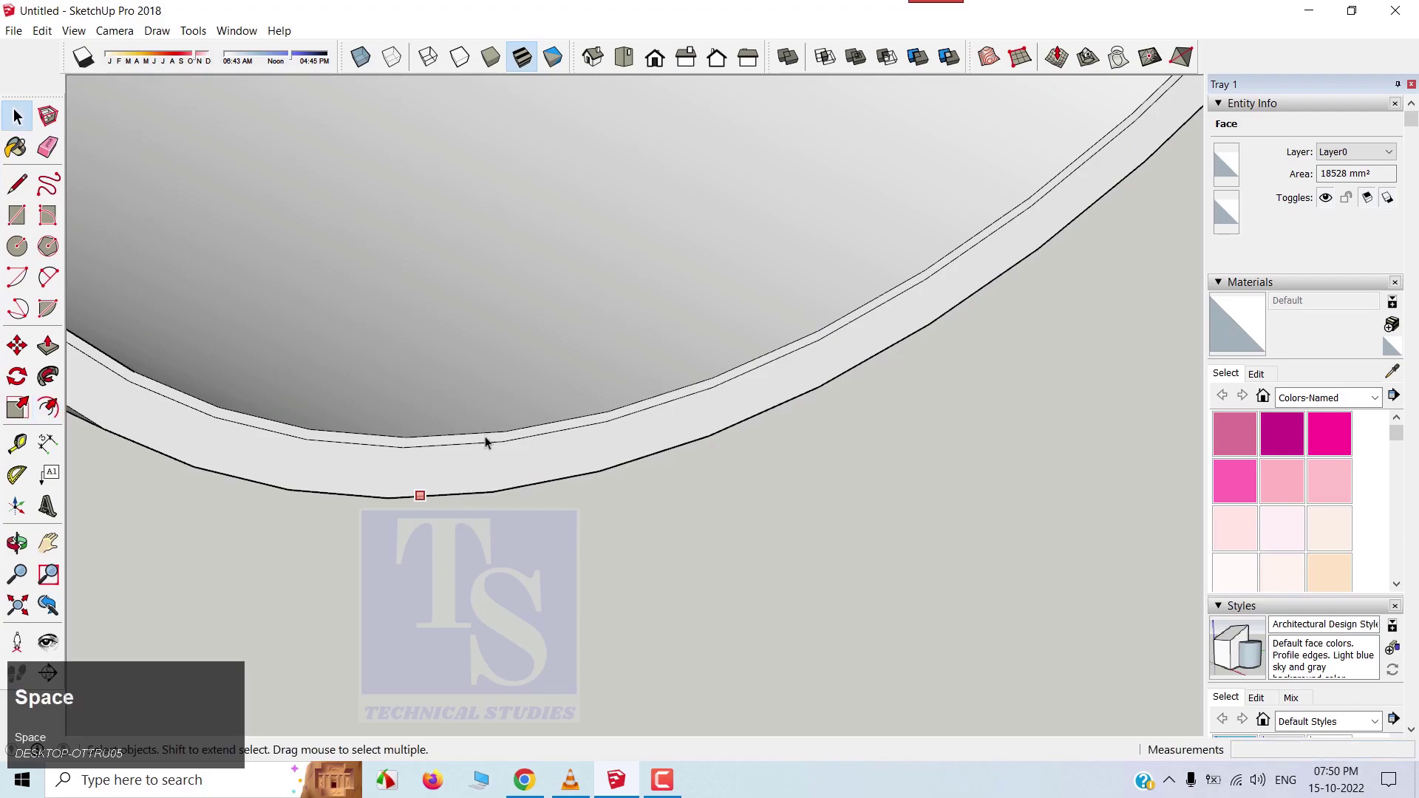
scroll(486, 441, "up", 3)
left_click(489, 441)
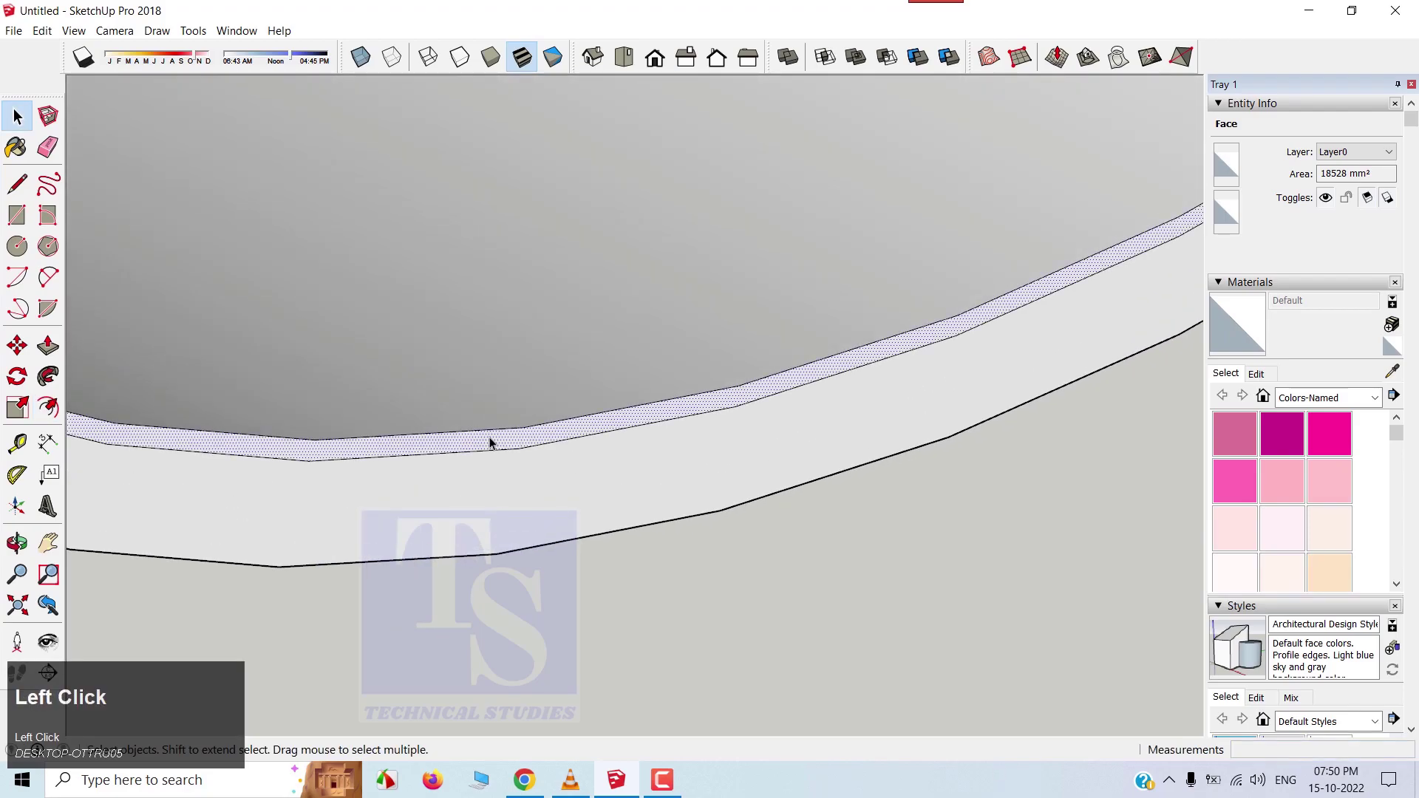
scroll(491, 441, "down", 5)
Move the far-end thin inner ring 10 mm along the green axis, then orbit out to view the whole pipe.
scroll(533, 484, "down", 3)
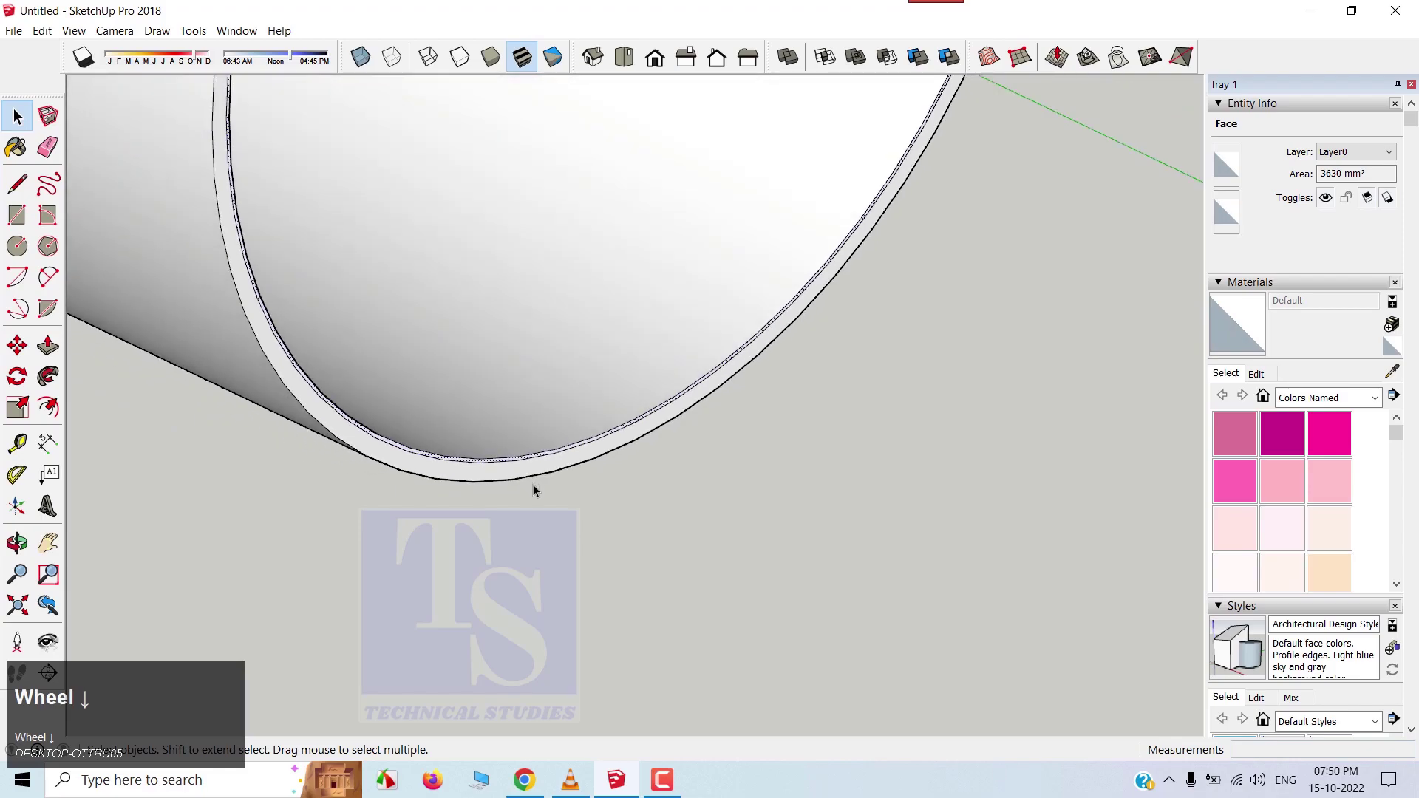
left_click(17, 346)
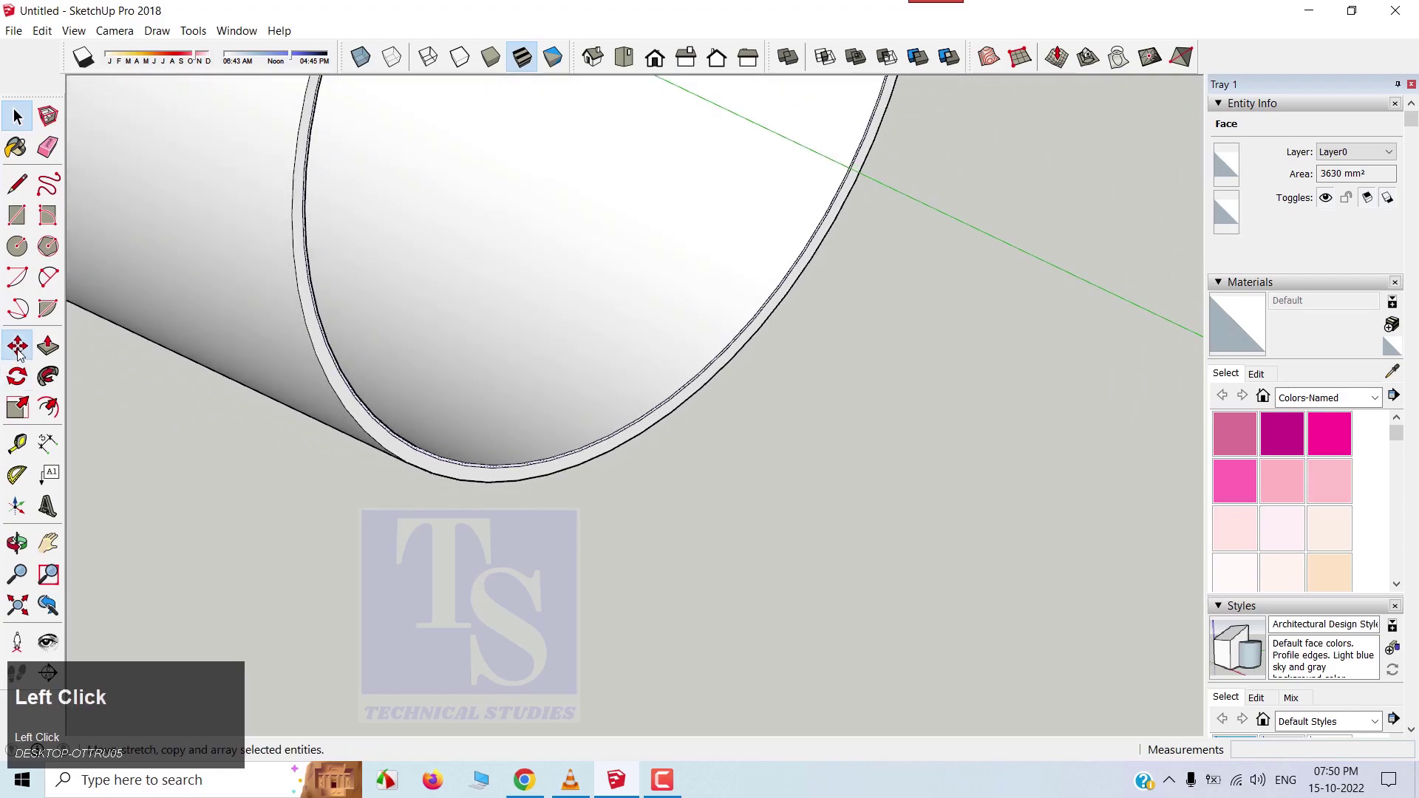
left_click(691, 473)
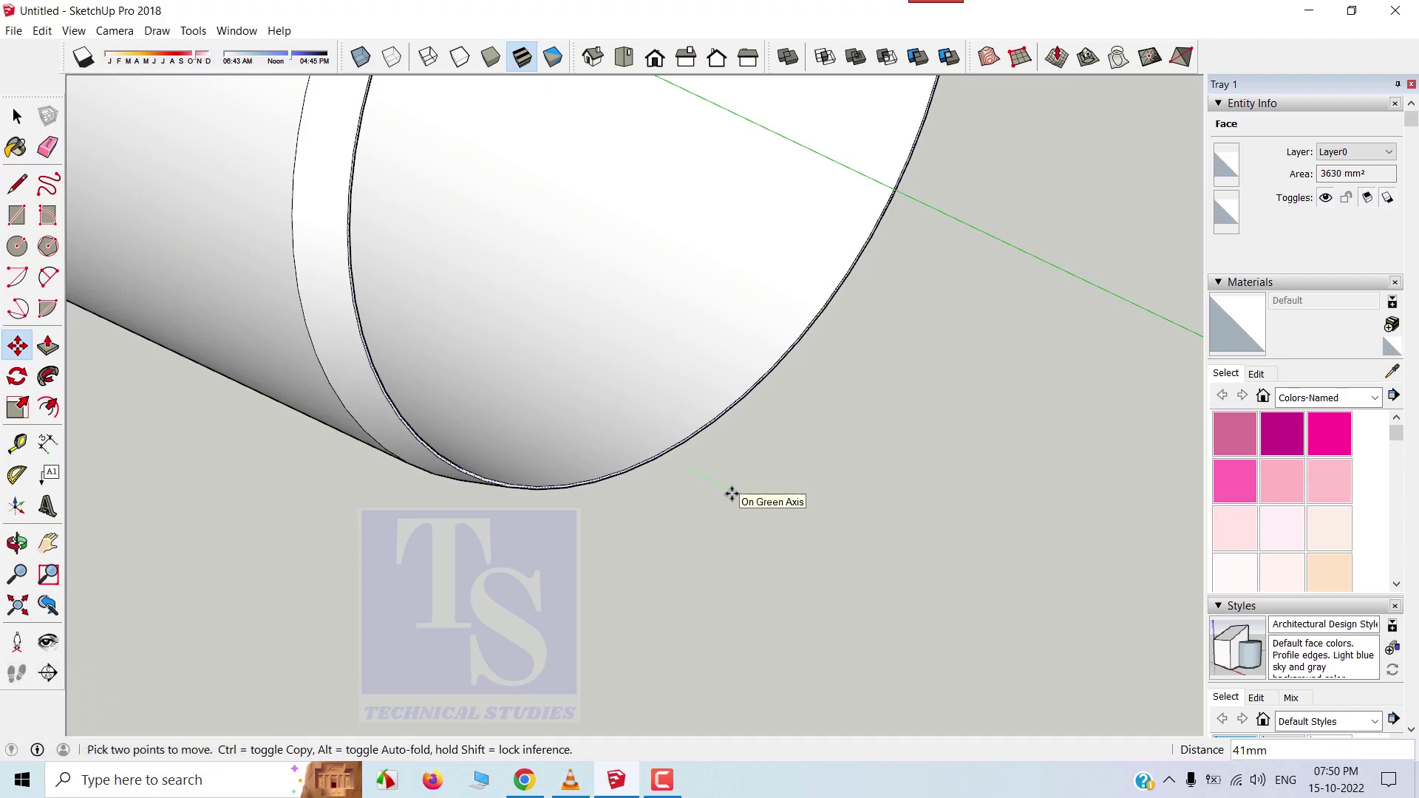
type("10")
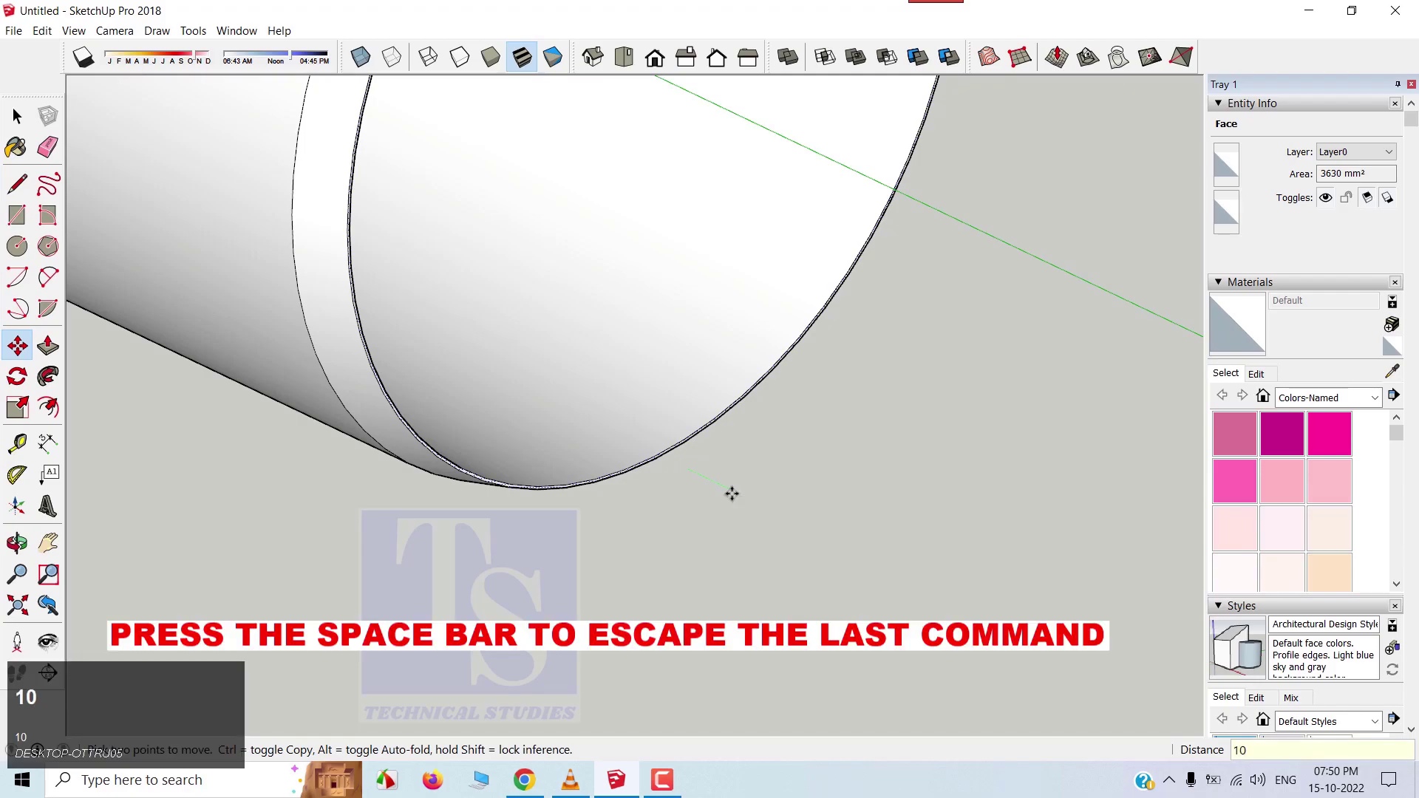
key("Return")
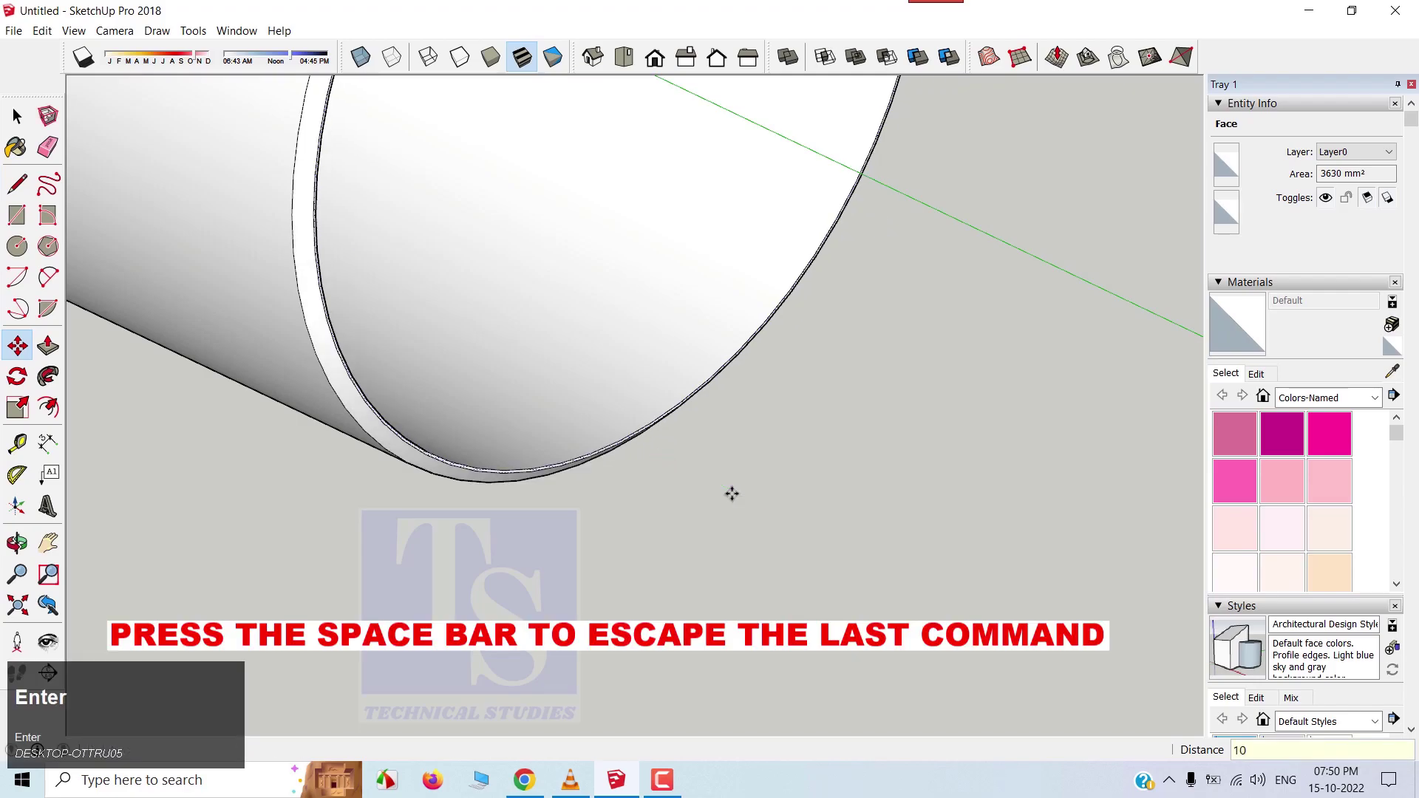
key("space")
scroll(732, 493, "down", 3)
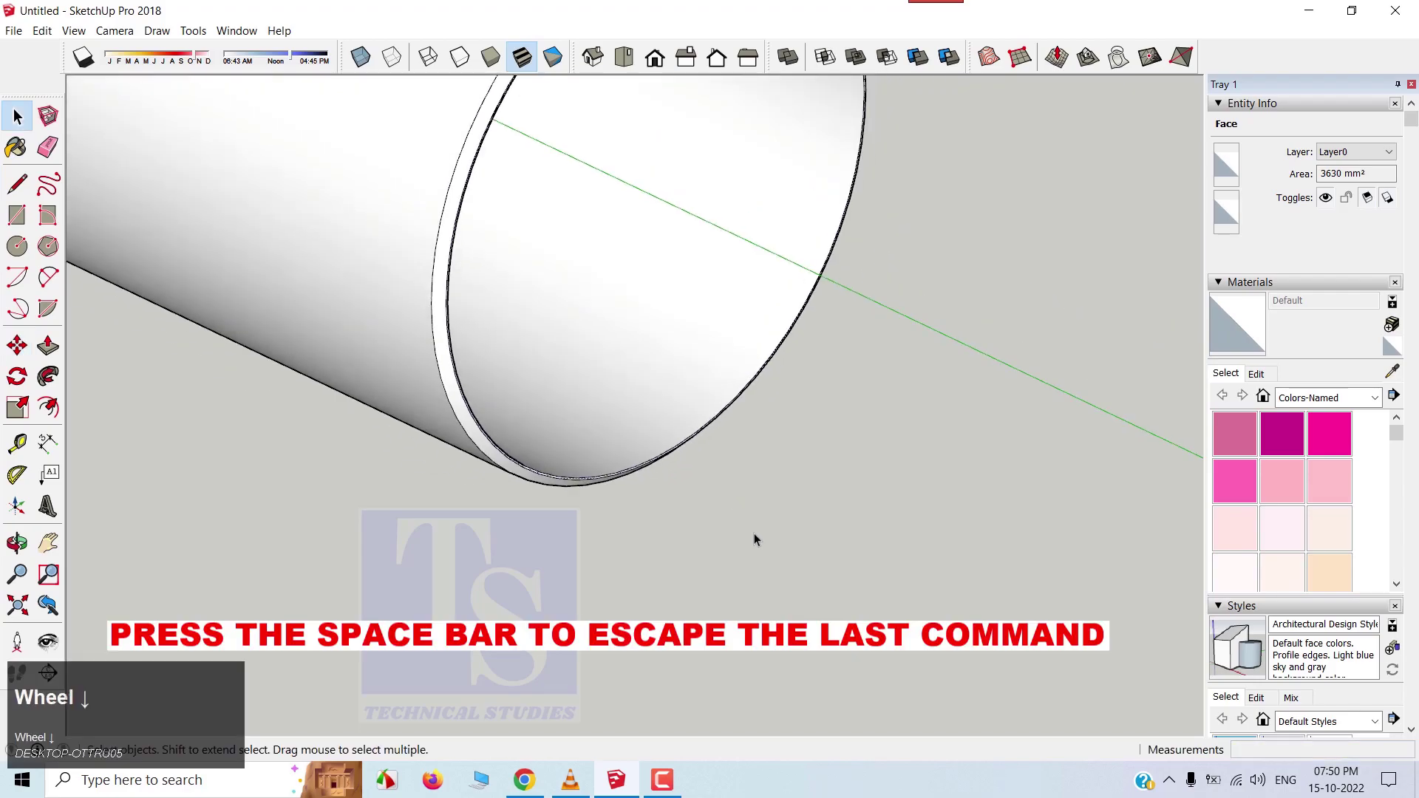
middle_click_drag(754, 534, 1131, 569)
scroll(928, 541, "down", 5)
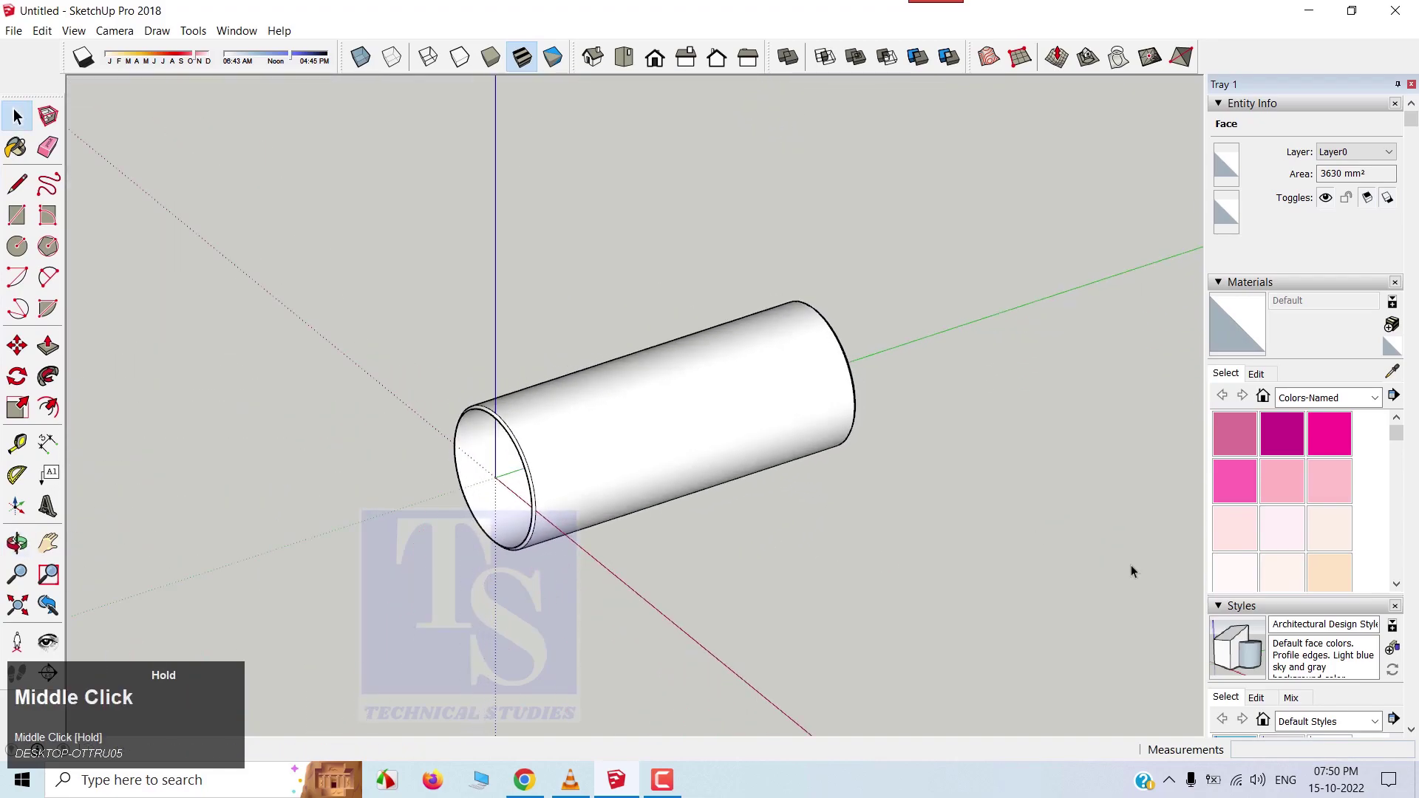
Triple-click the pipe's outer curved face to select its connected geometry, retrying after clearing.
scroll(718, 493, "up", 3)
left_click(556, 397)
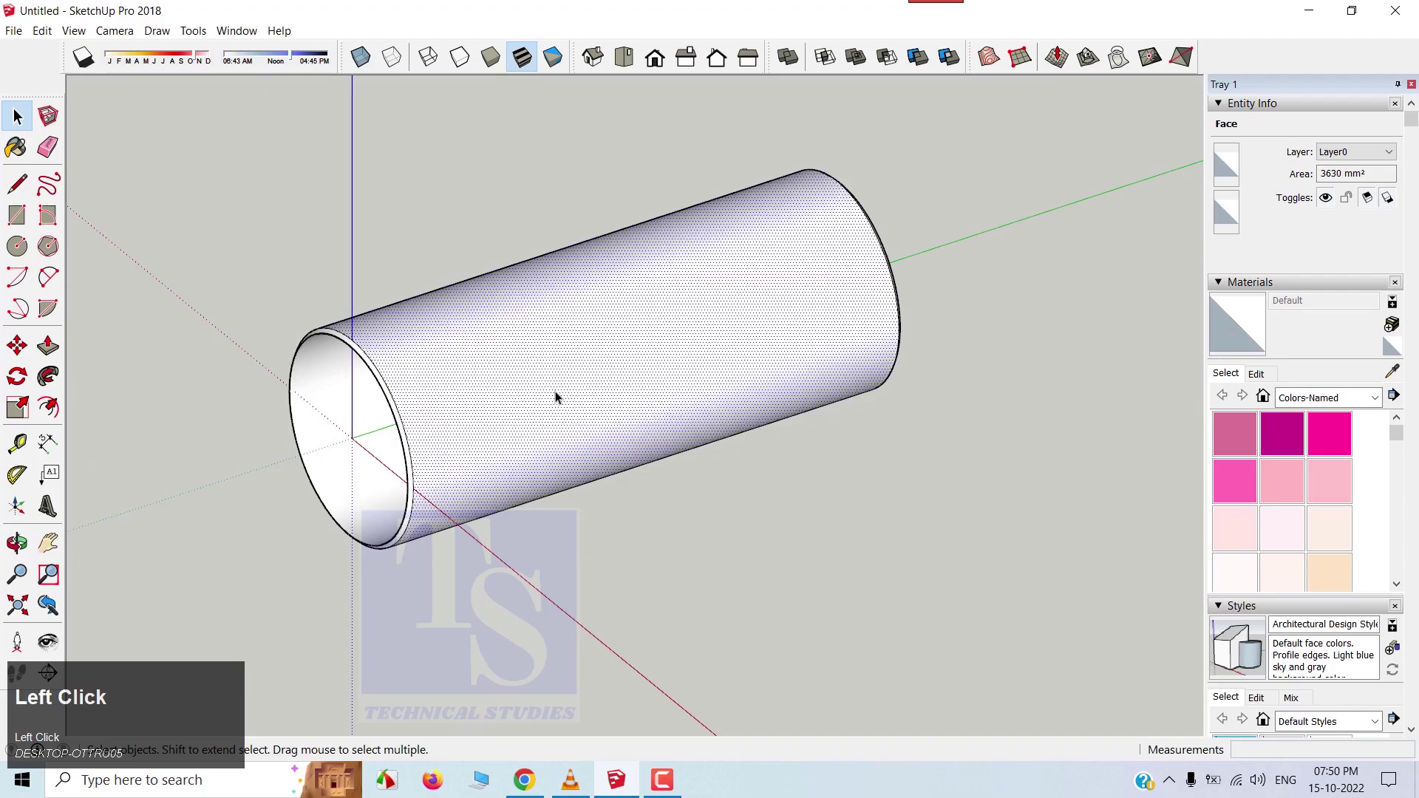
triple_click(556, 397)
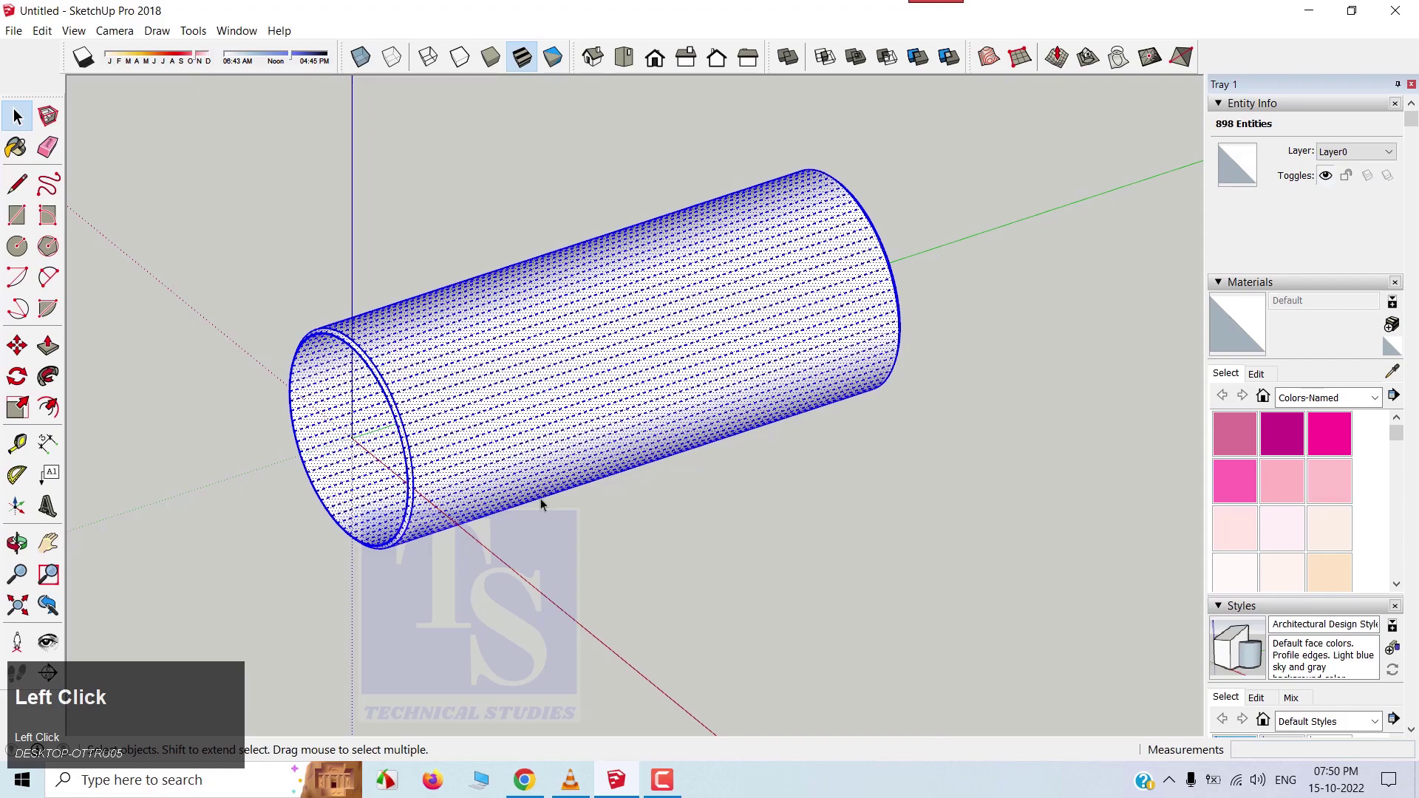
scroll(533, 519, "up", 1)
left_click(660, 544)
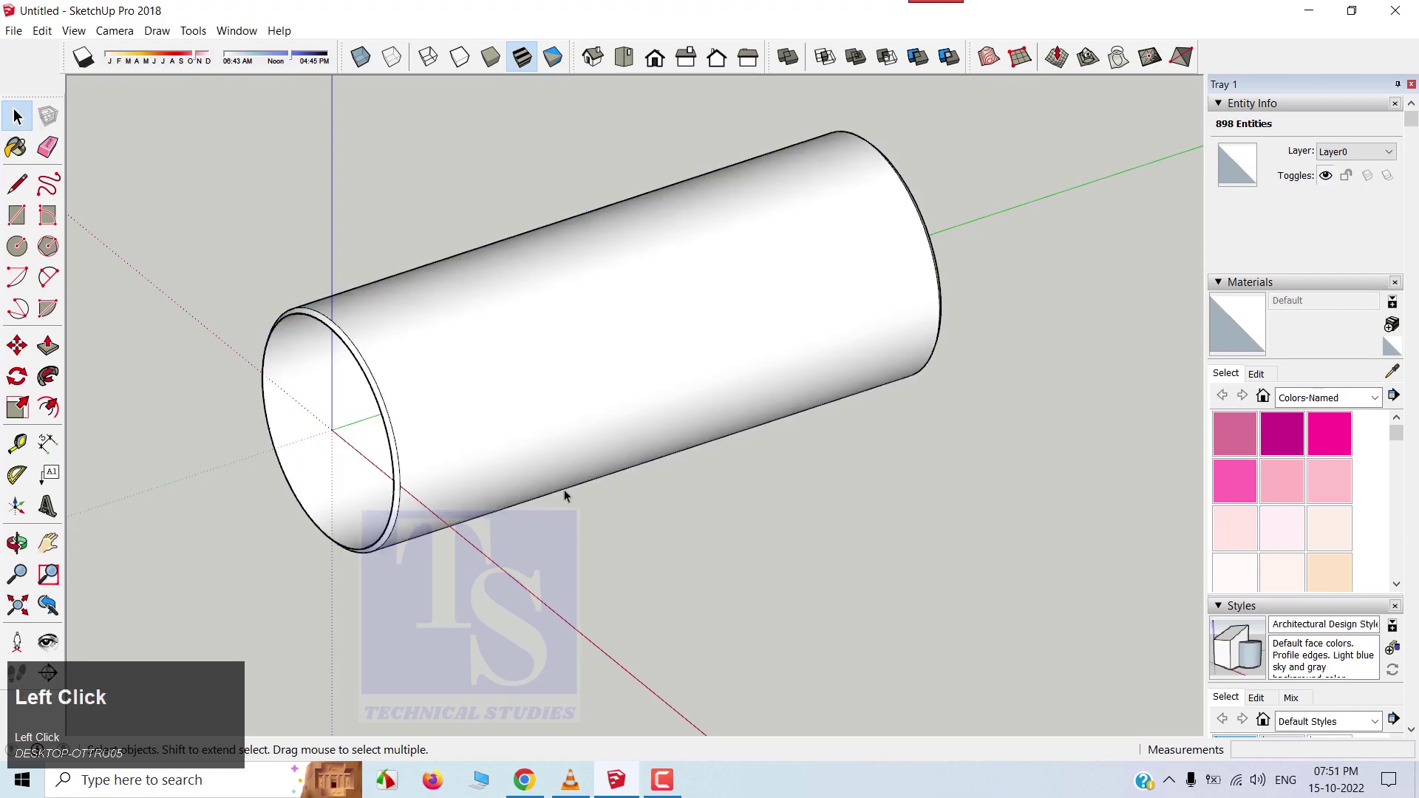
left_click(554, 385)
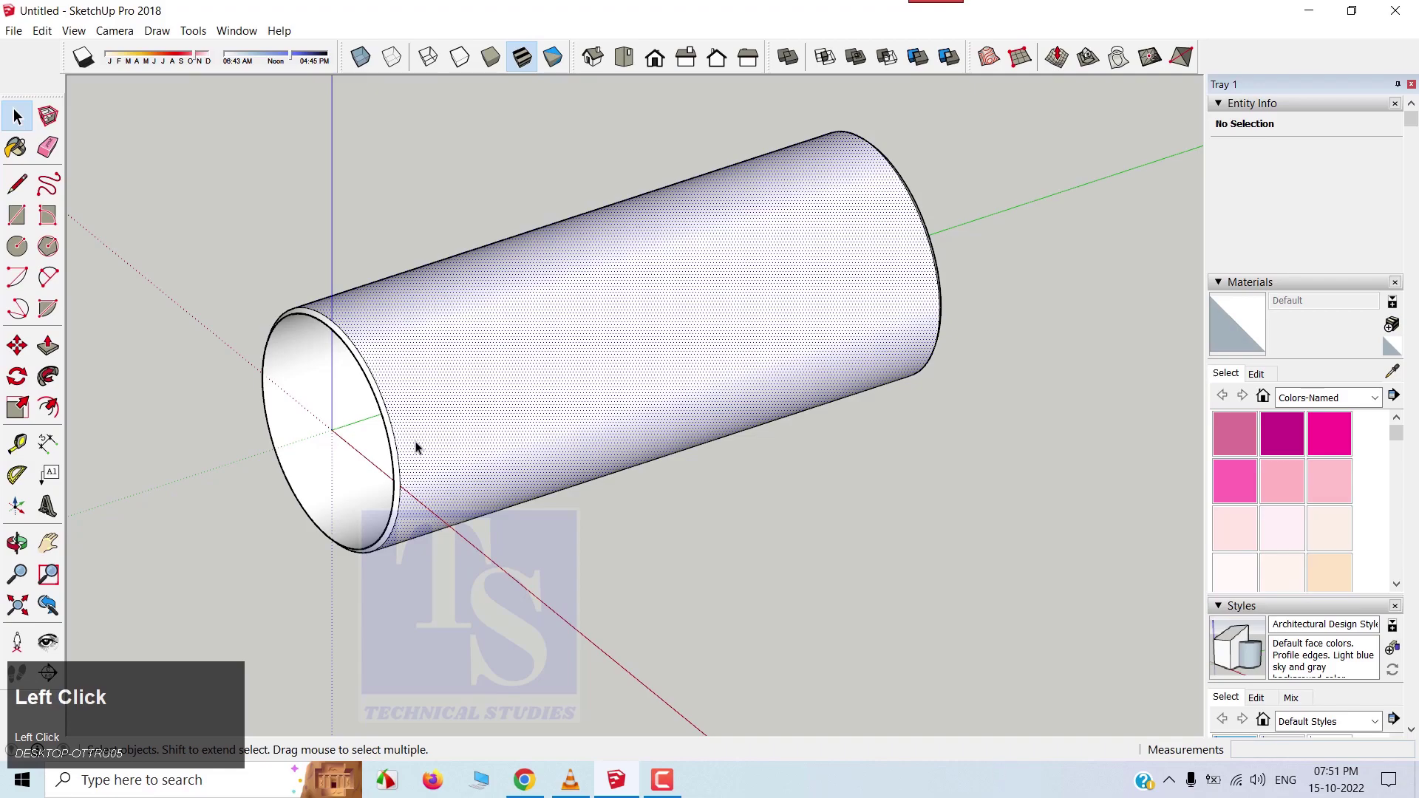
scroll(415, 446, "up", 5)
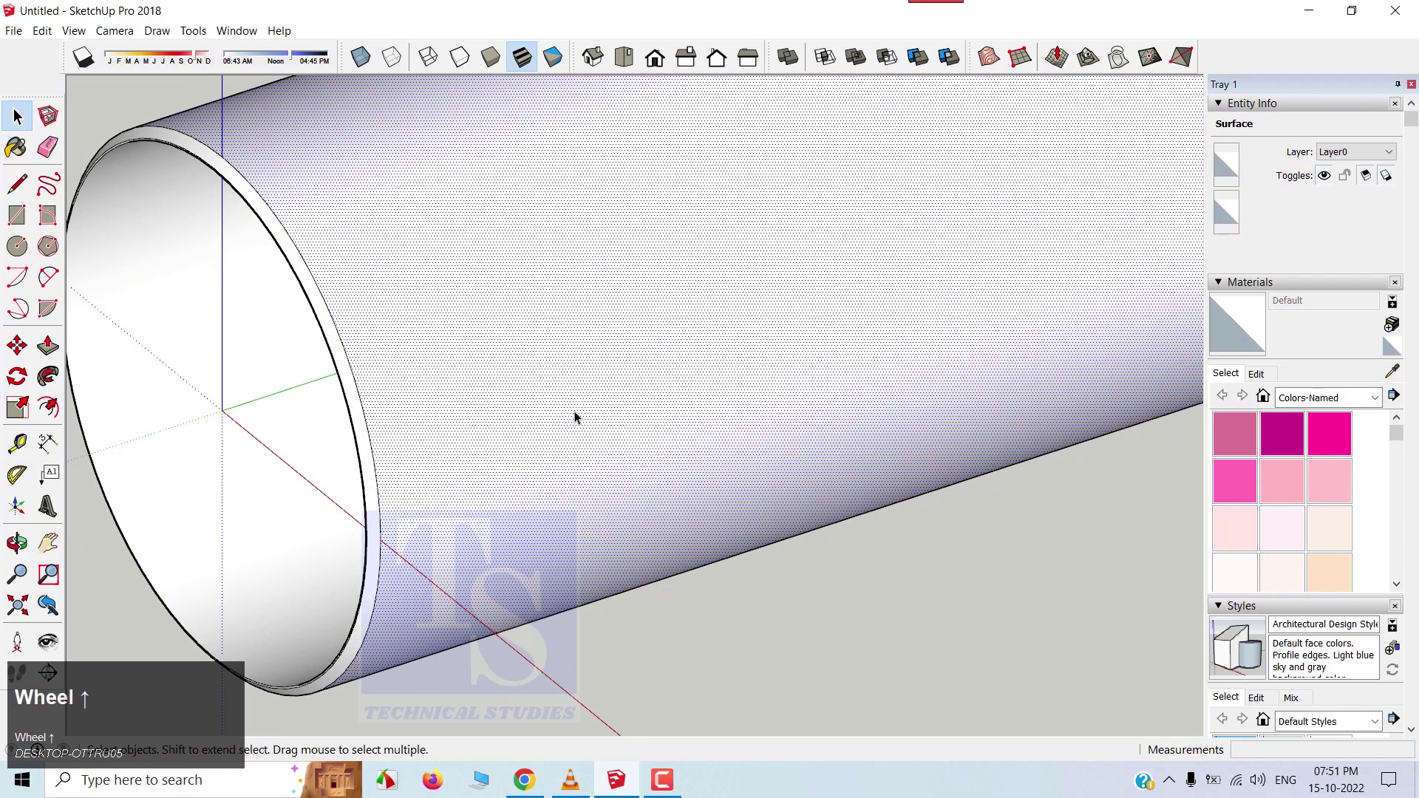
triple_click(574, 416)
Clear the selection and reselect all 898 connected pipe entities from another face.
scroll(485, 478, "up", 2)
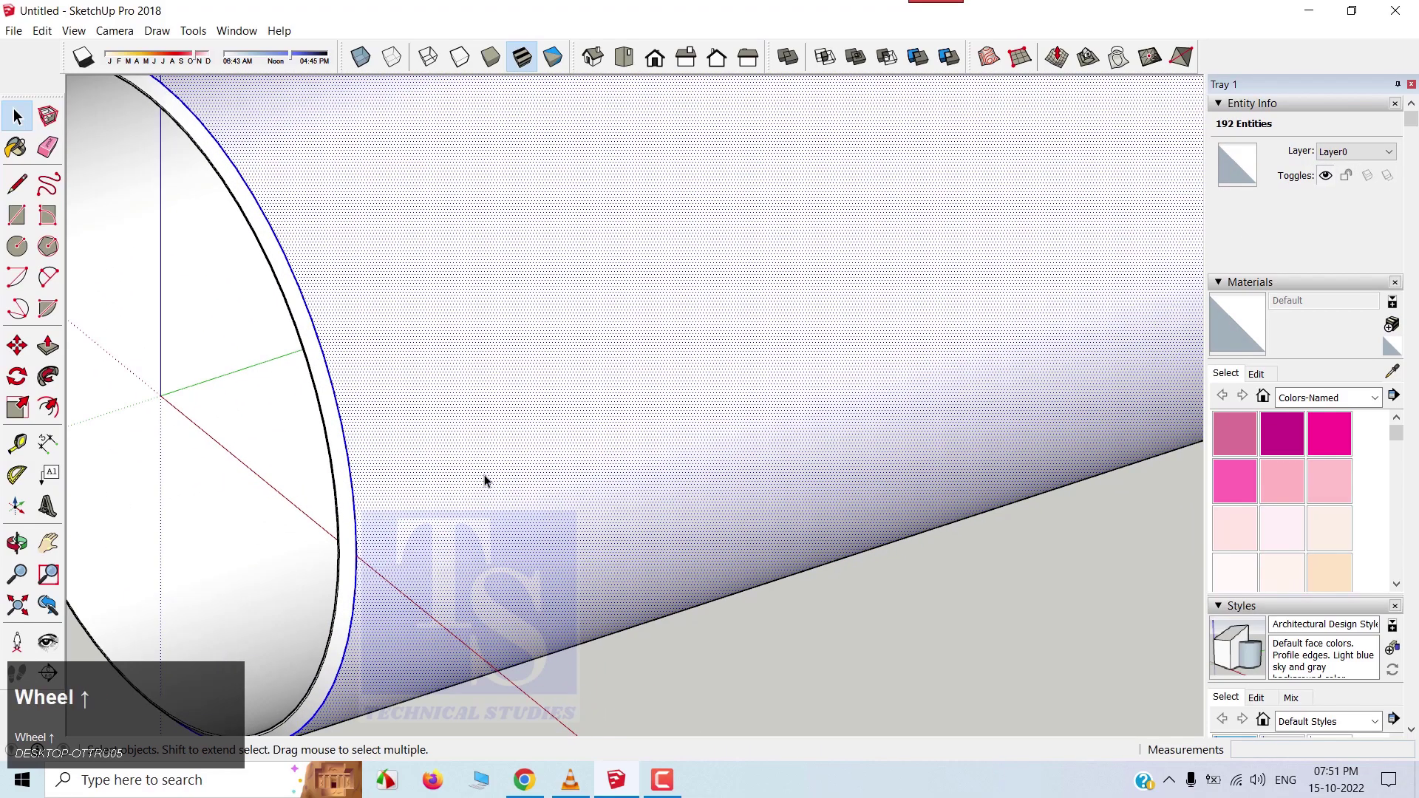
left_click(880, 666)
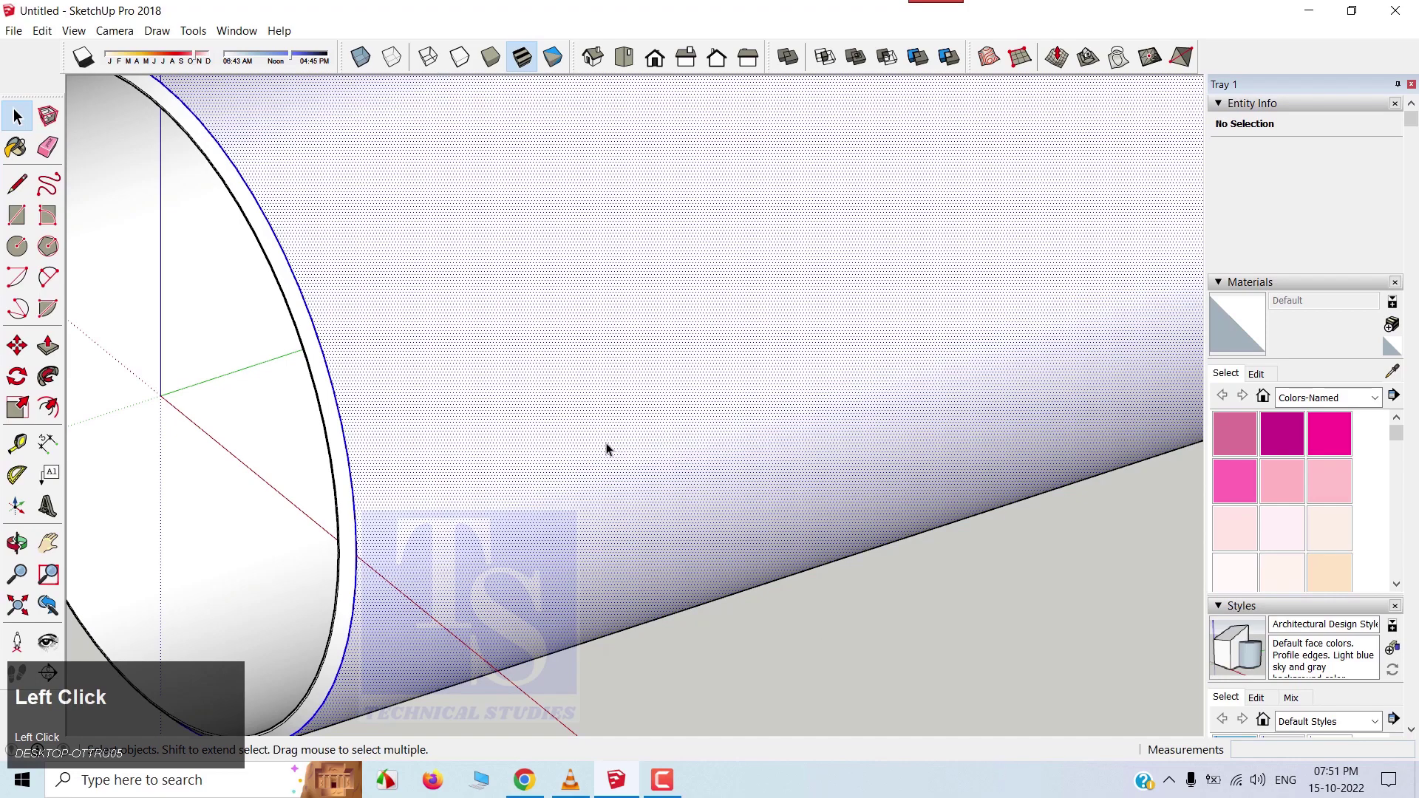
left_click(832, 694)
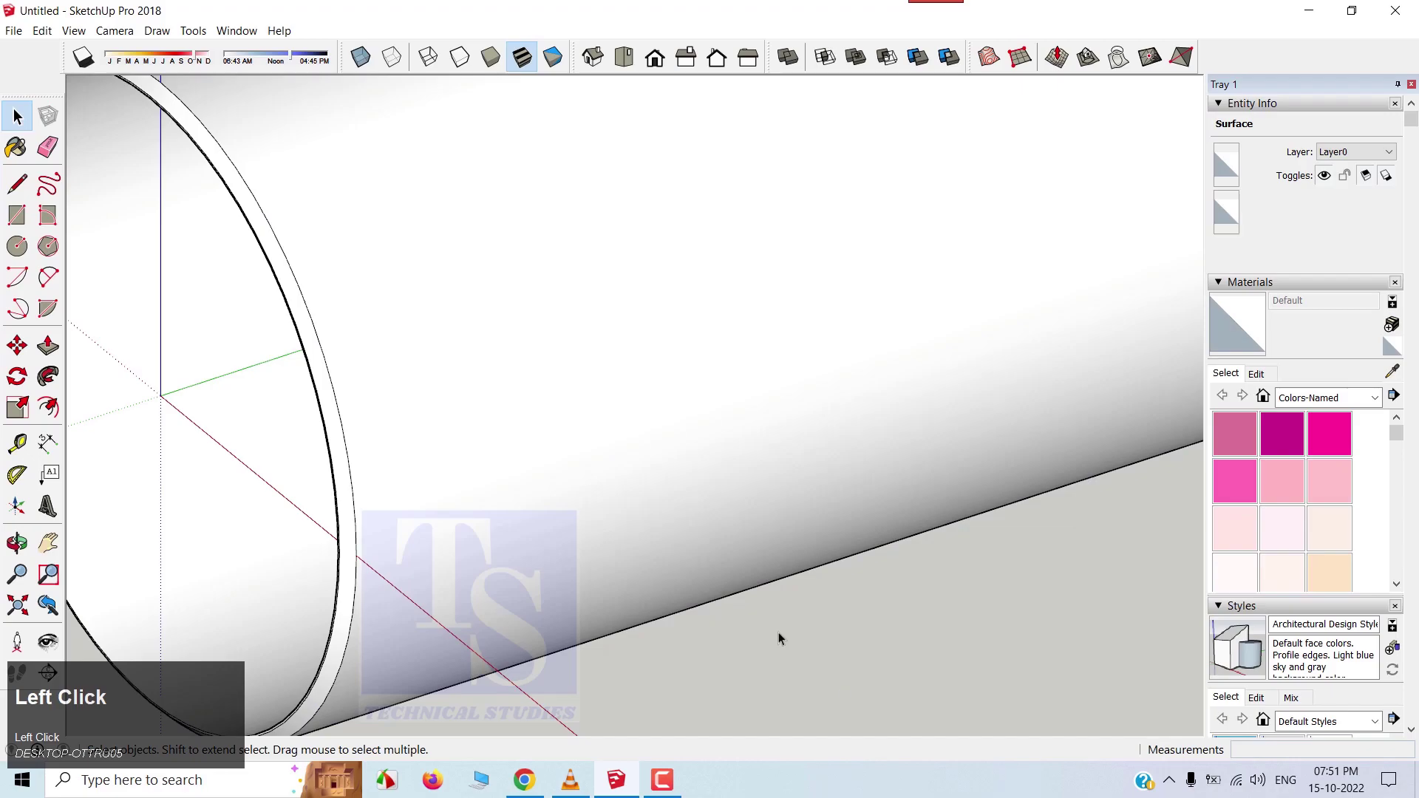
scroll(605, 497, "down", 2)
triple_click(605, 497)
scroll(606, 500, "down", 2)
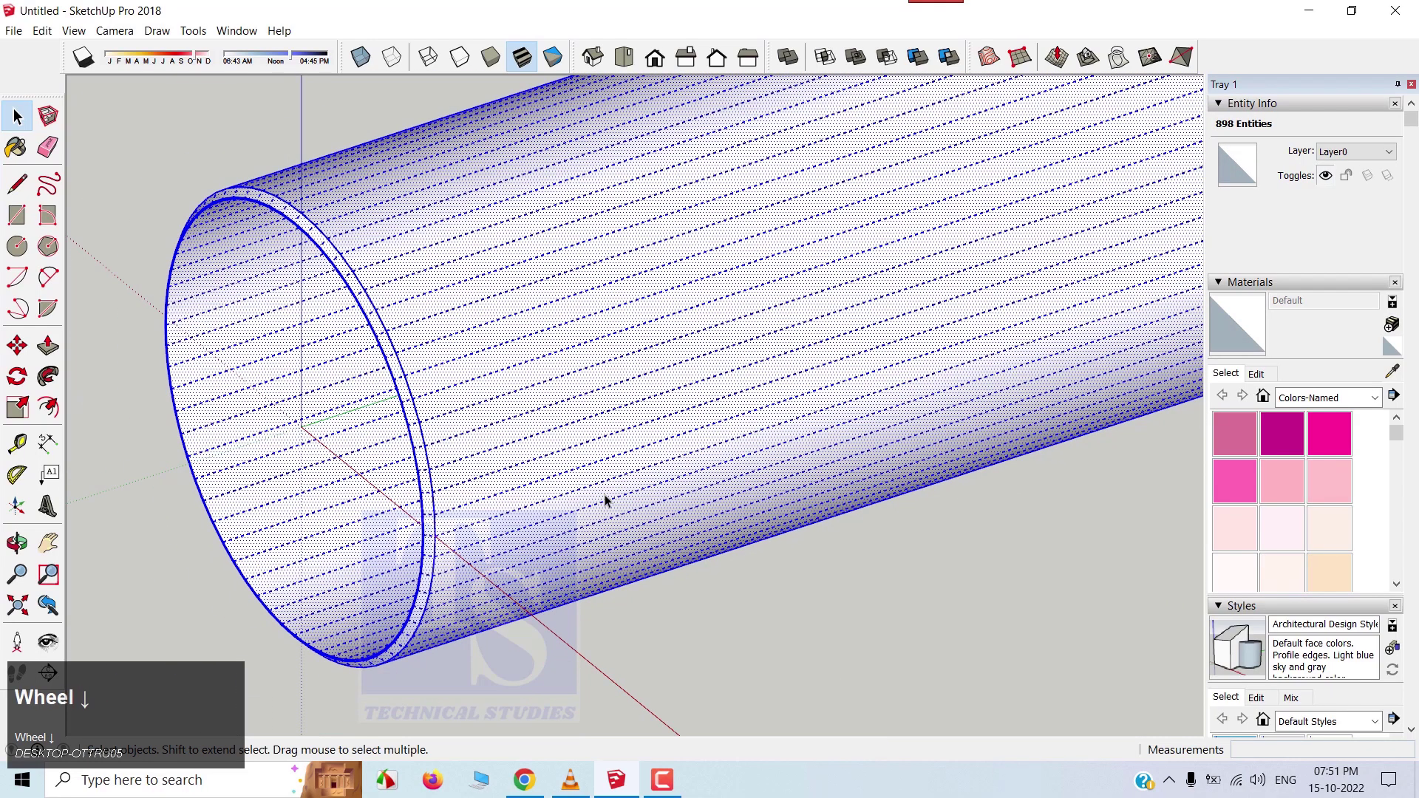
scroll(605, 500, "down", 1)
Make the selected pipe geometry into a single group.
right_click(616, 417)
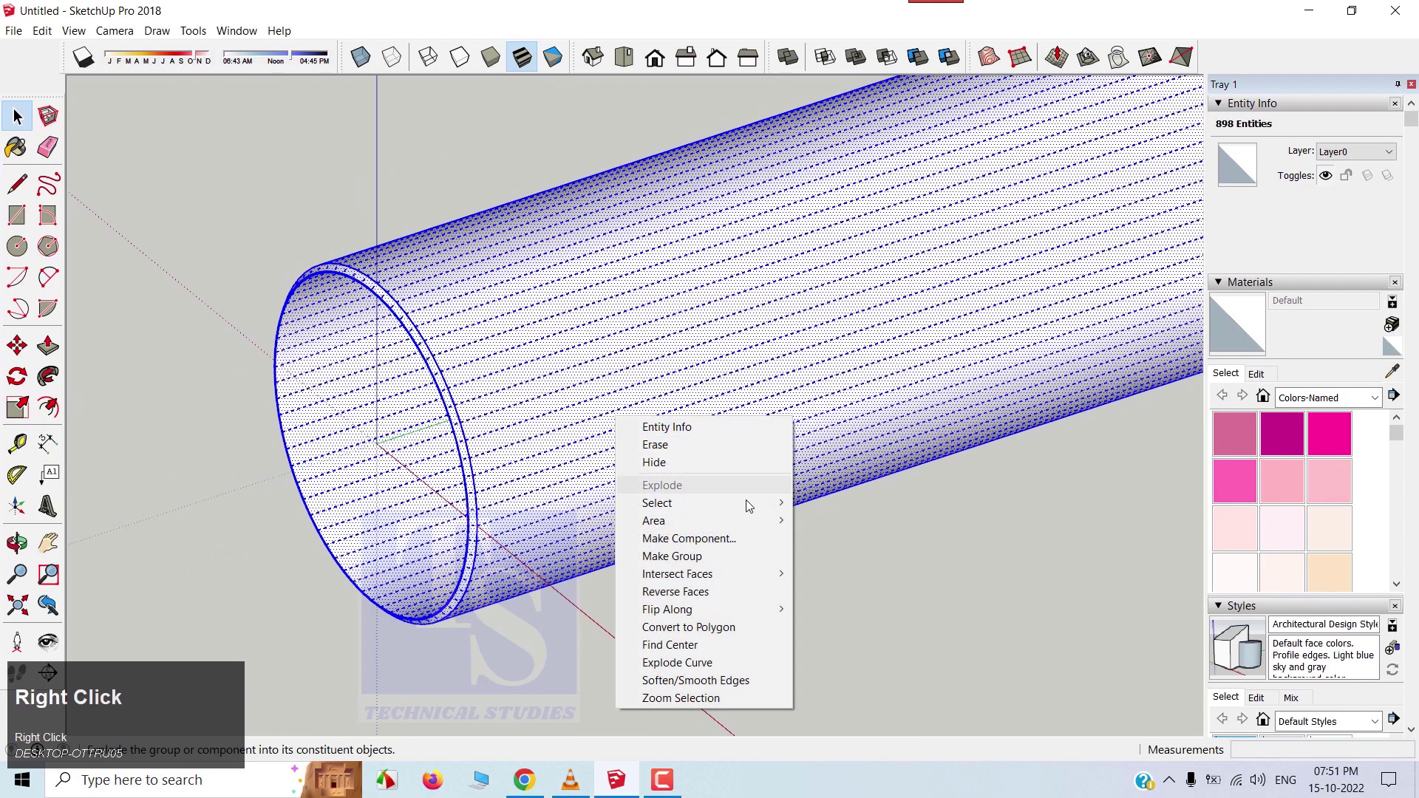
left_click(729, 558)
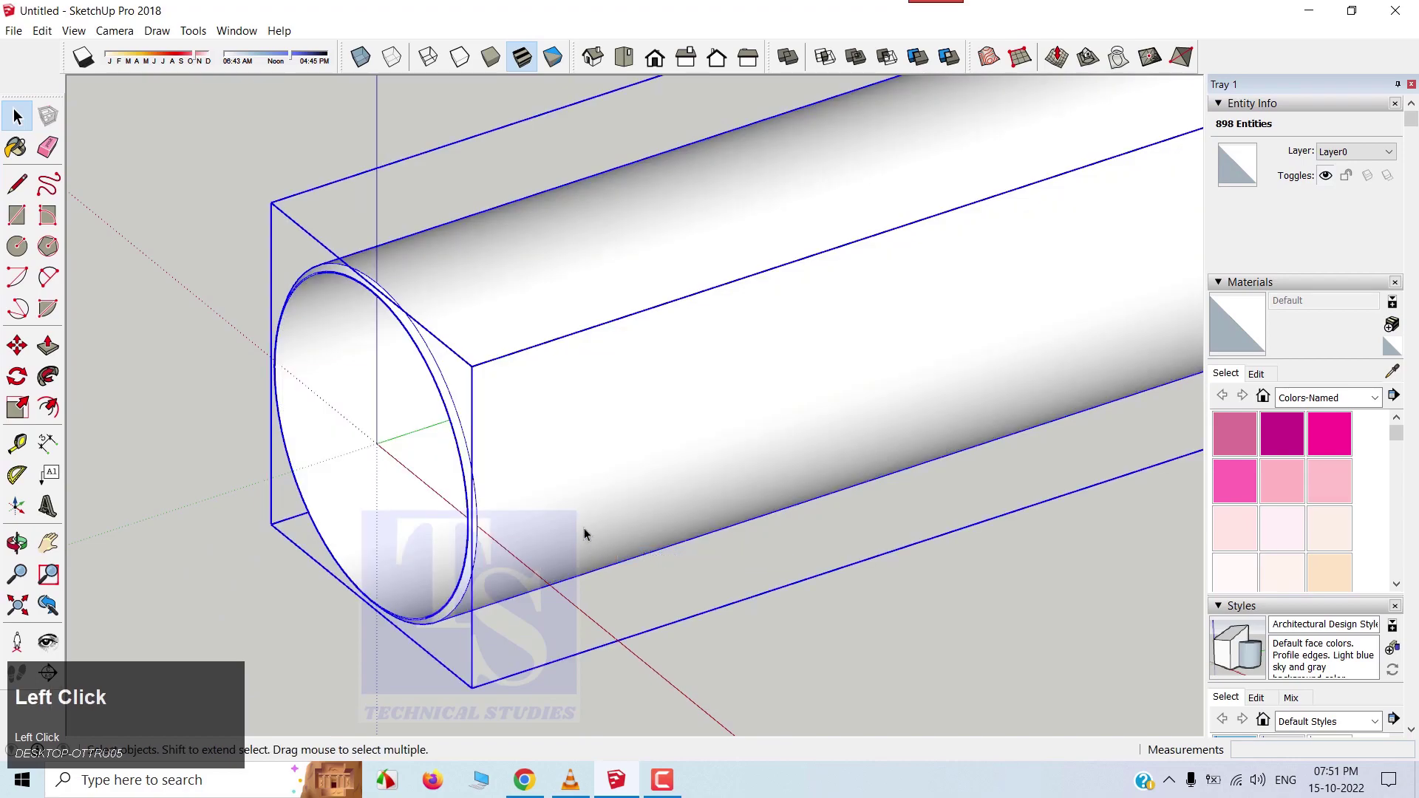
scroll(559, 489, "down", 3)
scroll(1317, 501, "up", 1)
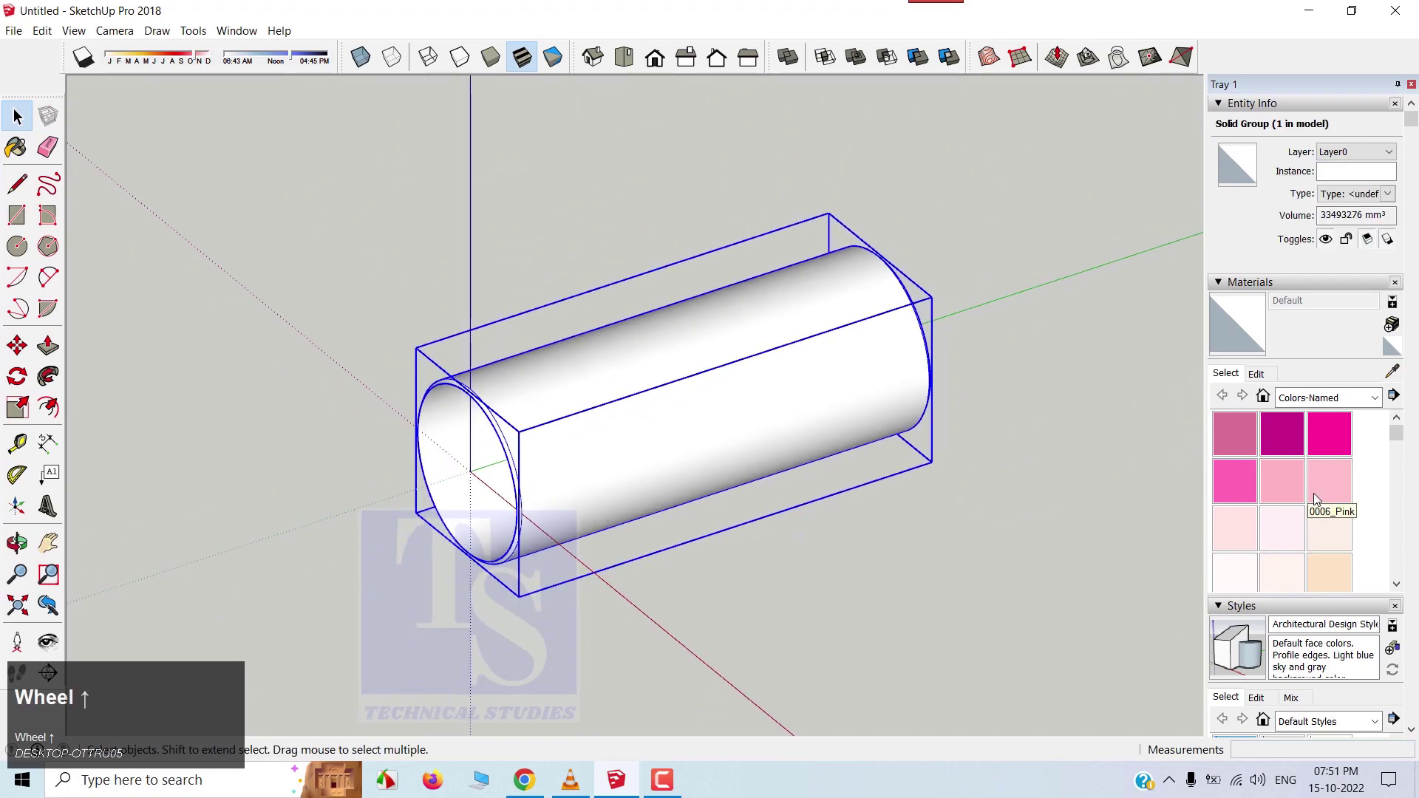
Switch the Materials browser to the Colors collection.
left_click(1374, 399)
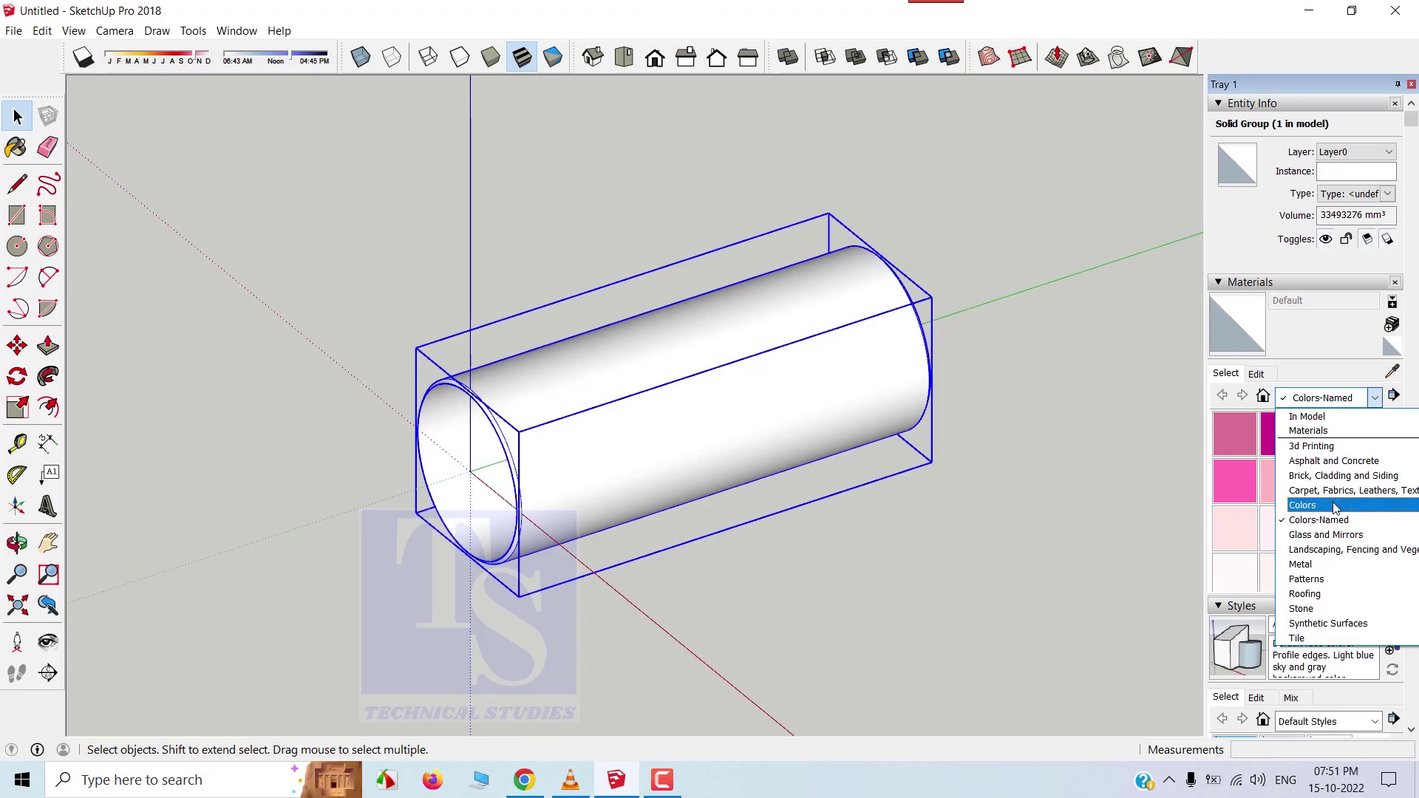
left_click(1336, 508)
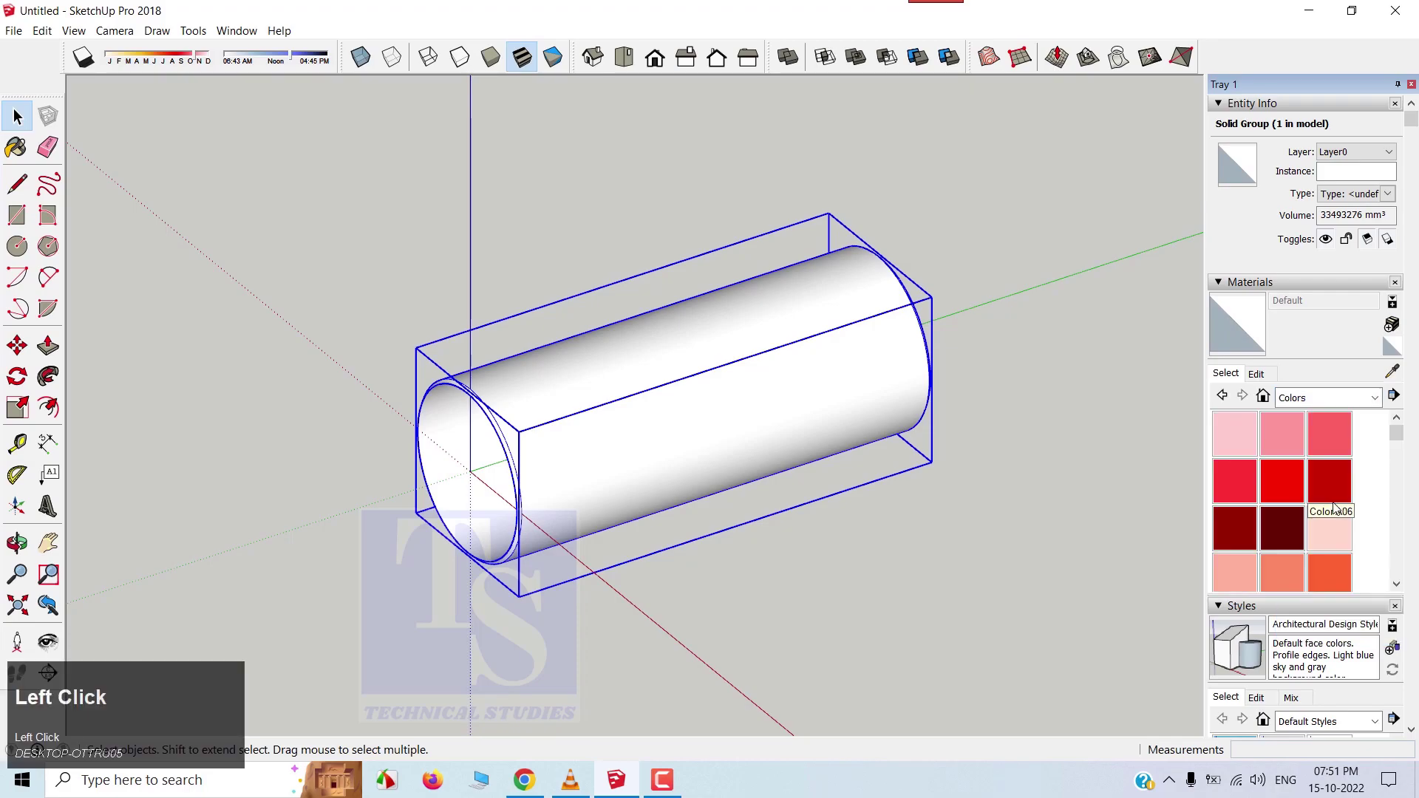
scroll(1297, 521, "down", 3)
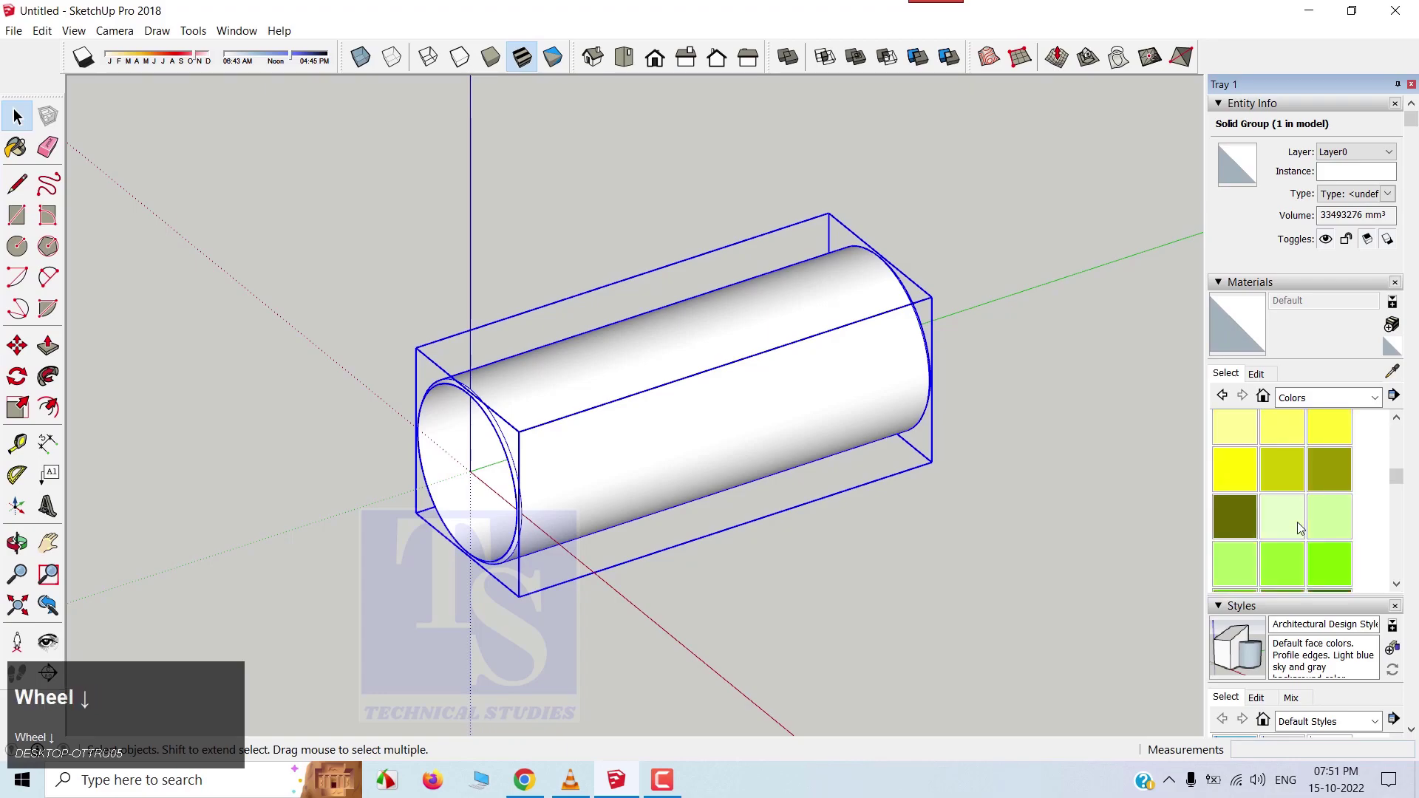
Paint the pipe group with Color F04 green, then Color H05 cyan, and finally Color C03 orange.
left_click(1284, 565)
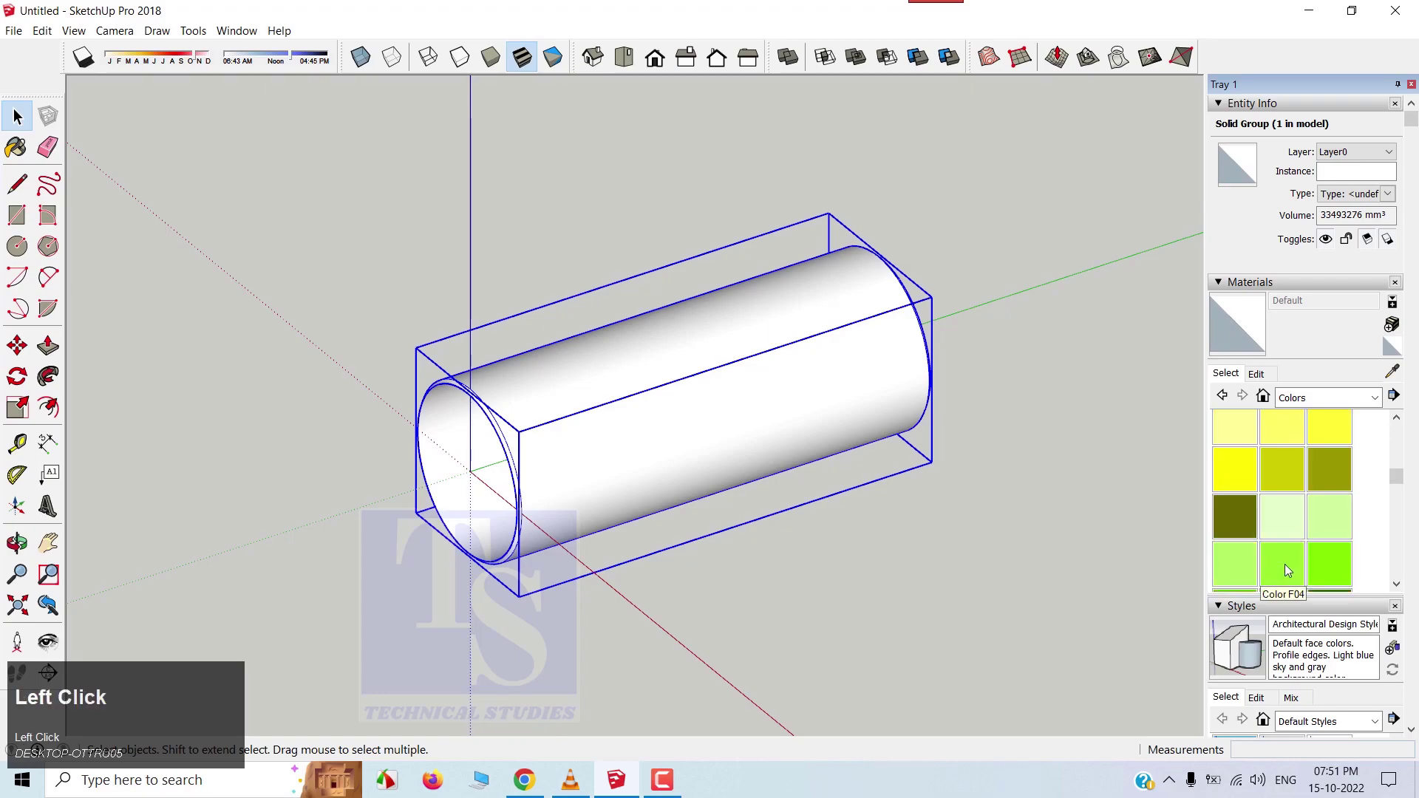
left_click(680, 362)
right_click(938, 587)
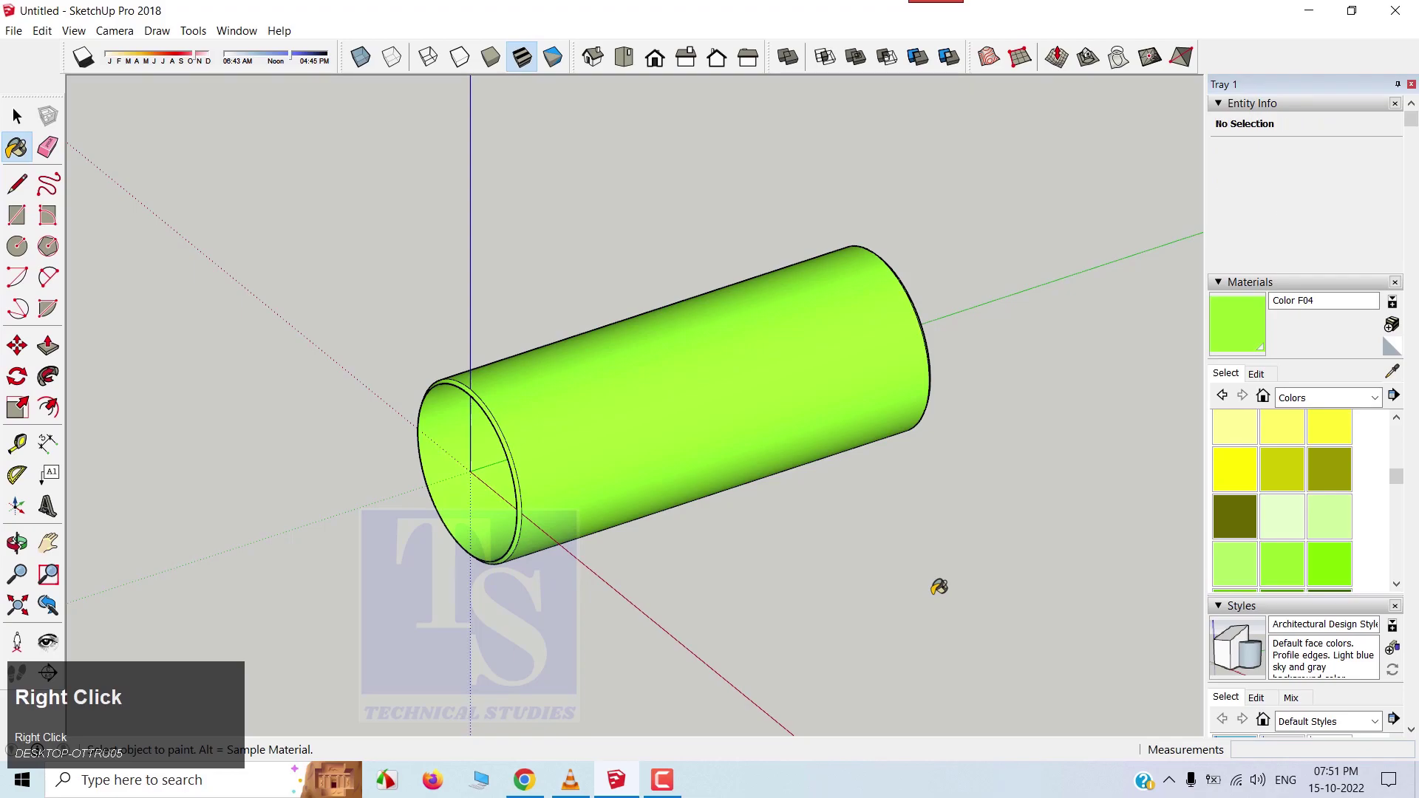
scroll(1300, 529, "down", 2)
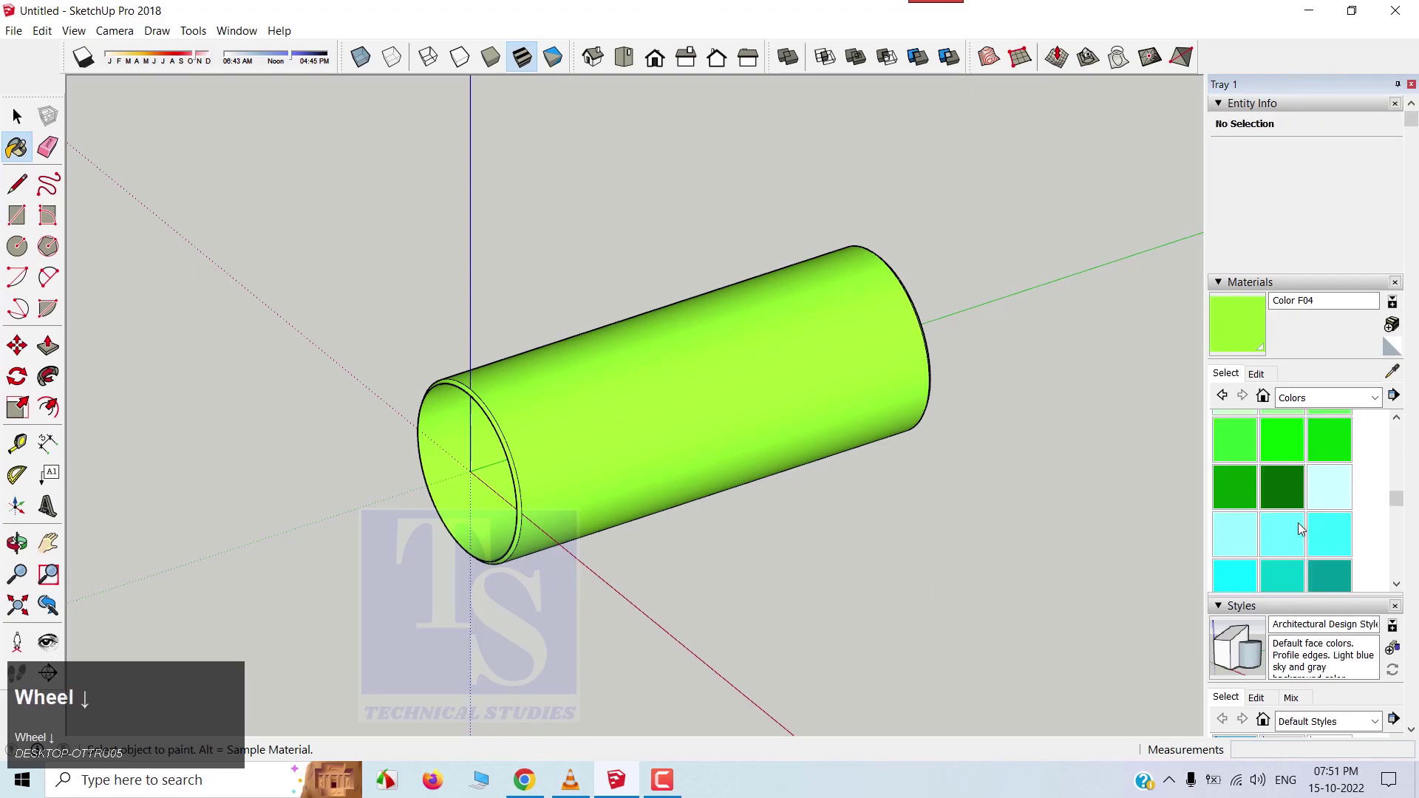
left_click(1241, 582)
left_click(637, 387)
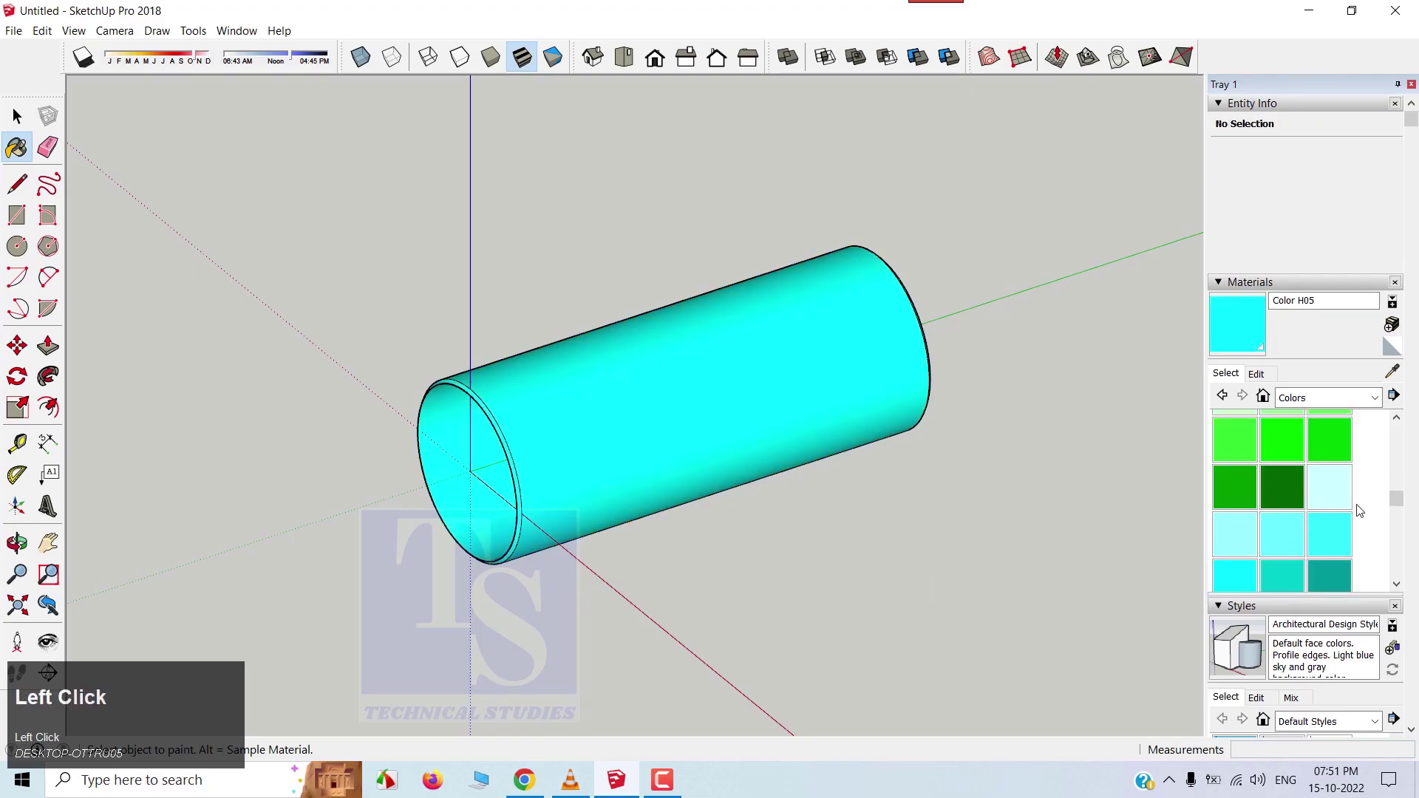
scroll(1272, 538, "down", 3)
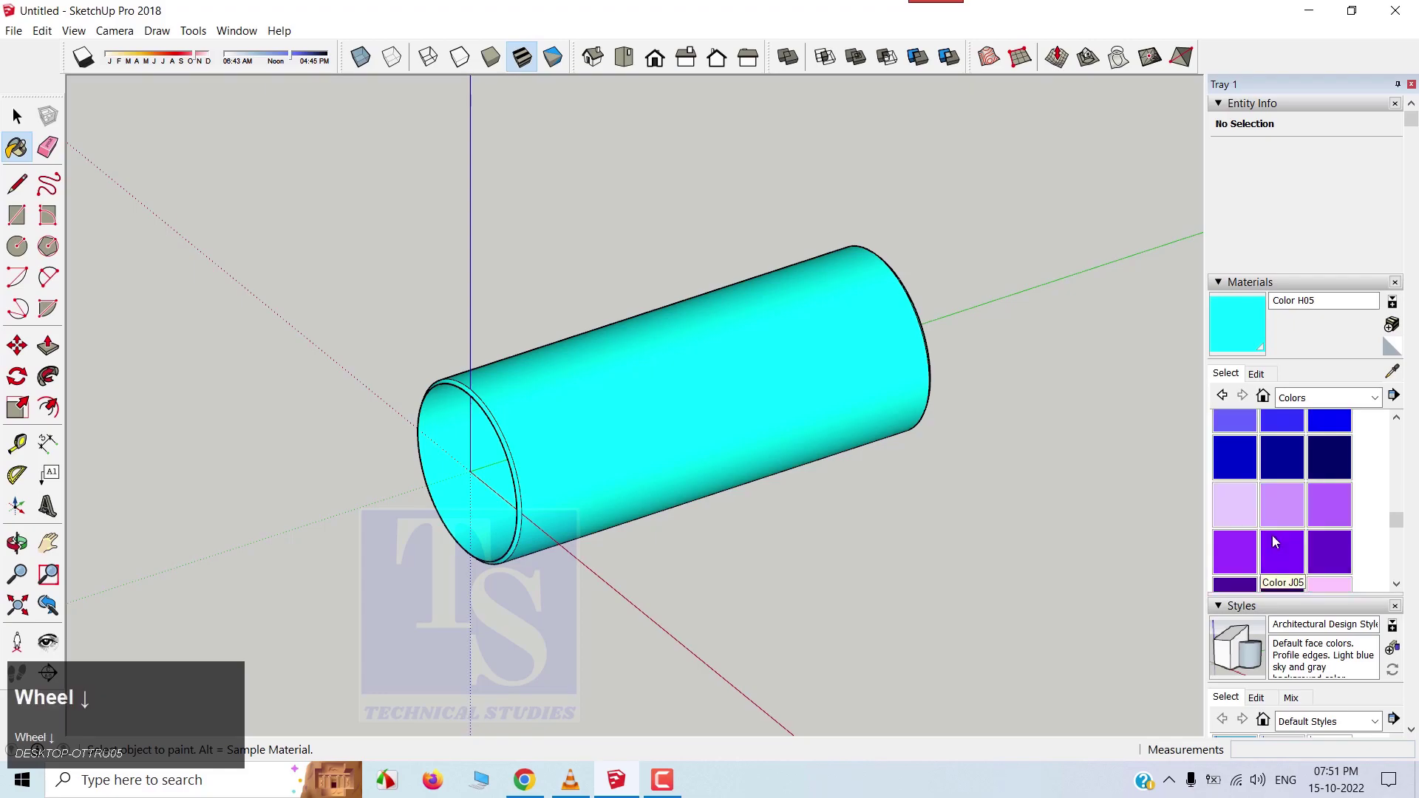
scroll(1271, 533, "up", 6)
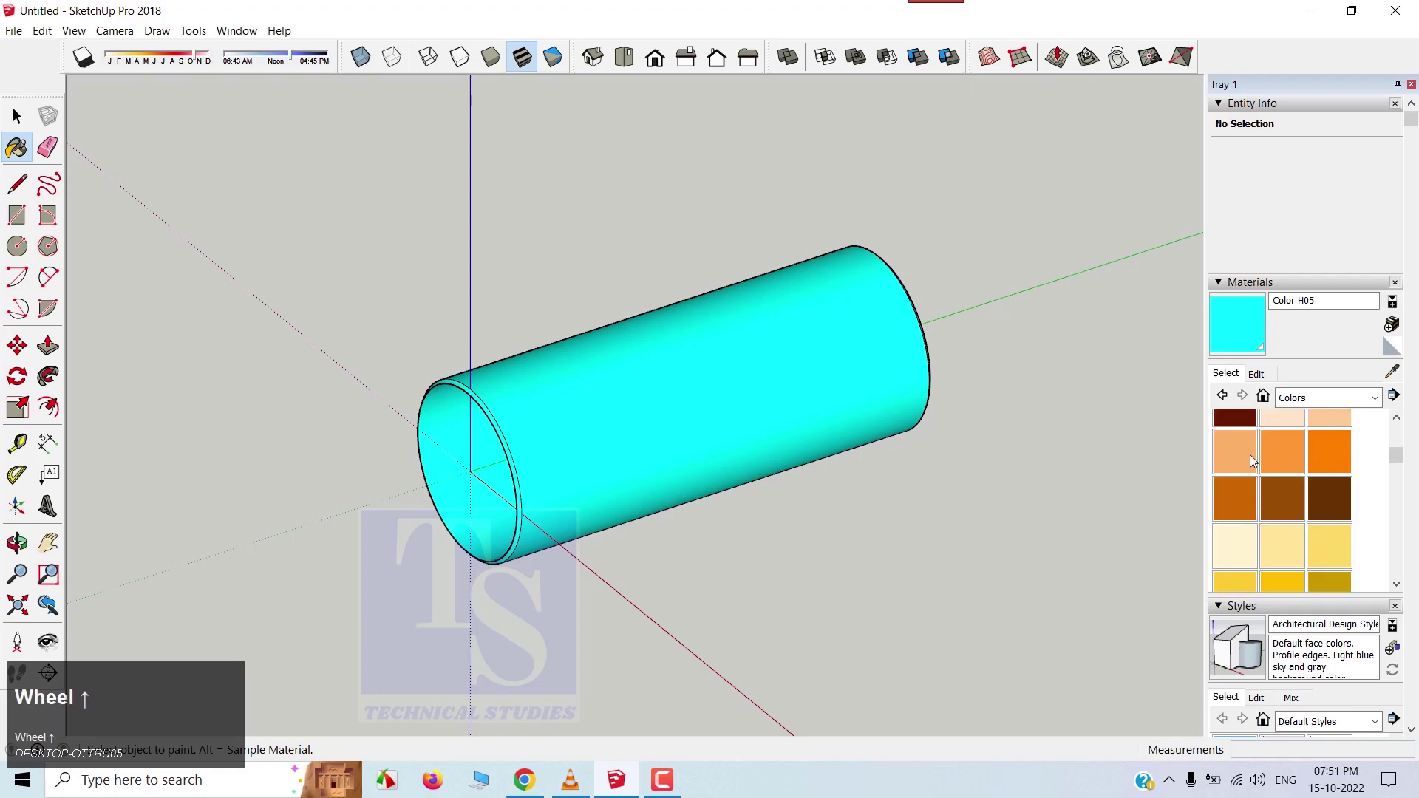
left_click(1249, 455)
left_click(723, 407)
right_click(874, 539)
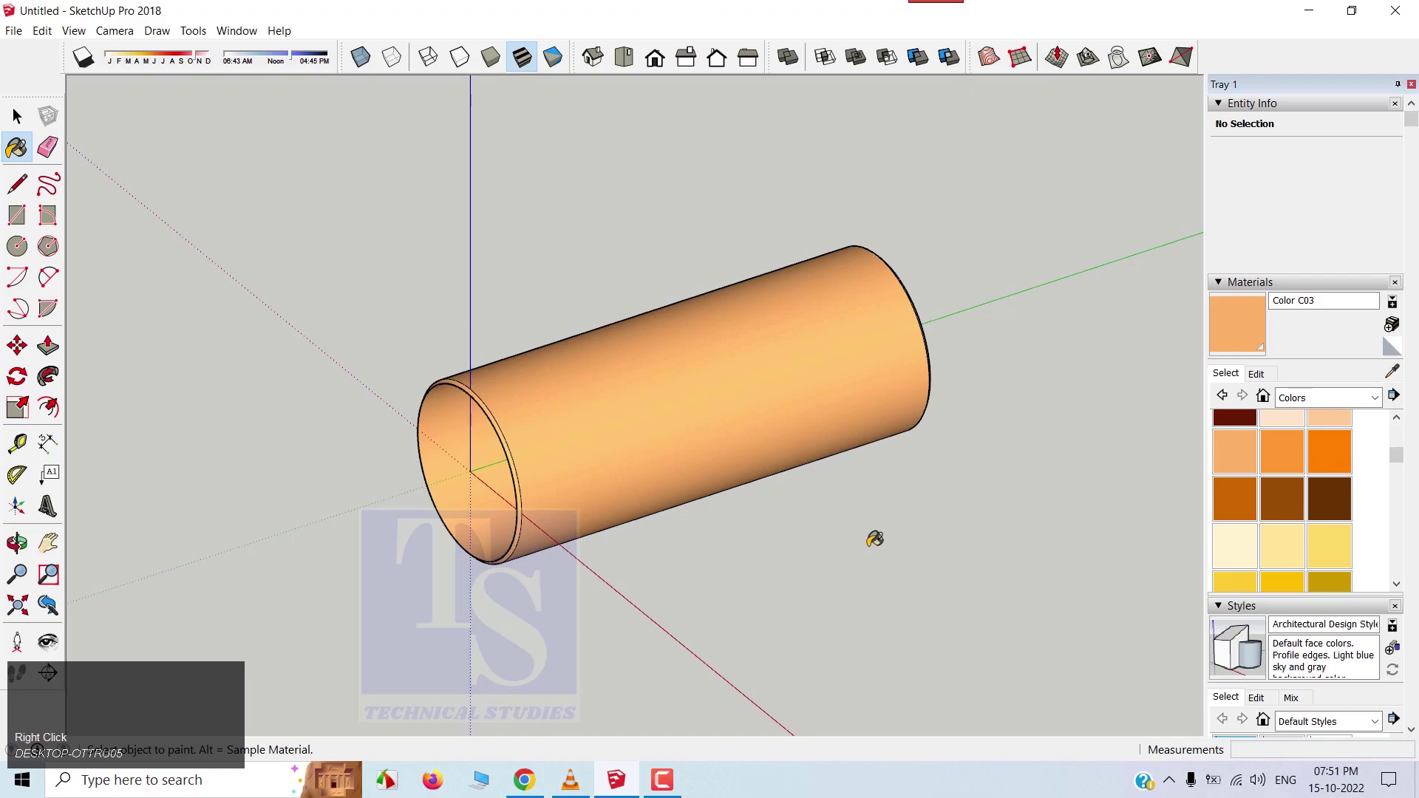
Return to the Select tool and switch shadows on for the model.
key("space")
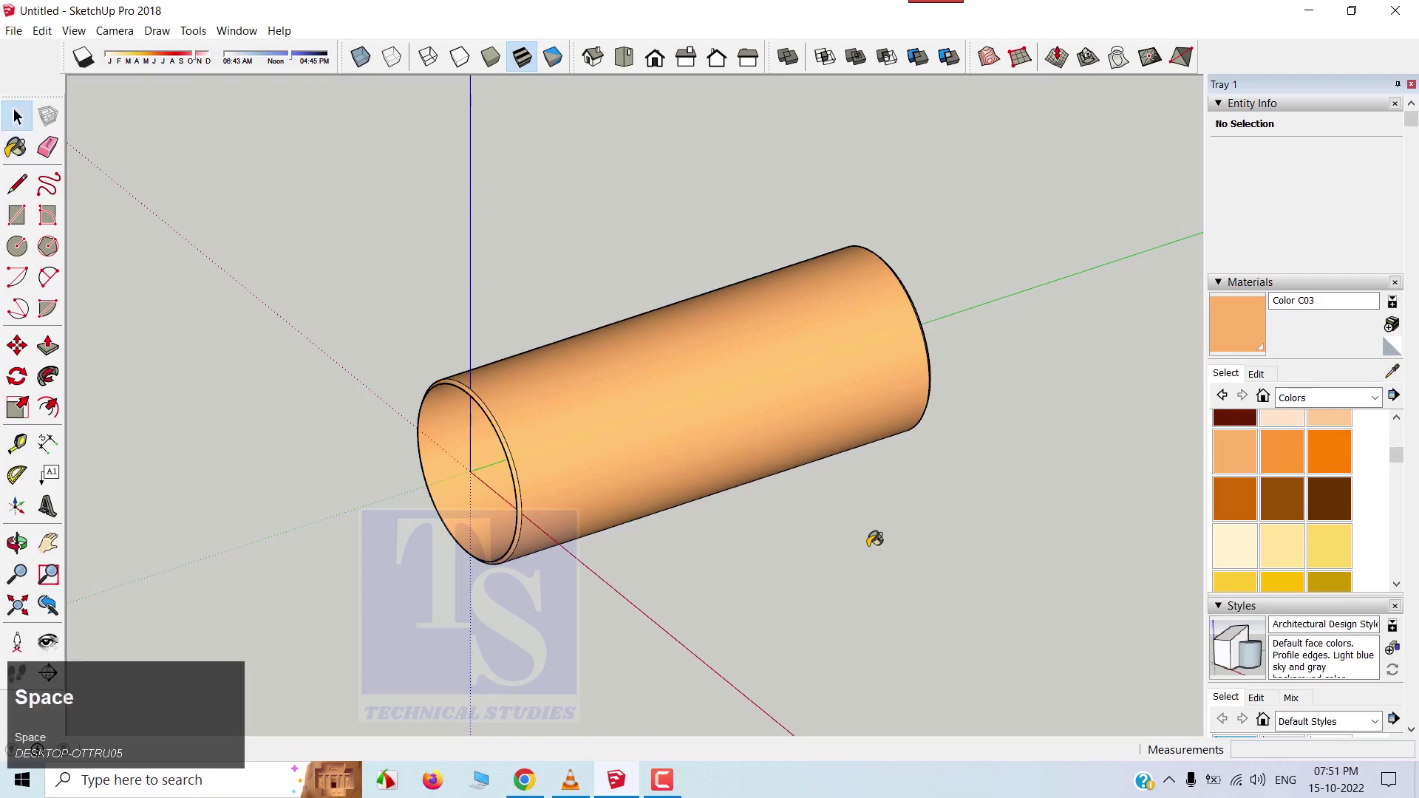
left_click(83, 58)
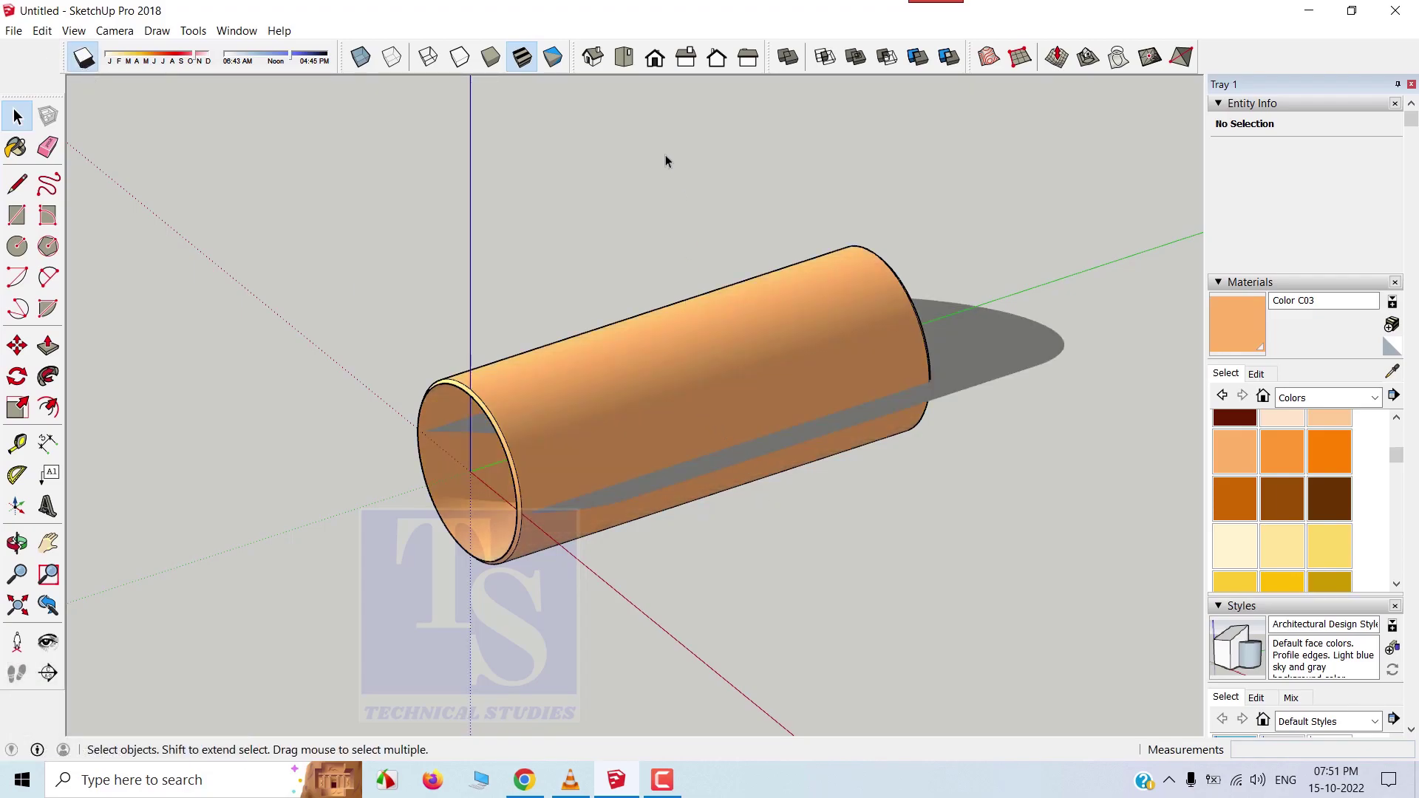
In Front view, window-select the pipe group and pick it up with Move.
left_click(669, 62)
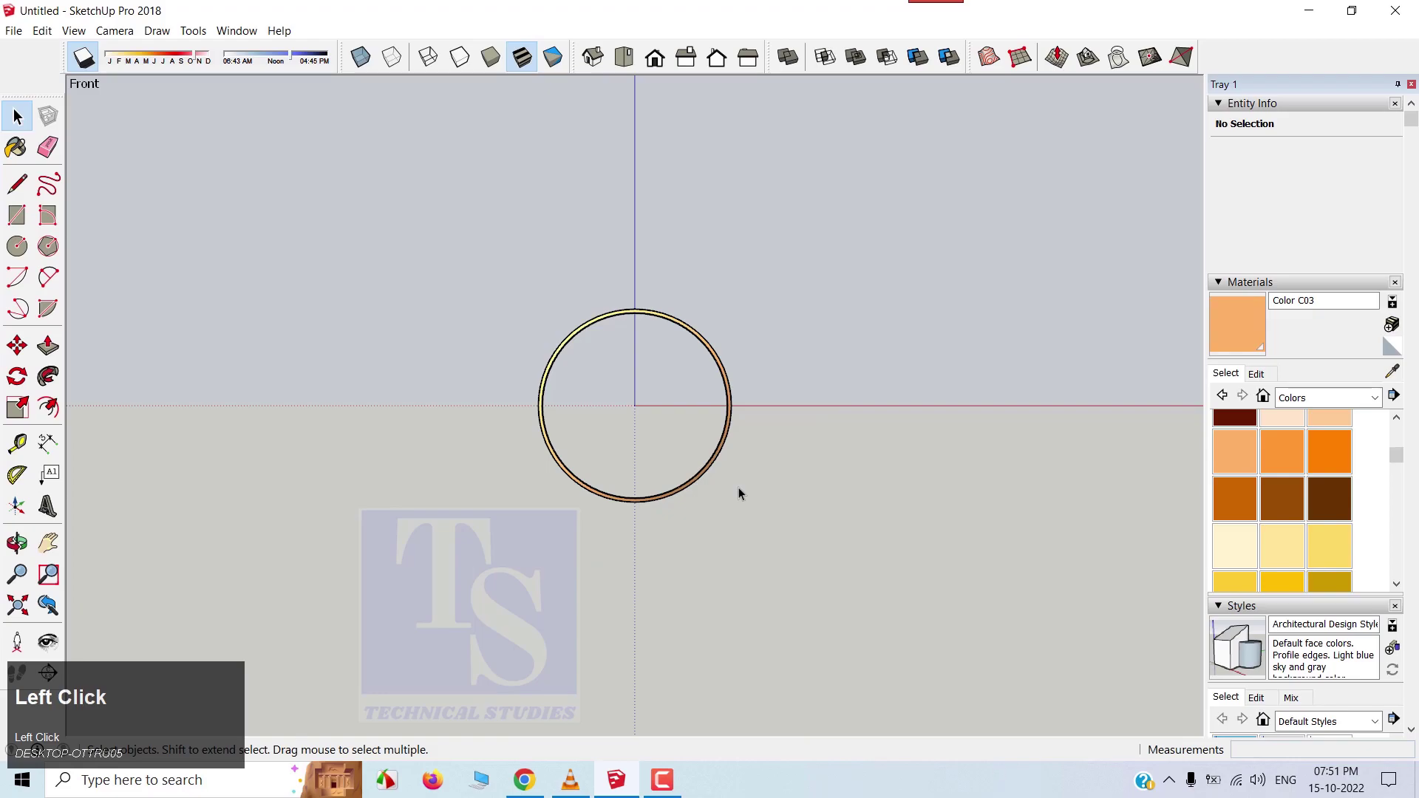
scroll(739, 487, "up", 2)
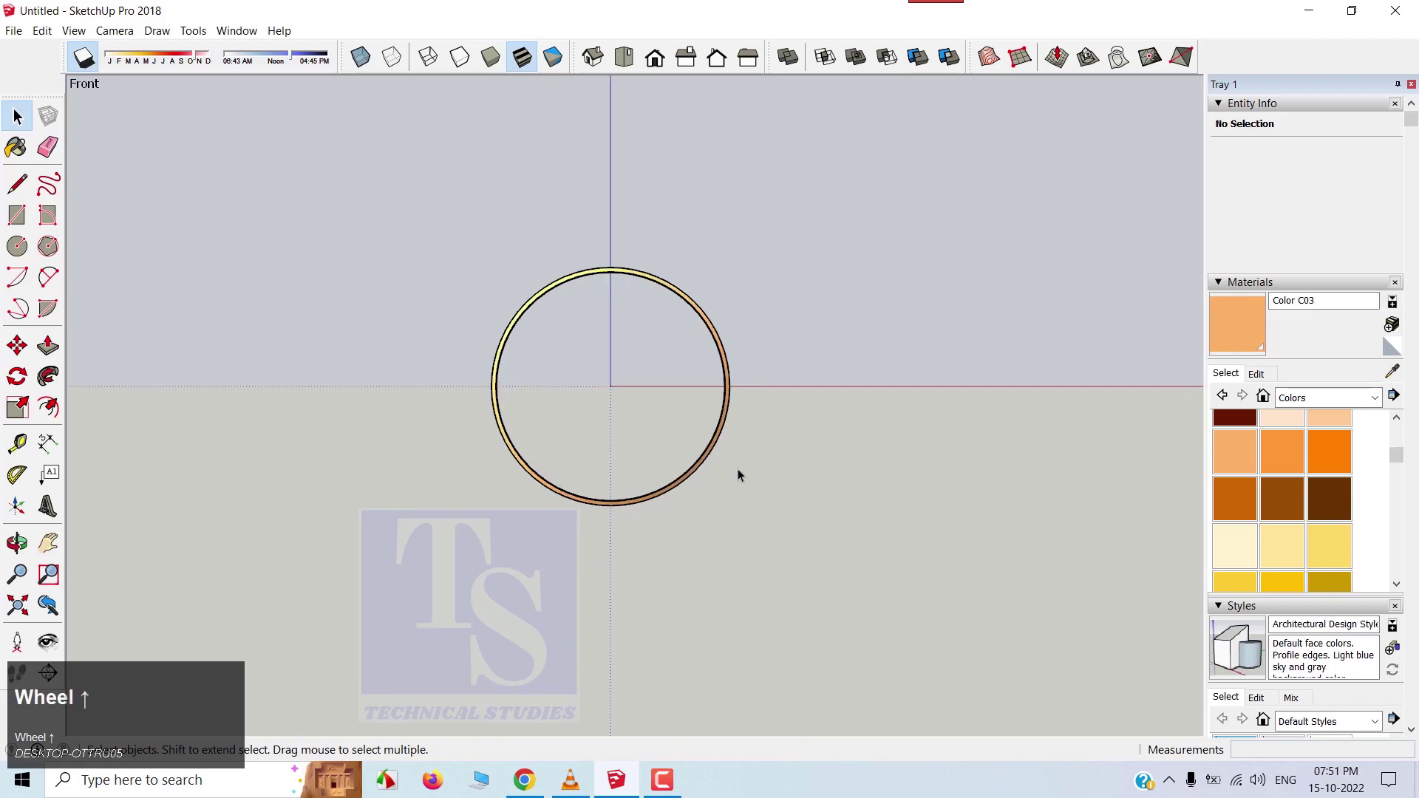
left_click_drag(737, 469, 643, 507)
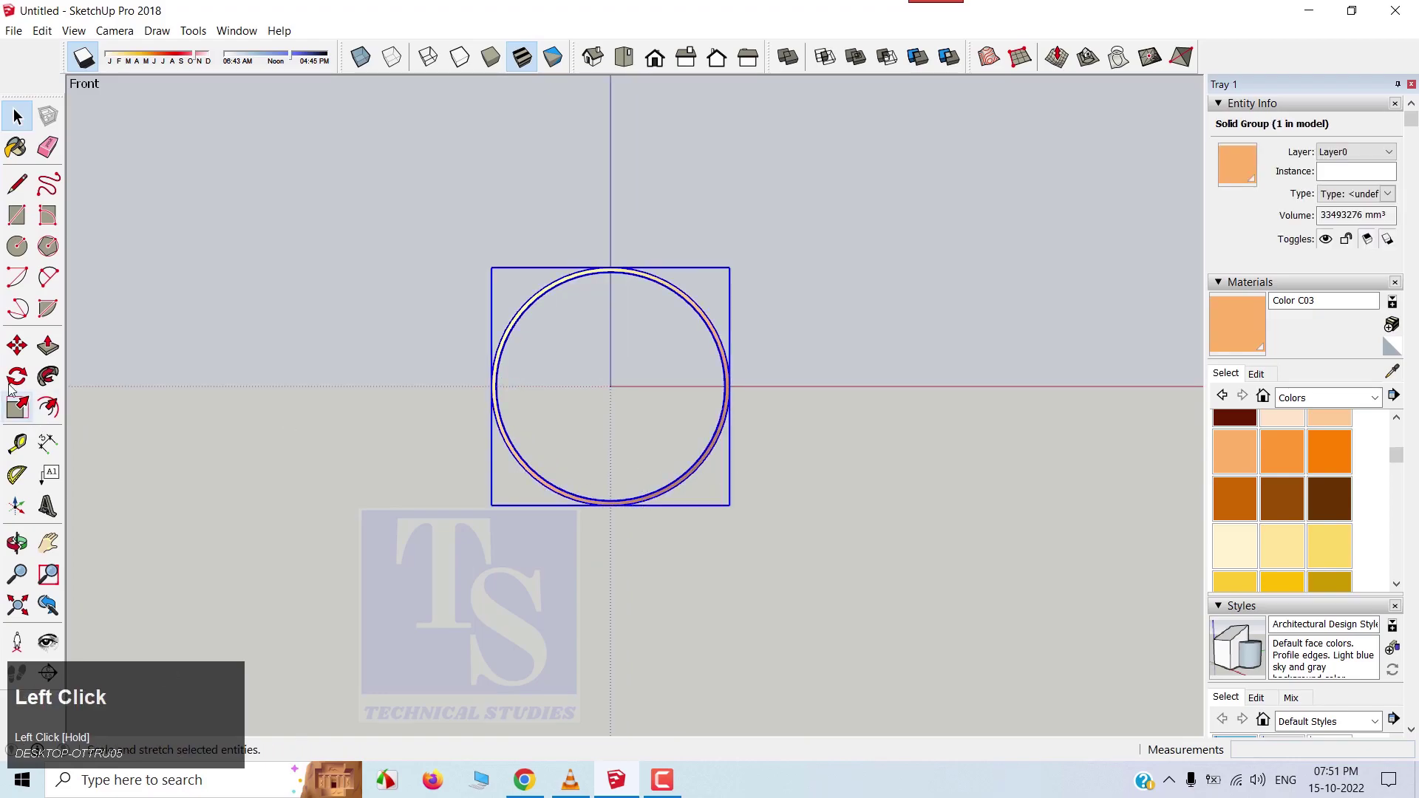
left_click(17, 345)
scroll(662, 538, "up", 1)
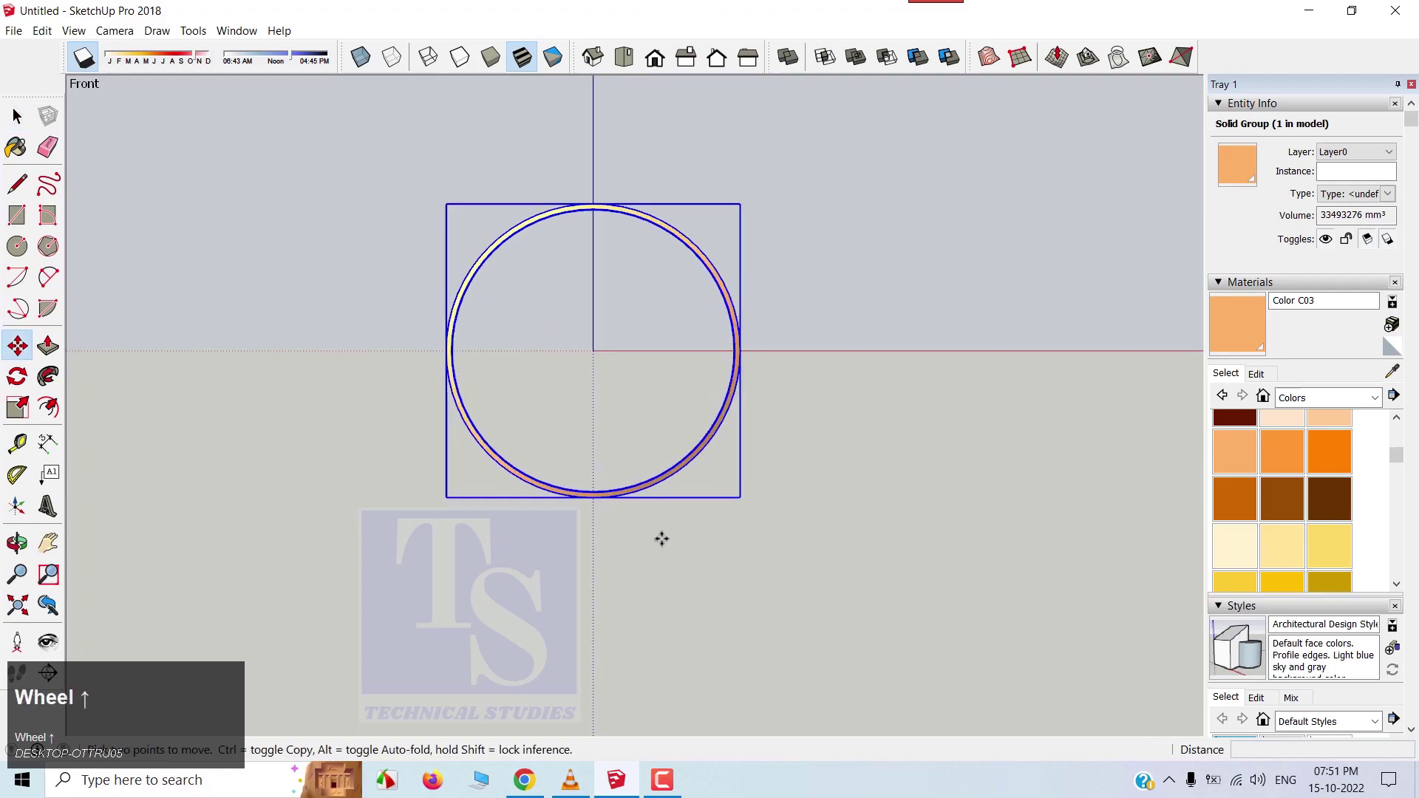
scroll(662, 539, "up", 1)
left_click(665, 604)
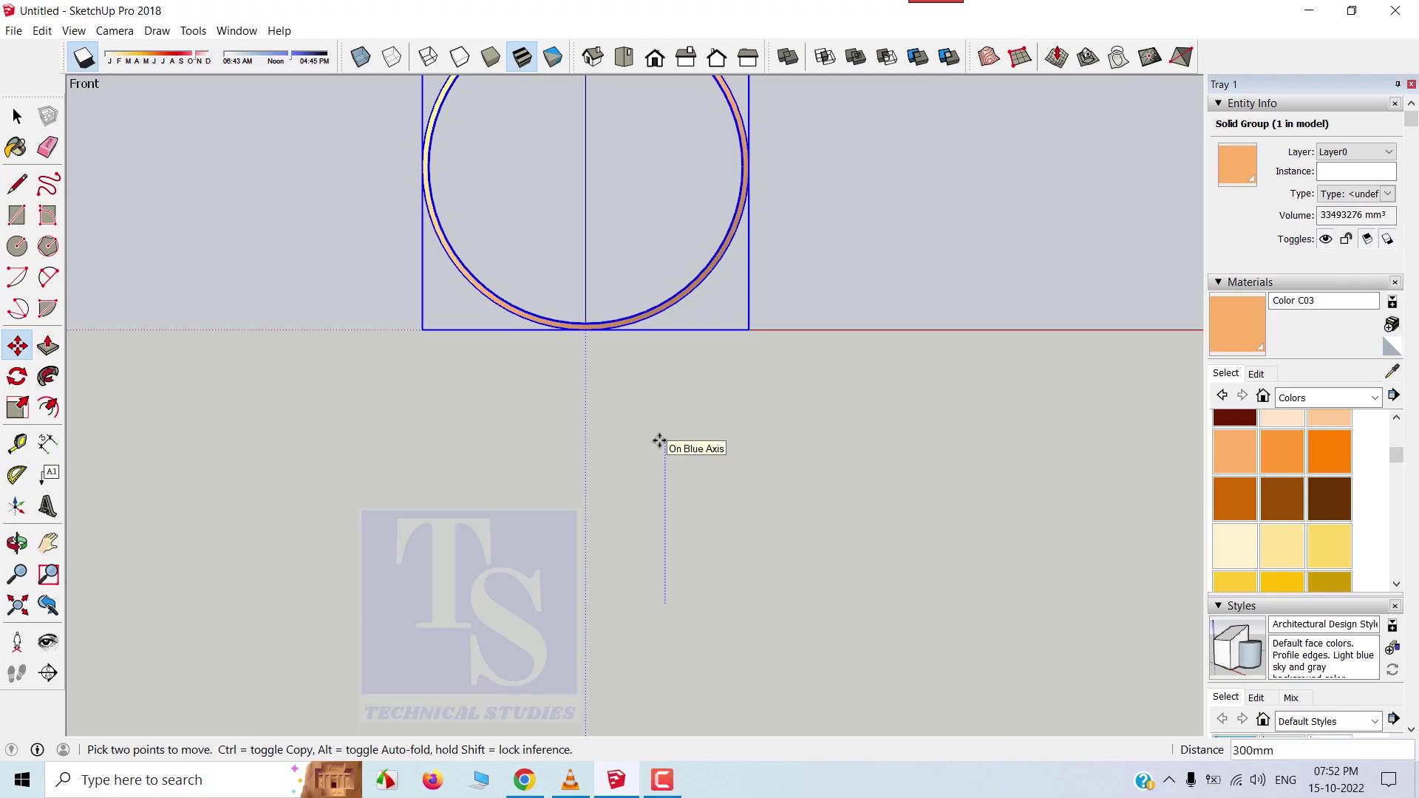
Drop the pipe 300 mm up the blue axis and return to a zoomed-out Iso view.
left_click(659, 441)
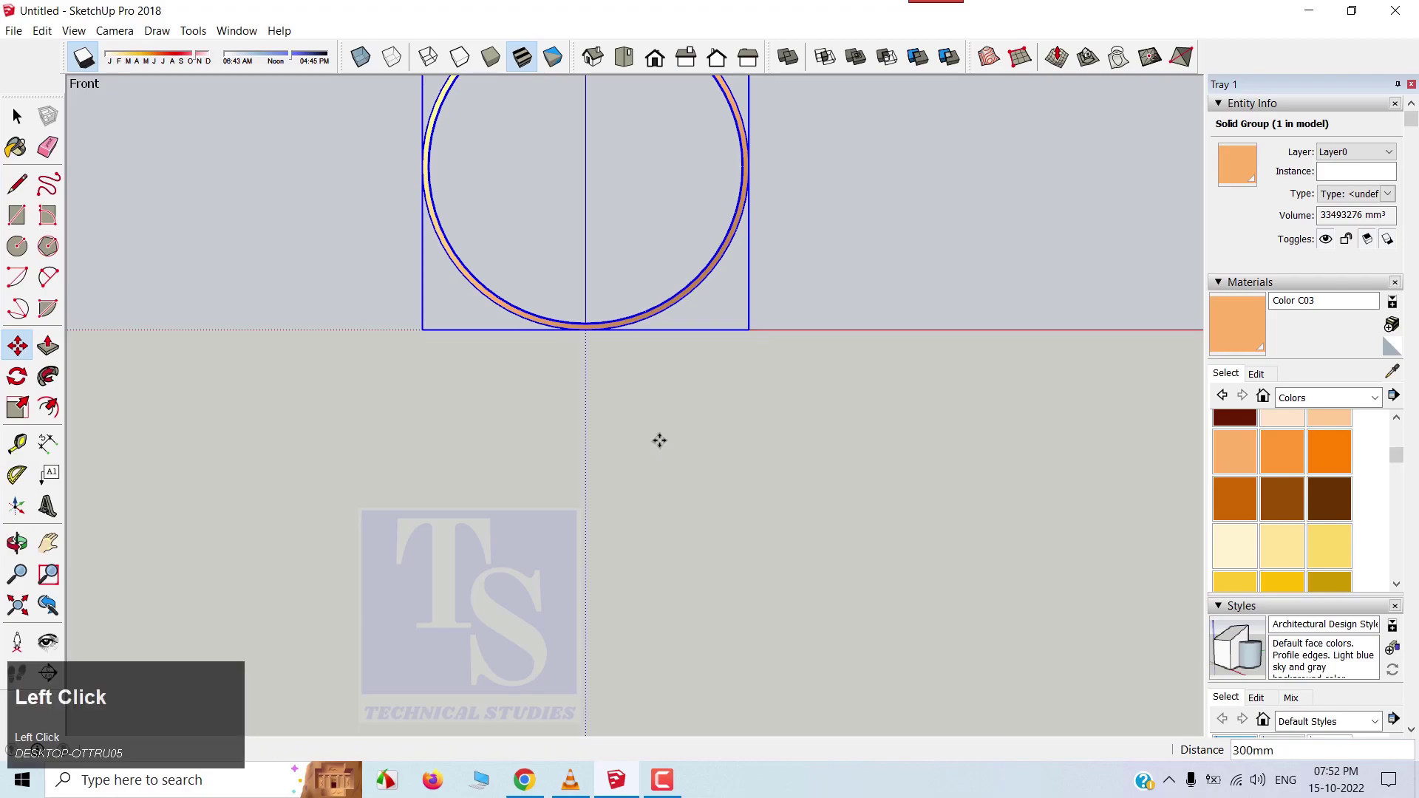
left_click(592, 57)
scroll(787, 656, "down", 2)
scroll(643, 499, "down", 2)
scroll(580, 372, "down", 1)
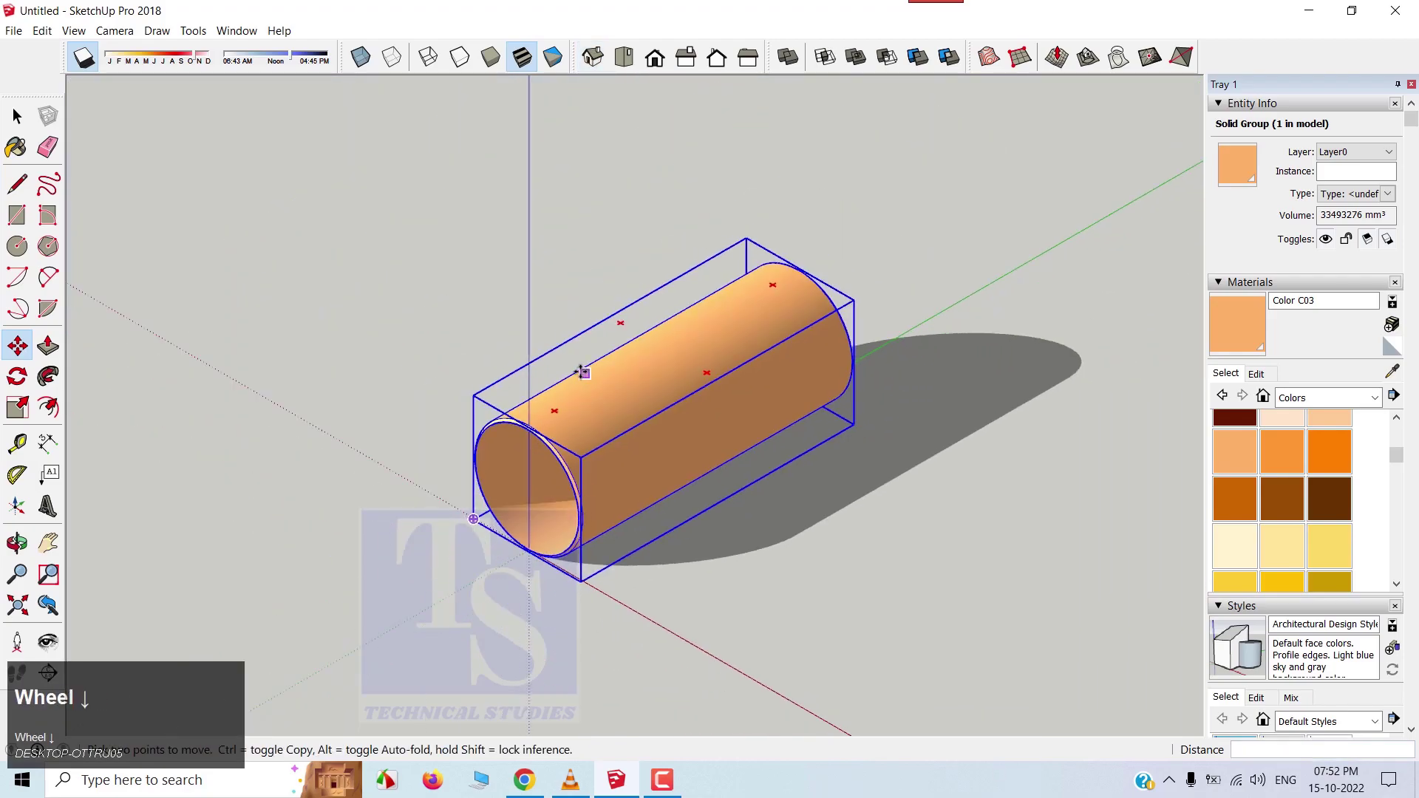